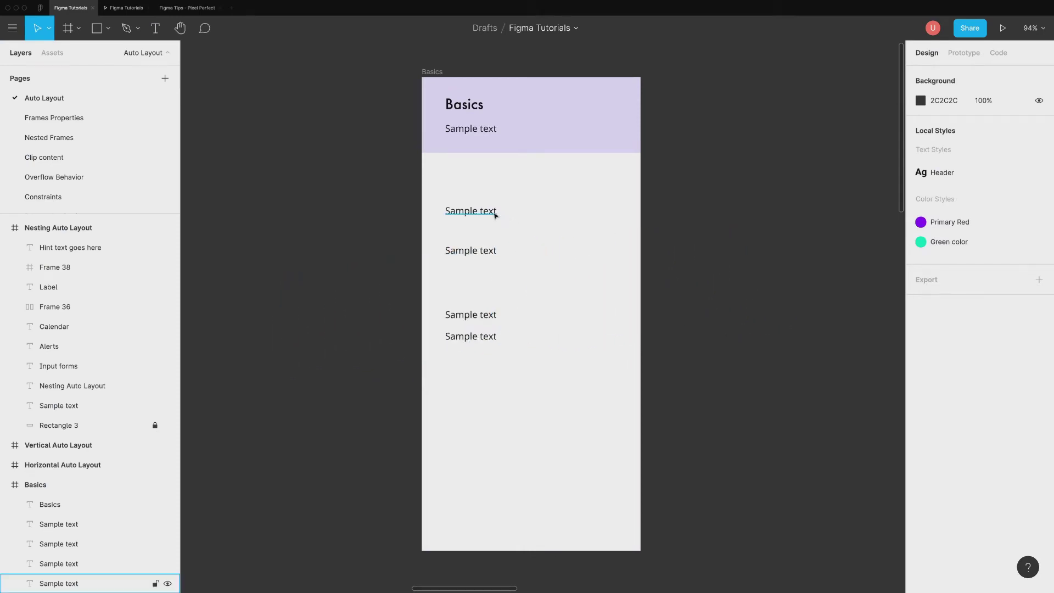
Wrap the first middle Sample text line in its own auto-layout frame.
{"action": "left_click", "coordinate": [495, 216]}
{"action": "right_click", "coordinate": [493, 215]}
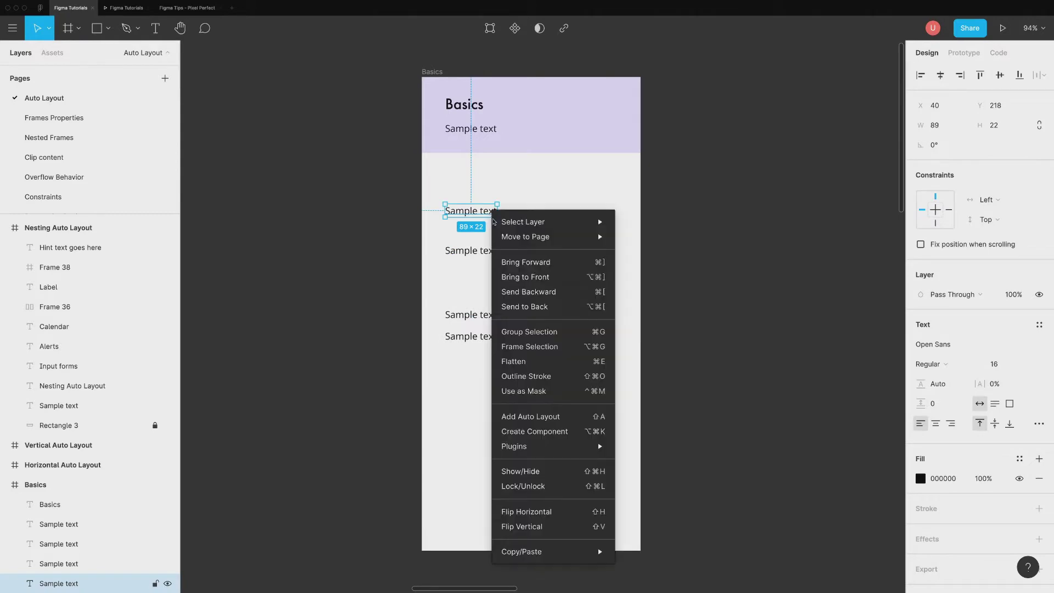
{"action": "left_click", "coordinate": [567, 418]}
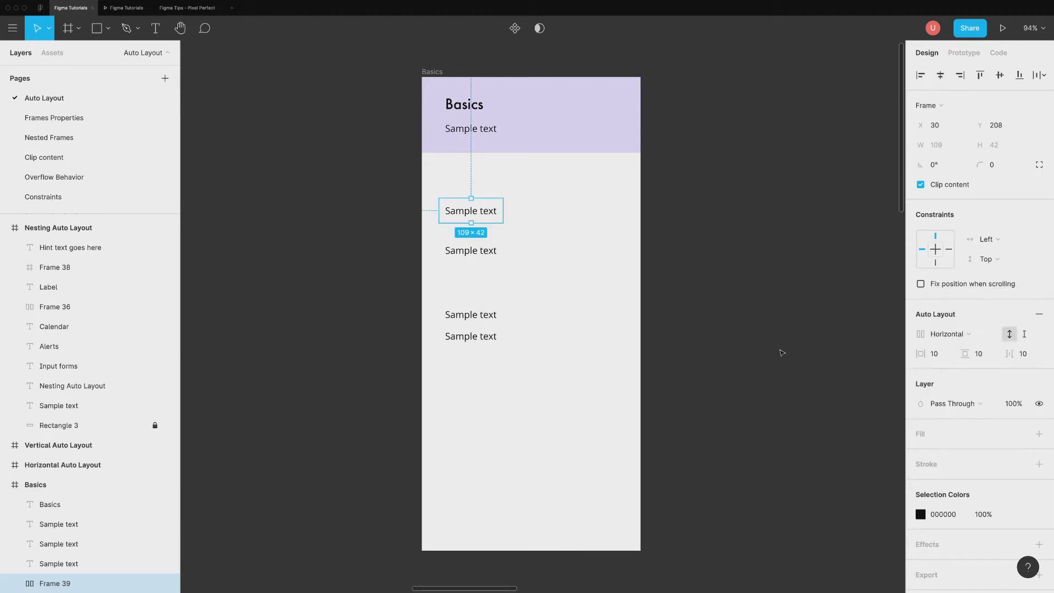
{"action": "left_click", "coordinate": [502, 274]}
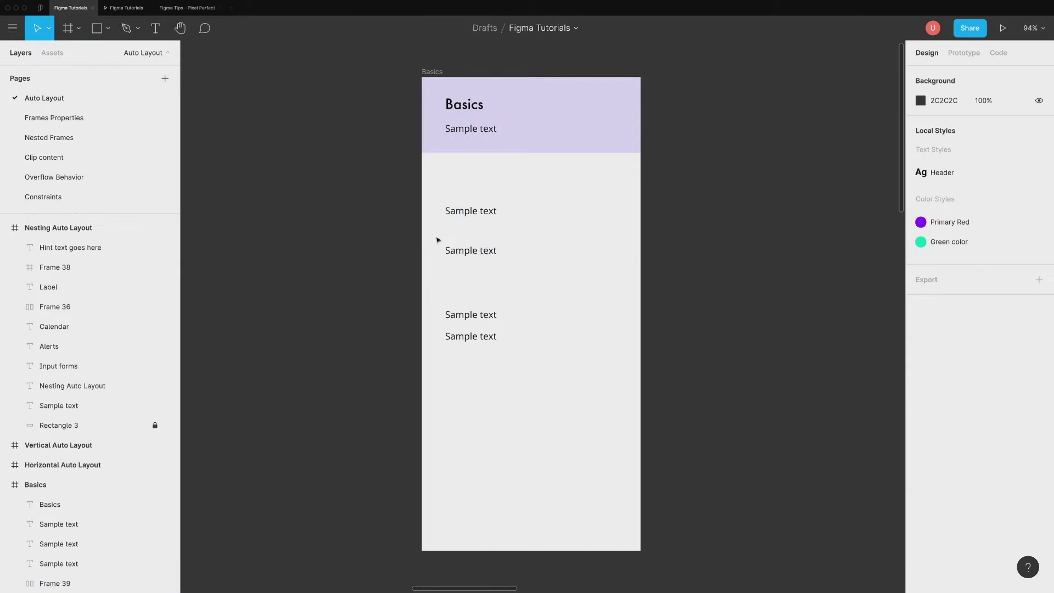
Draw a frame around the second Sample text line and give it horizontal auto layout.
{"action": "key", "text": "f"}
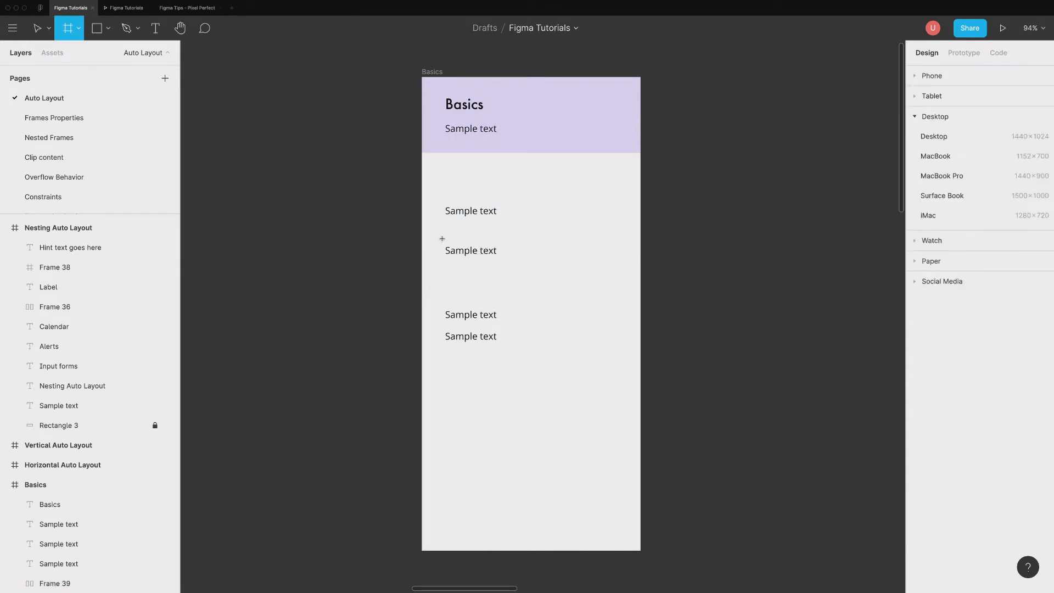
{"action": "left_click_drag", "start_coordinate": [439, 238], "coordinate": [502, 264]}
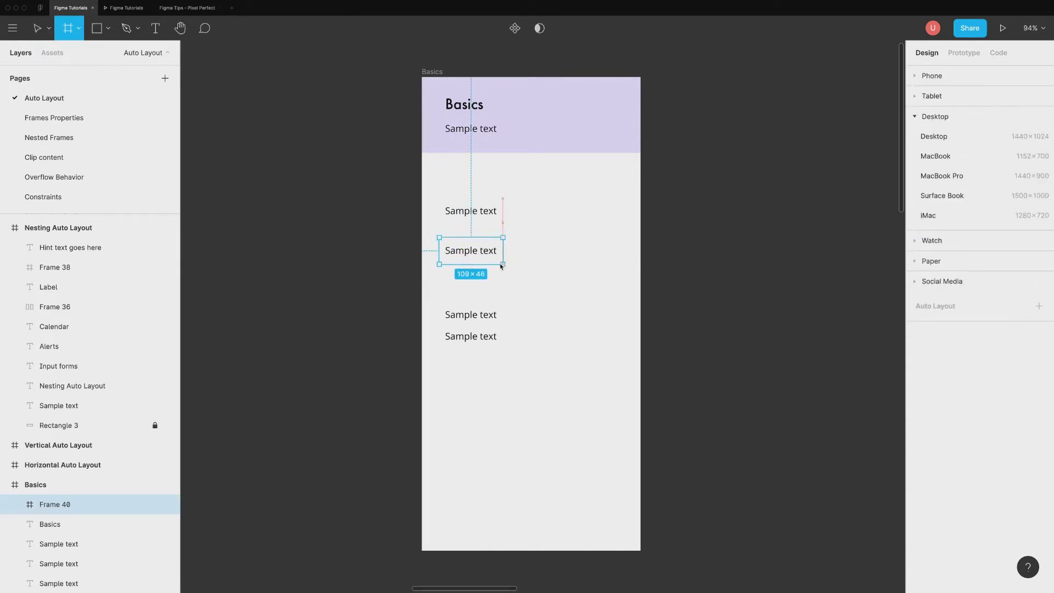
{"action": "left_click", "coordinate": [521, 291]}
{"action": "left_click", "coordinate": [494, 252]}
{"action": "left_click", "coordinate": [1039, 315]}
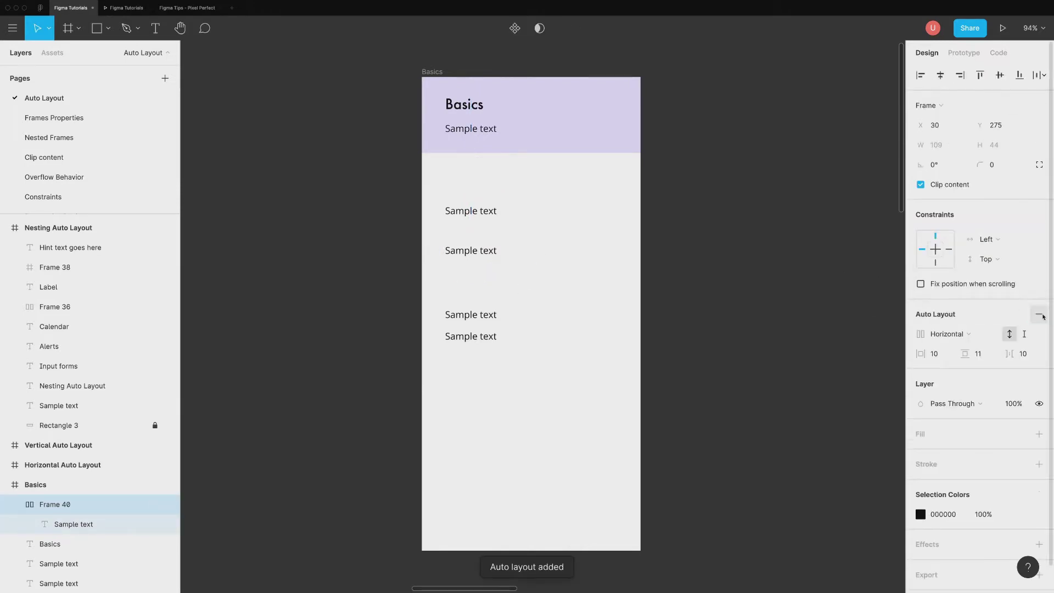
{"action": "left_click", "coordinate": [522, 312]}
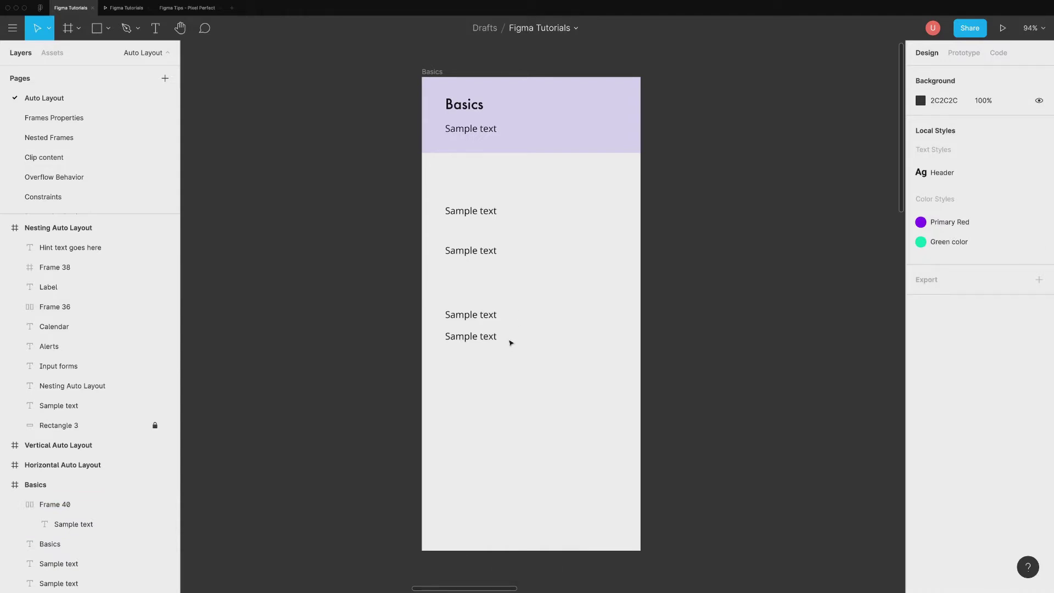
Wrap the two lower Sample text lines in one auto-layout frame with vertical direction.
{"action": "left_click_drag", "start_coordinate": [516, 361], "coordinate": [444, 292]}
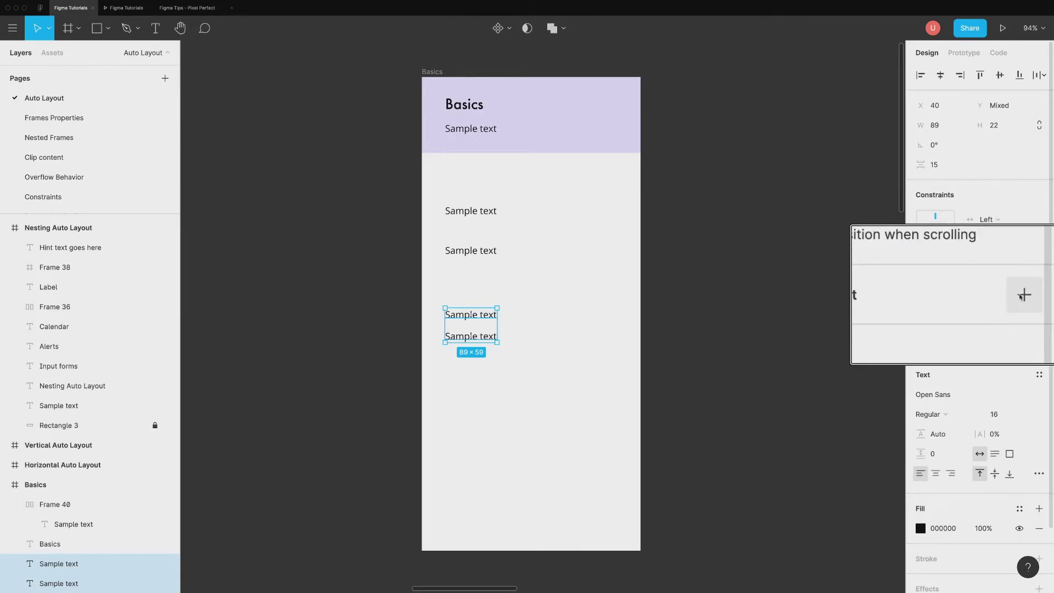
{"action": "left_click", "coordinate": [1038, 295]}
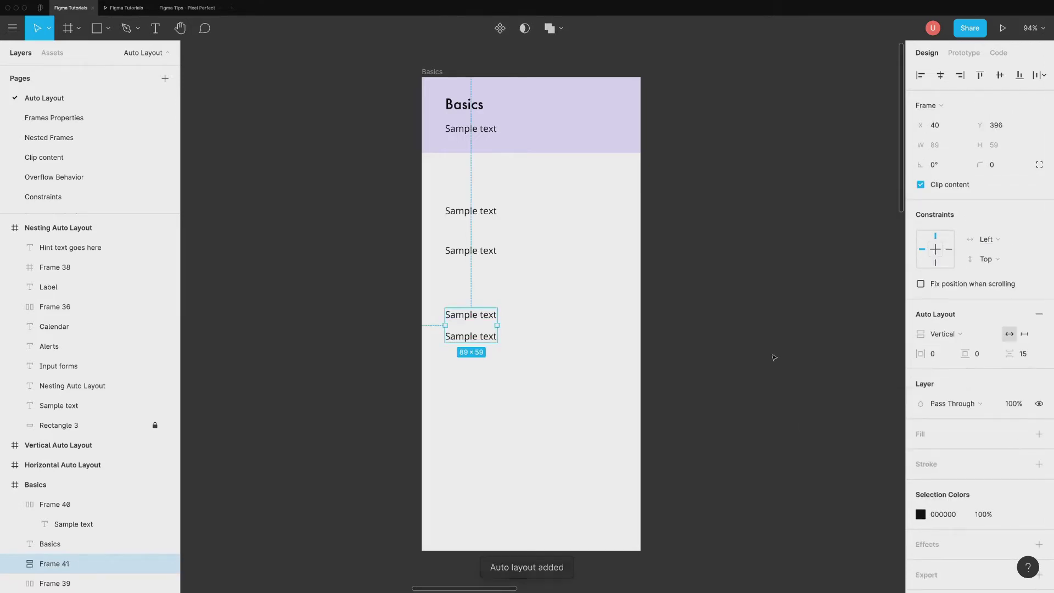
{"action": "left_click", "coordinate": [610, 363]}
{"action": "left_click", "coordinate": [473, 337]}
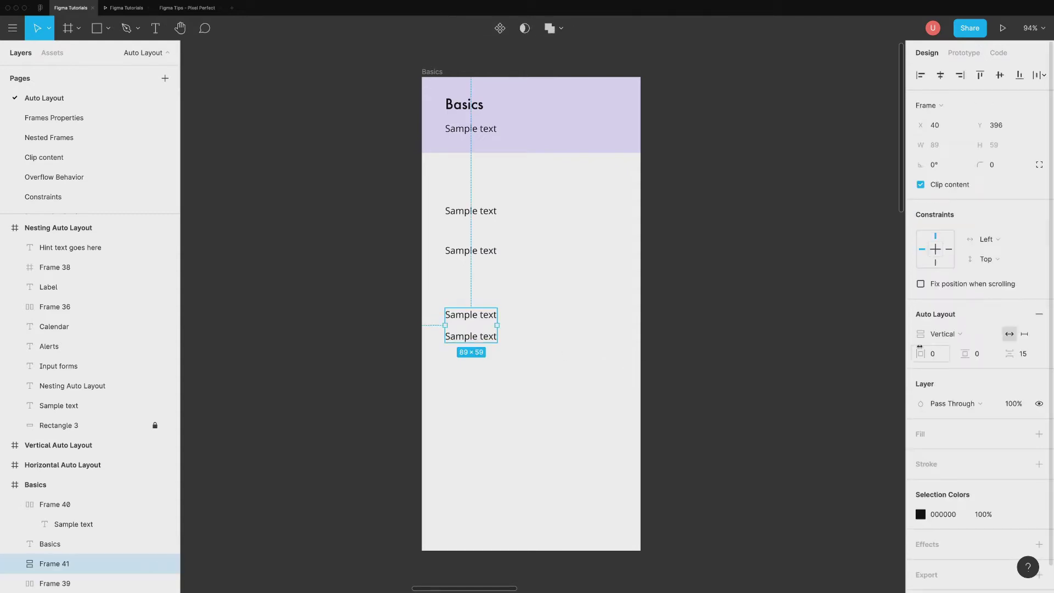
{"action": "left_click", "coordinate": [961, 336]}
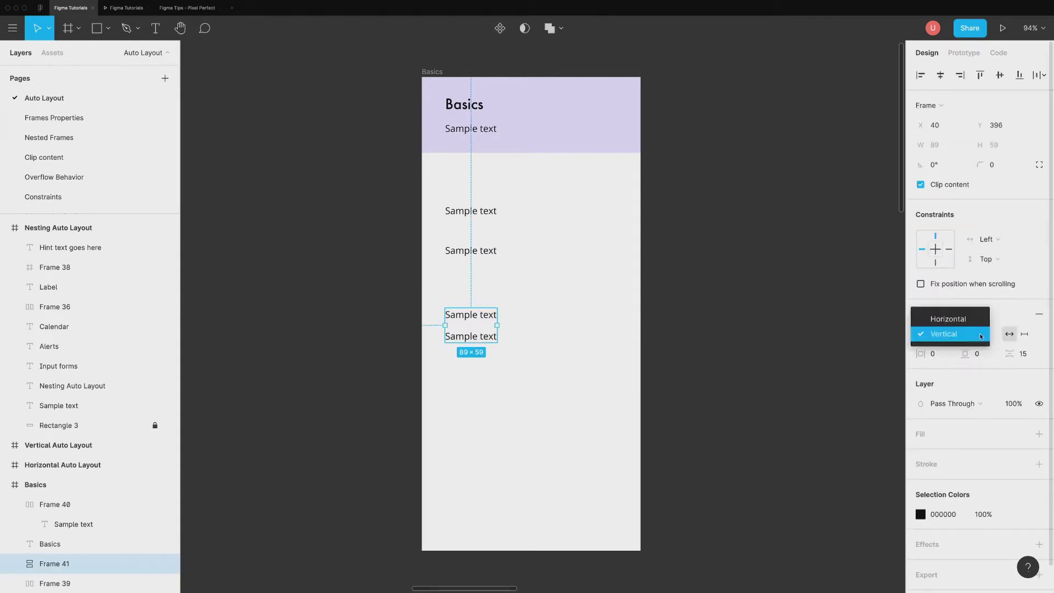
{"action": "left_click", "coordinate": [973, 319]}
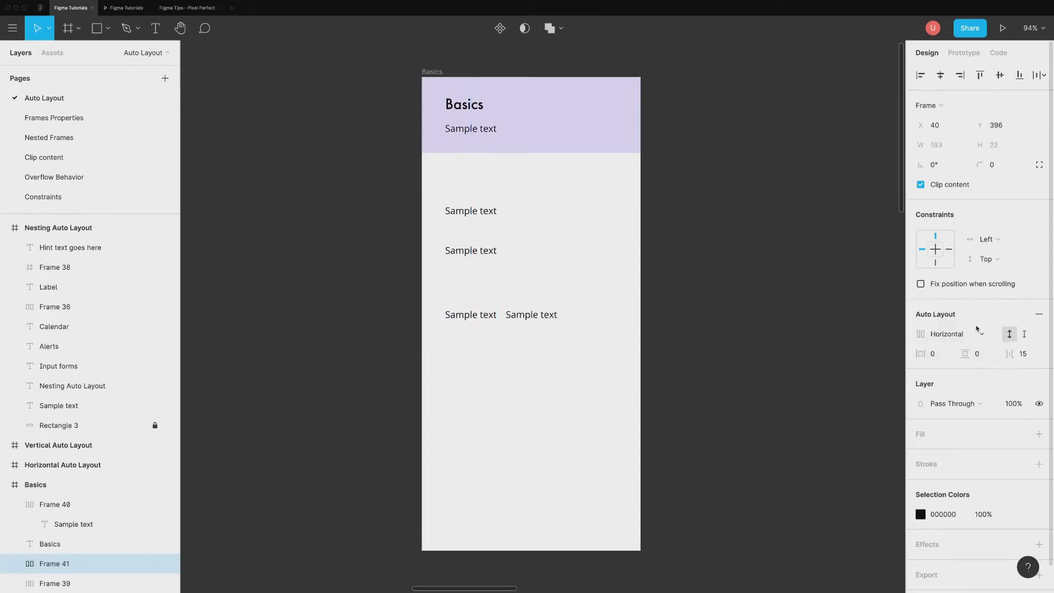
{"action": "left_click", "coordinate": [976, 330]}
{"action": "left_click", "coordinate": [977, 348]}
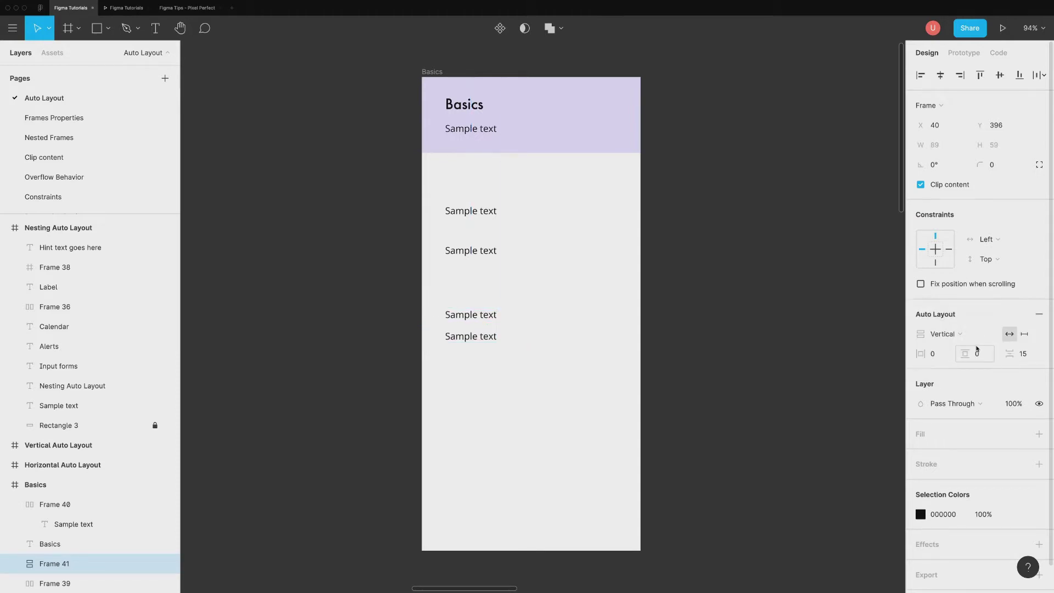
Set the frame's horizontal and vertical padding to 50 and item spacing to 50.
{"action": "left_click", "coordinate": [934, 354]}
{"action": "type", "text": "50"}
{"action": "key", "text": "Return"}
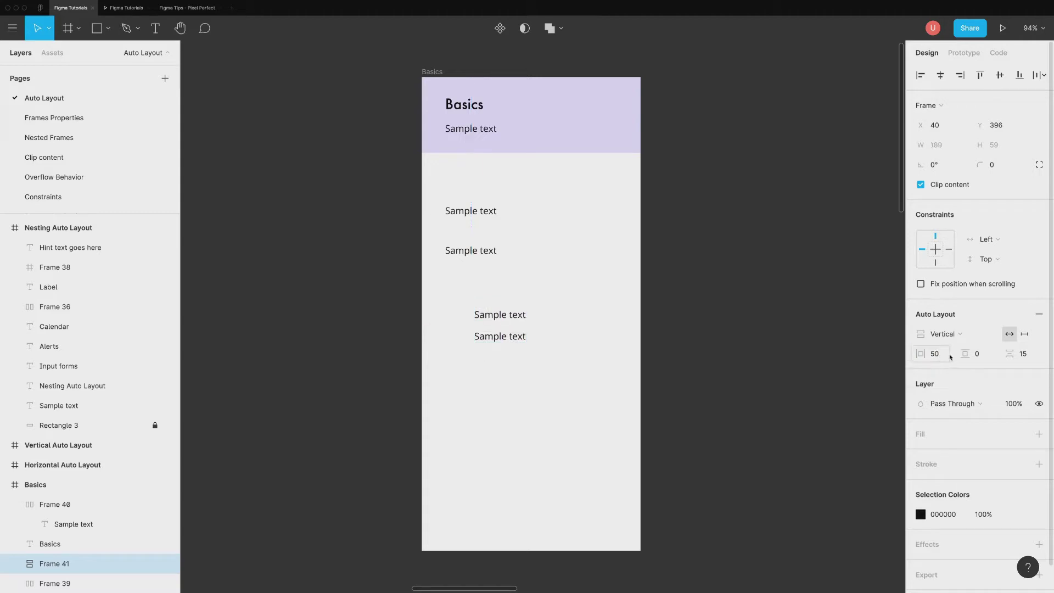
{"action": "left_click", "coordinate": [976, 354]}
{"action": "type", "text": "60"}
{"action": "key", "text": "Return"}
{"action": "left_click", "coordinate": [1022, 354]}
{"action": "type", "text": "50"}
{"action": "key", "text": "Return"}
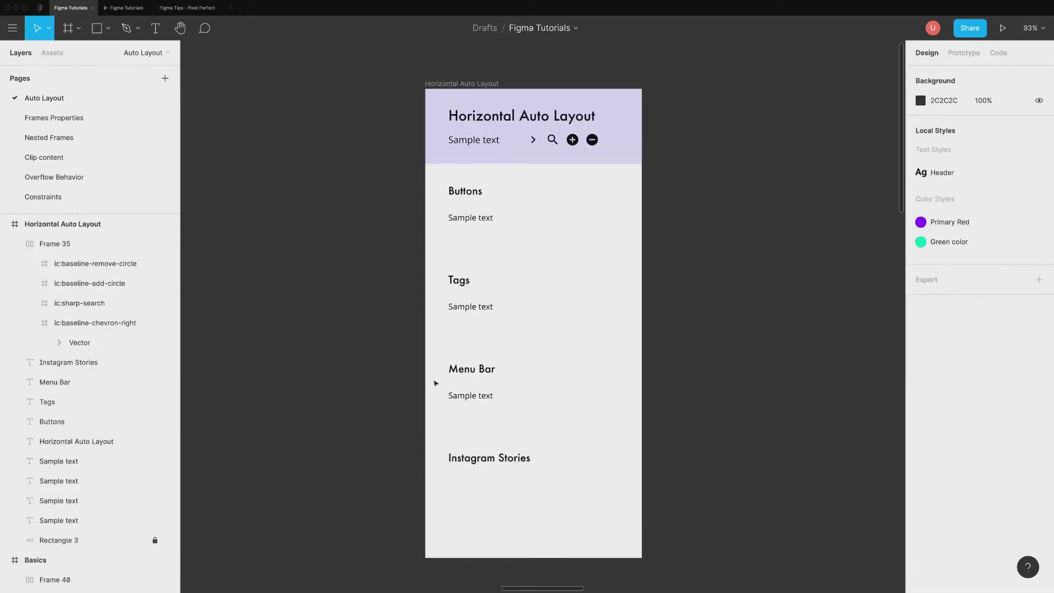
Wrap the Buttons sample text in an auto-layout frame with corner radius 20.
{"action": "left_click", "coordinate": [461, 222]}
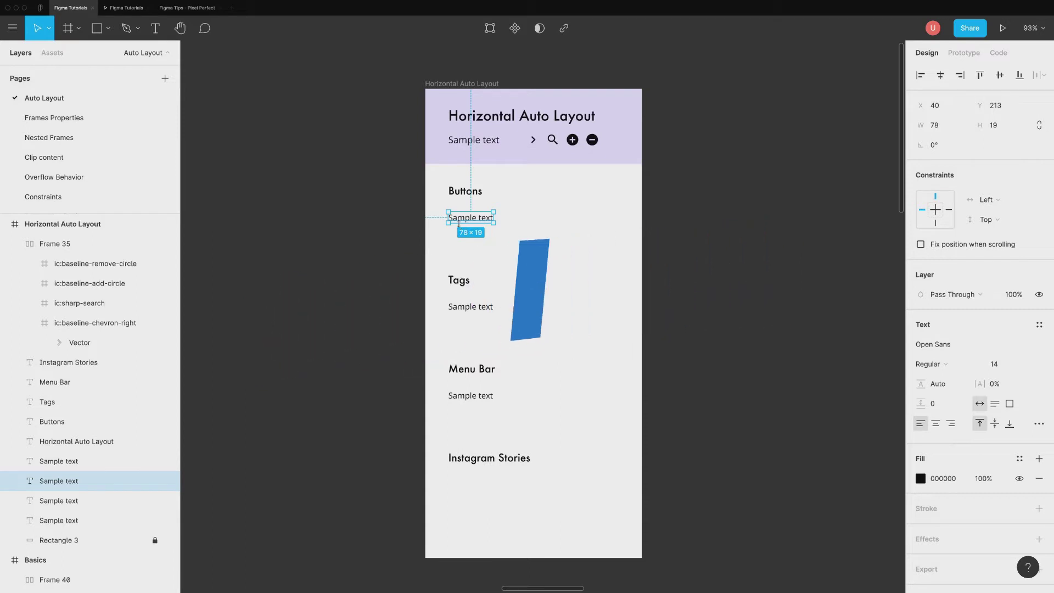
{"action": "right_click", "coordinate": [469, 218]}
{"action": "left_click", "coordinate": [526, 424]}
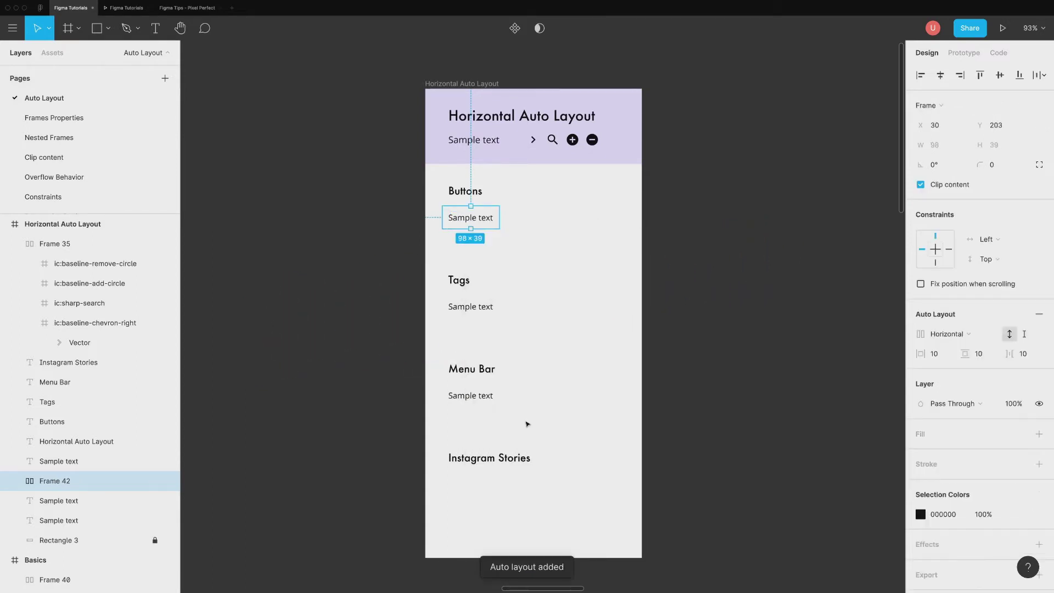
{"action": "left_click", "coordinate": [999, 167]}
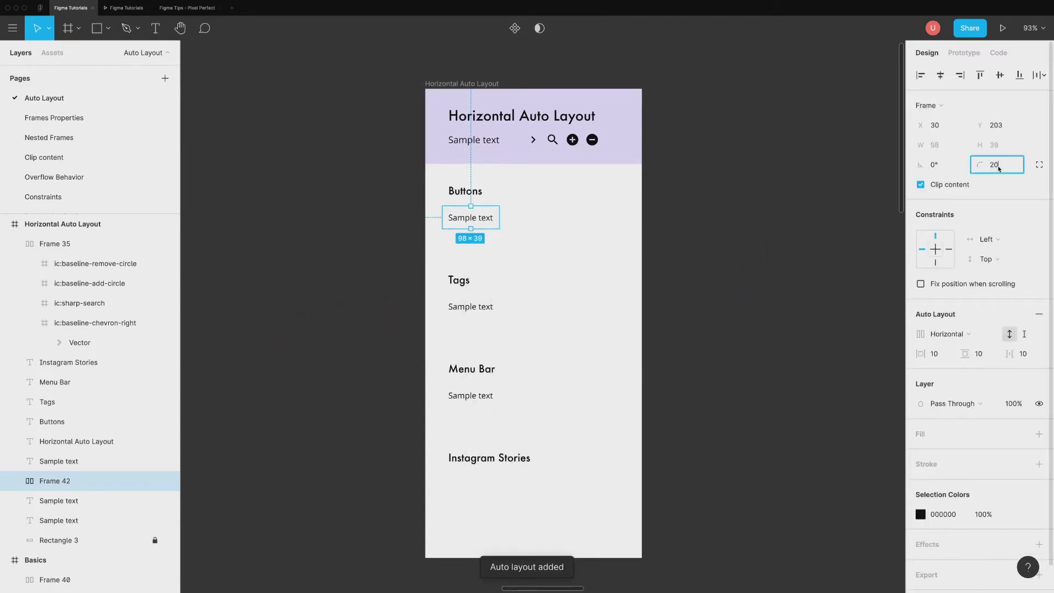
{"action": "type", "text": "20"}
{"action": "key", "text": "Return"}
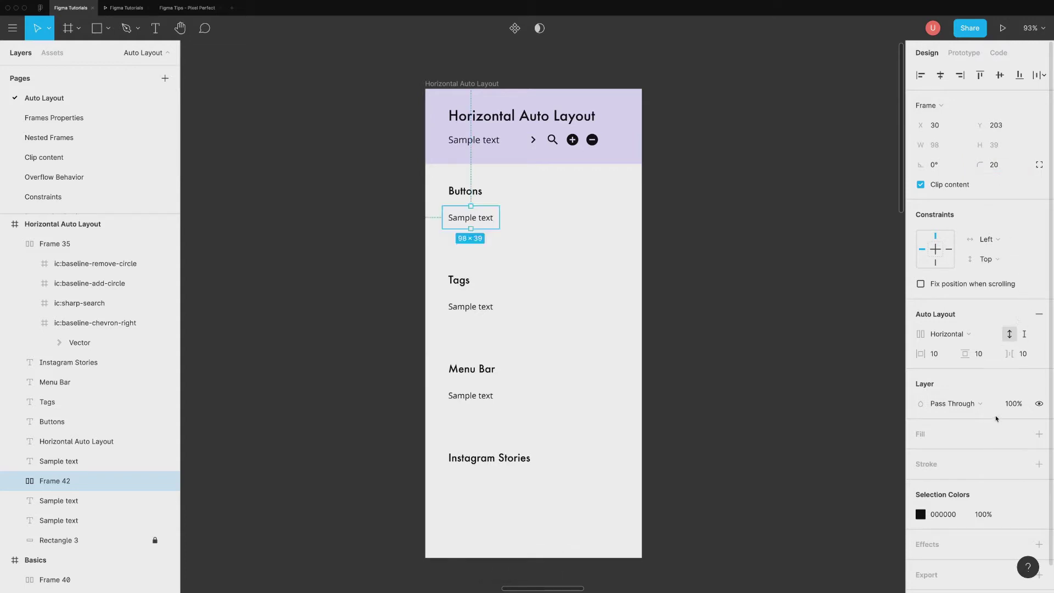
Fill the button with the Green color style, make its text white, and paste the chevron icon.
{"action": "left_click", "coordinate": [1019, 434]}
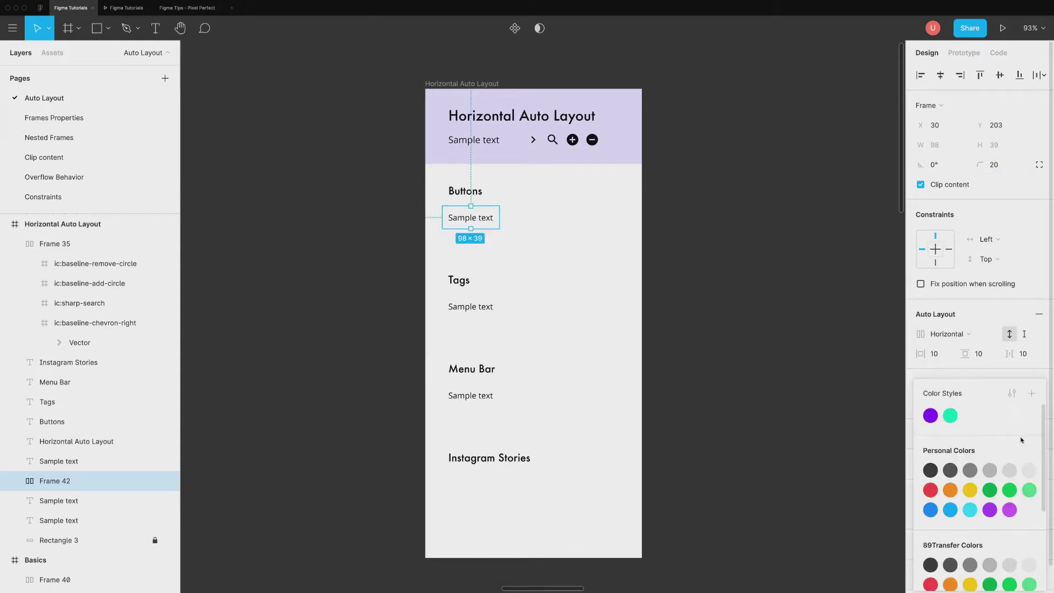
{"action": "left_click", "coordinate": [950, 415]}
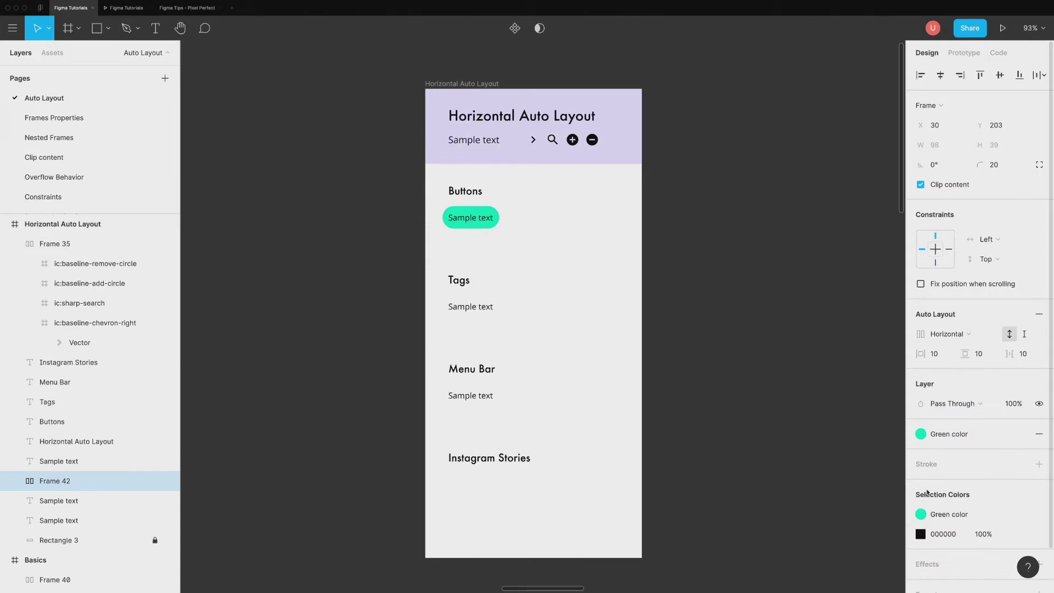
{"action": "left_click", "coordinate": [920, 534]}
{"action": "left_click_drag", "start_coordinate": [761, 288], "coordinate": [708, 261]}
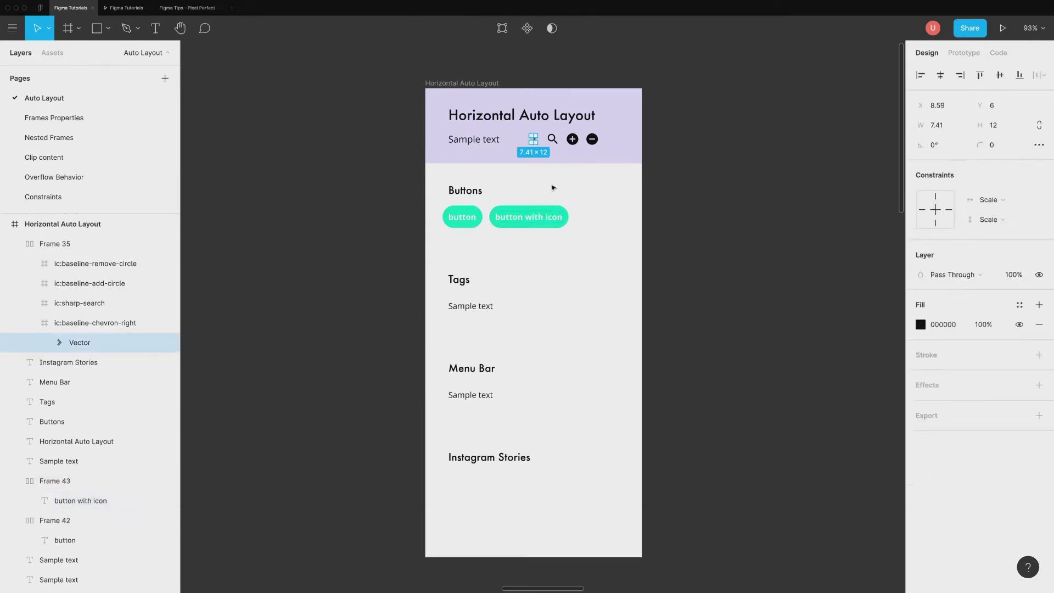
{"action": "key", "text": "super+v"}
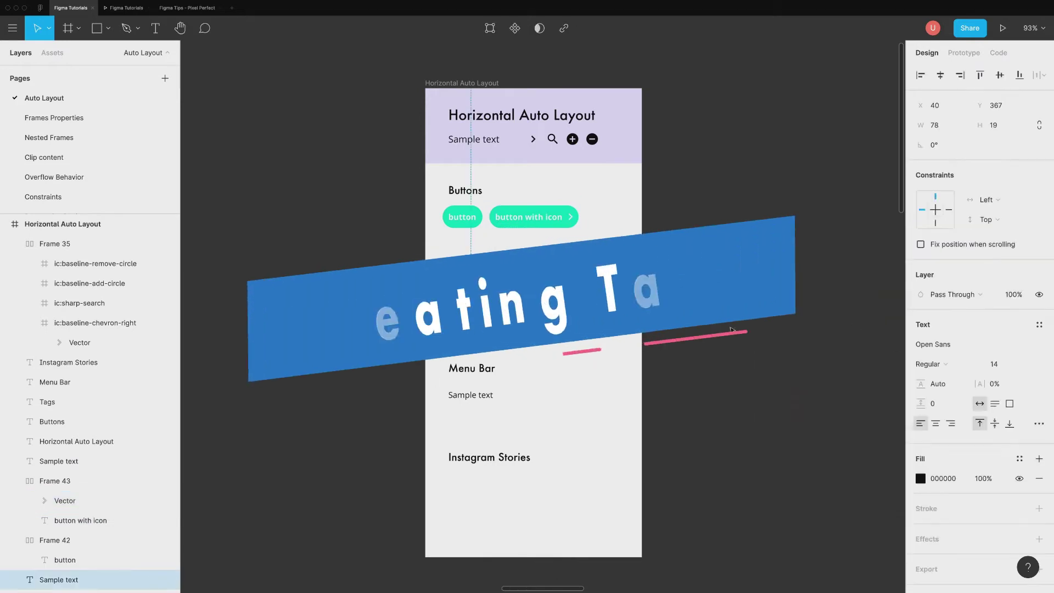
Make the Tags text an auto-layout tag, then duplicate it as 'tag with icon' with the add-circle icon.
{"action": "key", "text": "shift+a"}
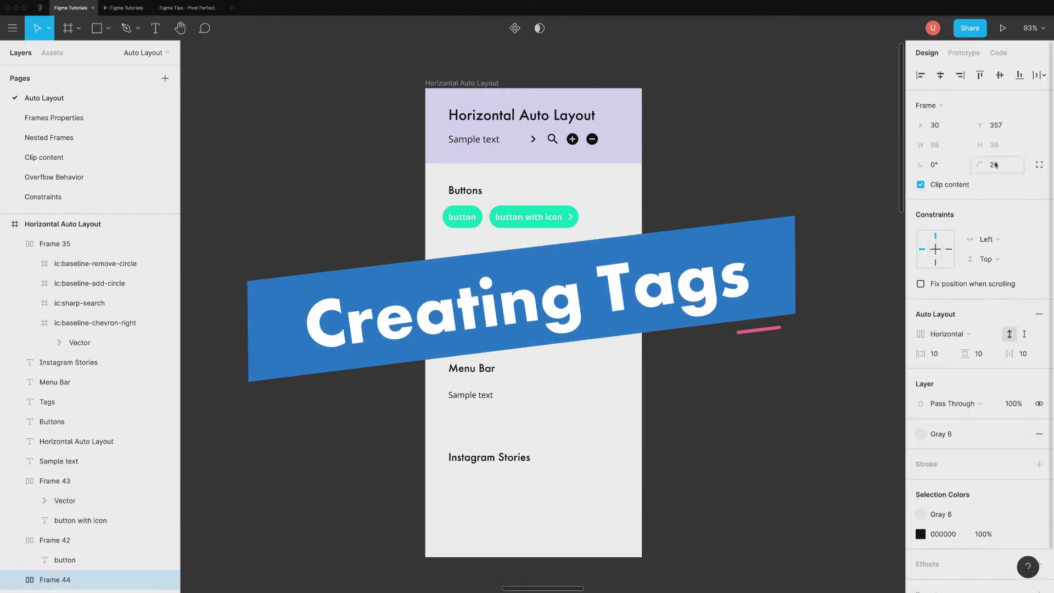
{"action": "key", "text": "Return"}
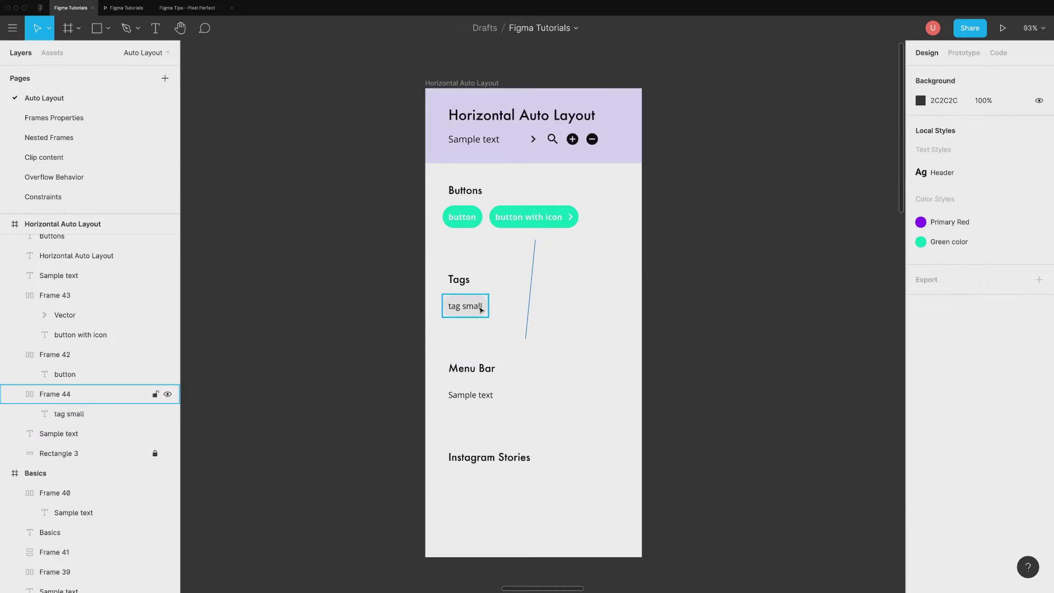
{"action": "key", "text": "ctrl+d"}
{"action": "double_click", "coordinate": [523, 305]}
{"action": "type", "text": "tag with icon"}
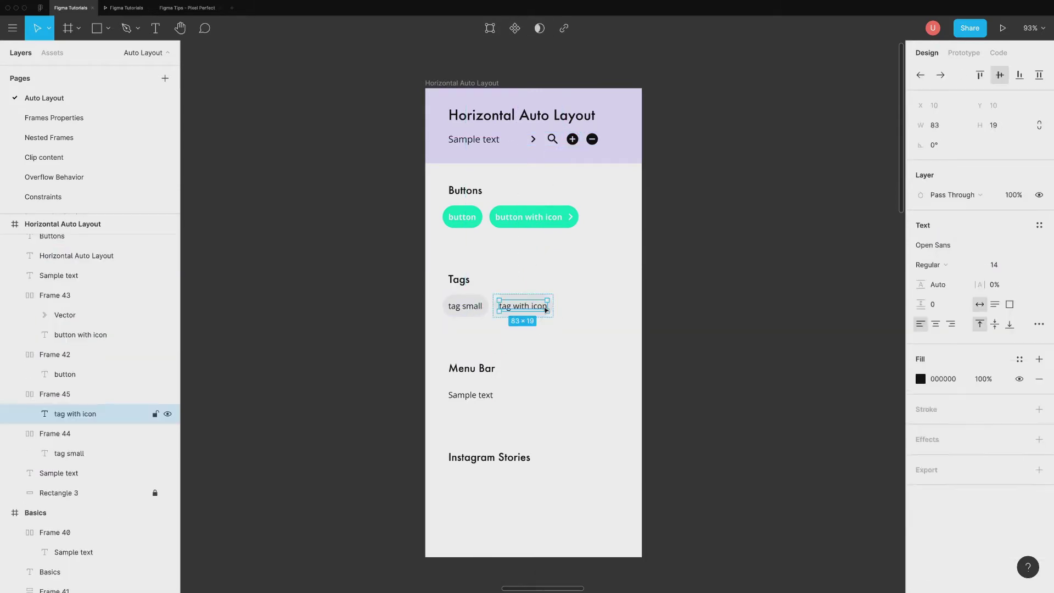
{"action": "key", "text": "ctrl+v"}
{"action": "left_click", "coordinate": [577, 383]}
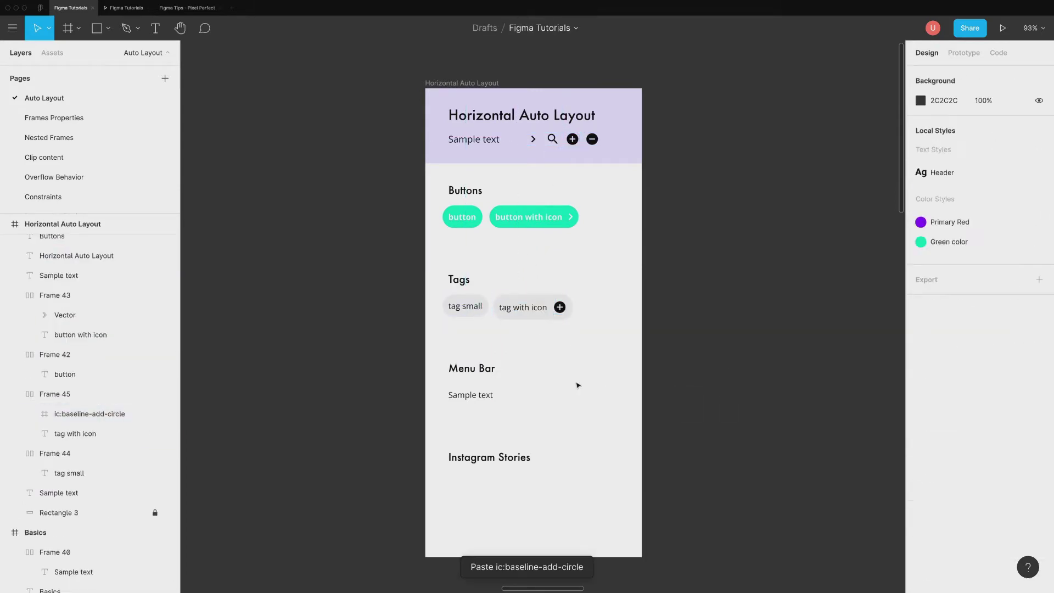
Style the Menu Bar text bold and uppercase, reading HOME.
{"action": "left_click", "coordinate": [488, 395]}
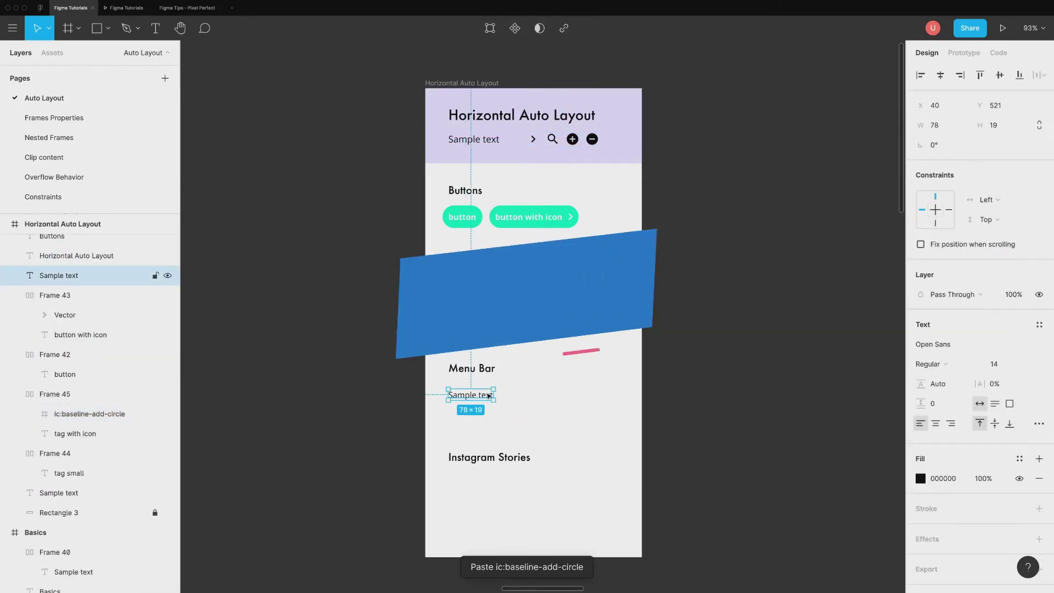
{"action": "left_click", "coordinate": [1039, 423]}
{"action": "key", "text": "ctrl+b"}
{"action": "left_click", "coordinate": [847, 471]}
{"action": "key", "text": "Escape"}
{"action": "left_click", "coordinate": [464, 404]}
{"action": "key", "text": "Return"}
{"action": "type", "text": "home"}
Add ABOUT, SERVICES and PORTFOLIO menu items in an auto-layout row beside HOME.
{"action": "key", "text": "Escape"}
{"action": "key", "text": "ctrl+d"}
{"action": "left_click_drag", "start_coordinate": [464, 419], "coordinate": [498, 409]}
{"action": "key", "text": "Return"}
{"action": "type", "text": "about"}
{"action": "key", "text": "shift+a"}
{"action": "key", "text": "ctrl+d"}
{"action": "key", "text": "Return"}
{"action": "type", "text": "services"}
{"action": "key", "text": "Escape"}
{"action": "key", "text": "Escape"}
{"action": "key", "text": "ctrl+d"}
Draw a grey circle under Instagram Stories.
{"action": "key", "text": "ctrl+d"}
{"action": "key", "text": "Return"}
{"action": "type", "text": "portfolio"}
{"action": "left_click", "coordinate": [600, 428]}
{"action": "scroll", "coordinate": [518, 447], "scroll_direction": "down", "scroll_amount": 3}
{"action": "scroll", "coordinate": [480, 438], "scroll_direction": "up", "scroll_amount": 3}
{"action": "key", "text": "o"}
{"action": "left_click_drag", "start_coordinate": [422, 390], "coordinate": [465, 433]}
{"action": "key", "text": "ctrl+d"}
Resize the story circle to 56 and send it backward.
{"action": "left_click", "coordinate": [943, 127]}
{"action": "type", "text": "56"}
{"action": "key", "text": "Return"}
{"action": "right_click", "coordinate": [442, 409]}
{"action": "left_click", "coordinate": [522, 439]}
Remove the circle's fill and give it a 2 px outline stroke.
{"action": "left_click", "coordinate": [1039, 344]}
{"action": "left_click", "coordinate": [1039, 355]}
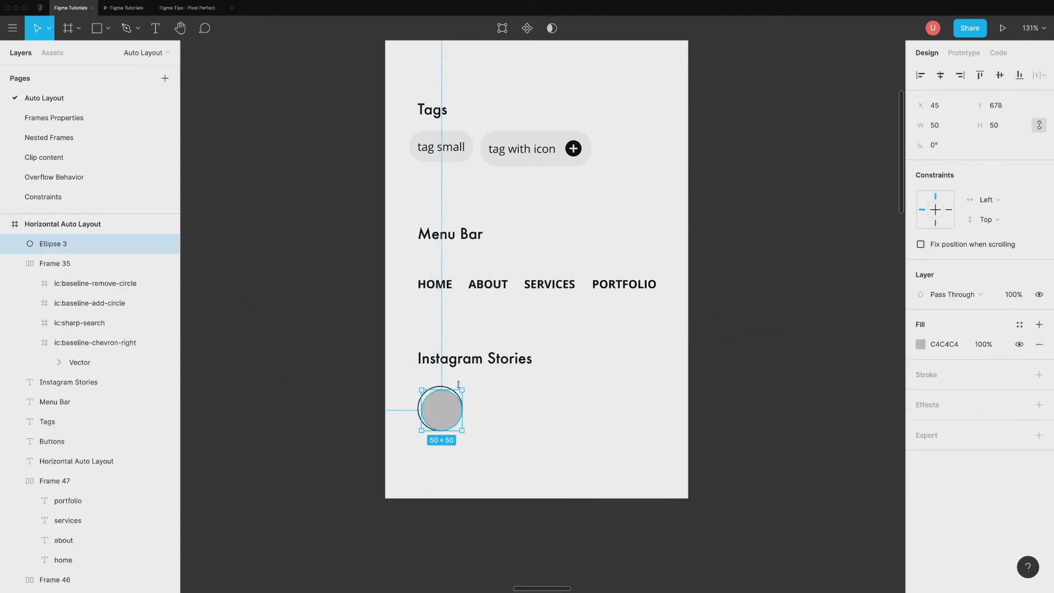
{"action": "left_click", "coordinate": [493, 419]}
{"action": "left_click", "coordinate": [460, 408]}
{"action": "left_click", "coordinate": [936, 395]}
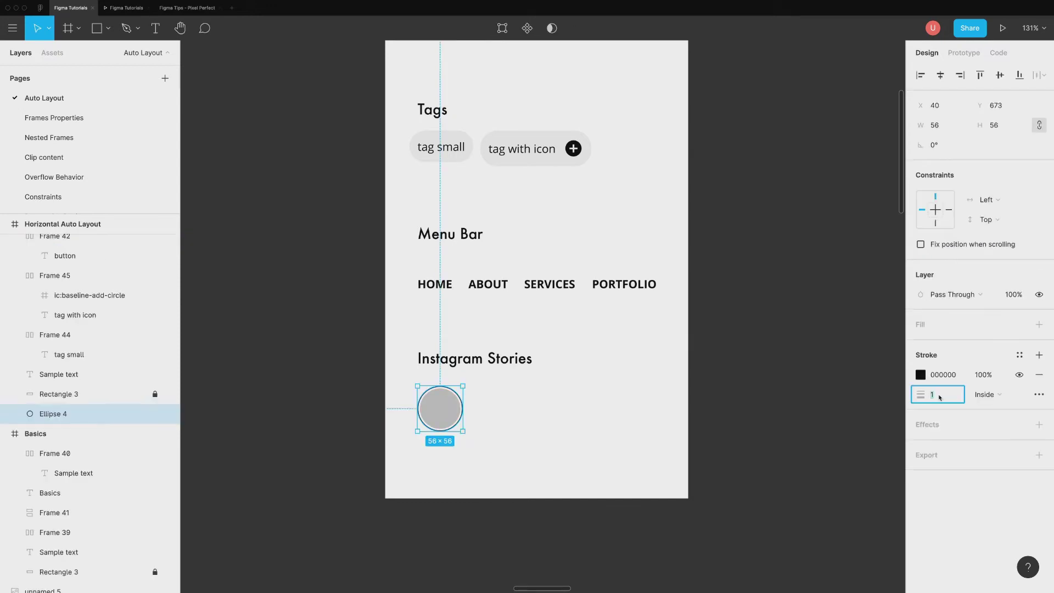
{"action": "type", "text": "2"}
{"action": "key", "text": "Return"}
Make the outline a linear gradient from purple to red-orange.
{"action": "left_click", "coordinate": [920, 374]}
{"action": "left_click", "coordinate": [780, 271]}
{"action": "left_click", "coordinate": [789, 286]}
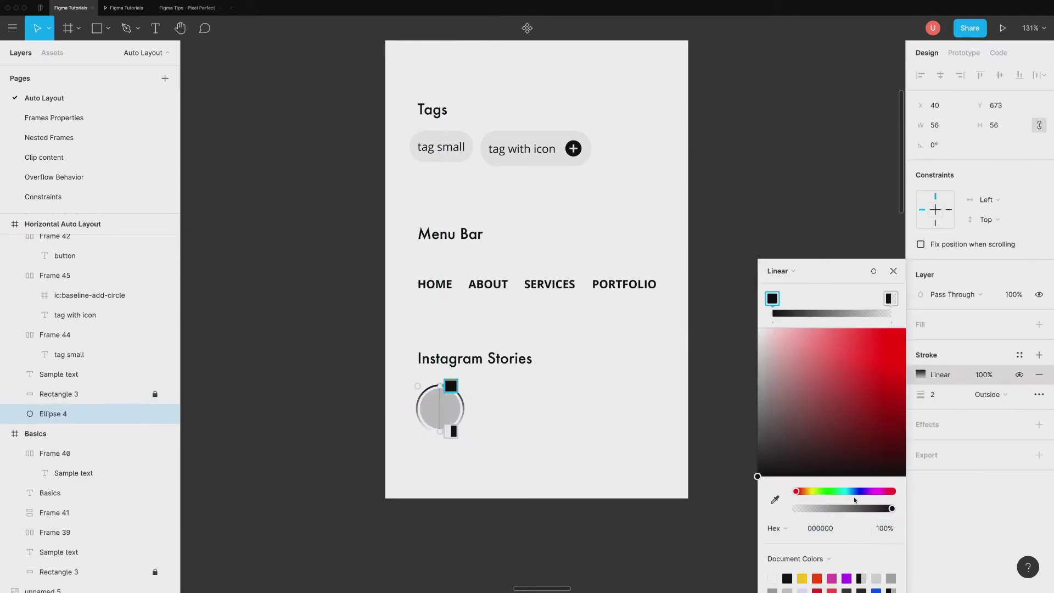
{"action": "left_click", "coordinate": [869, 491]}
{"action": "left_click", "coordinate": [890, 298]}
{"action": "left_click", "coordinate": [804, 493]}
{"action": "left_click", "coordinate": [893, 364]}
{"action": "key", "text": "Escape"}
Frame the story circle, duplicate it, and line the copies up in auto layout.
{"action": "right_click", "coordinate": [420, 409]}
{"action": "left_click", "coordinate": [471, 438]}
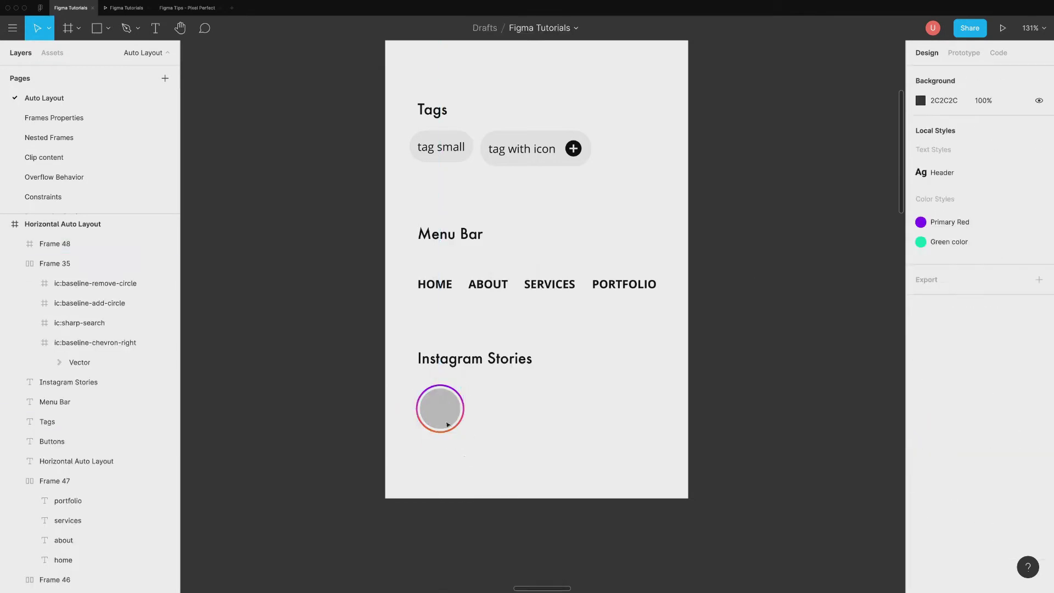
{"action": "key", "text": "super+d"}
{"action": "left_click_drag", "start_coordinate": [464, 439], "coordinate": [494, 417]}
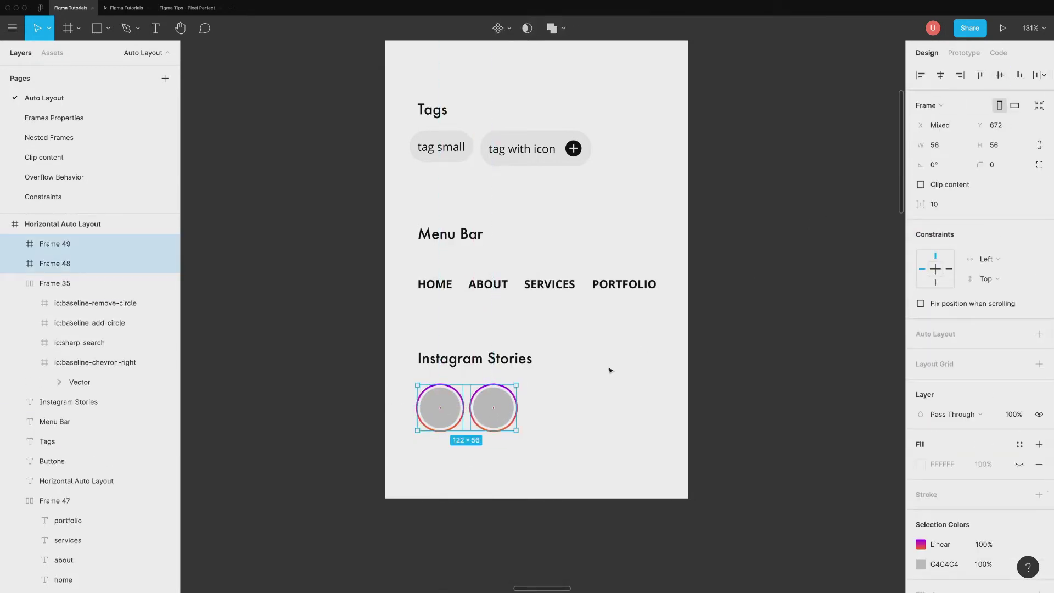
{"action": "key", "text": "shift+a"}
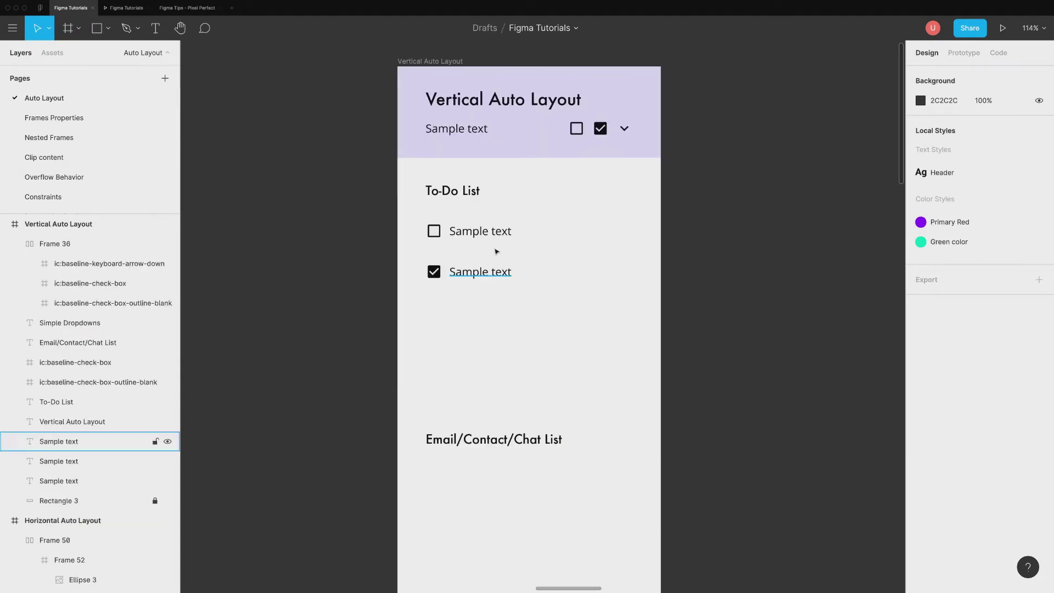
Frame the first unchecked checkbox together with its Sample text label.
{"action": "left_click", "coordinate": [473, 231]}
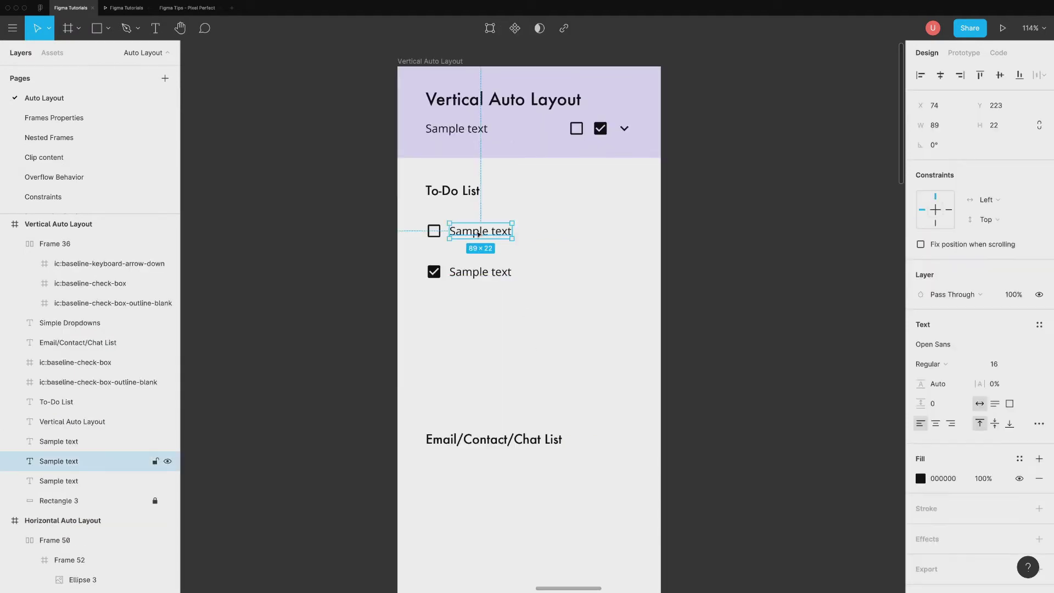
{"action": "left_click", "coordinate": [433, 233]}
{"action": "left_click_drag", "start_coordinate": [379, 219], "coordinate": [522, 254]}
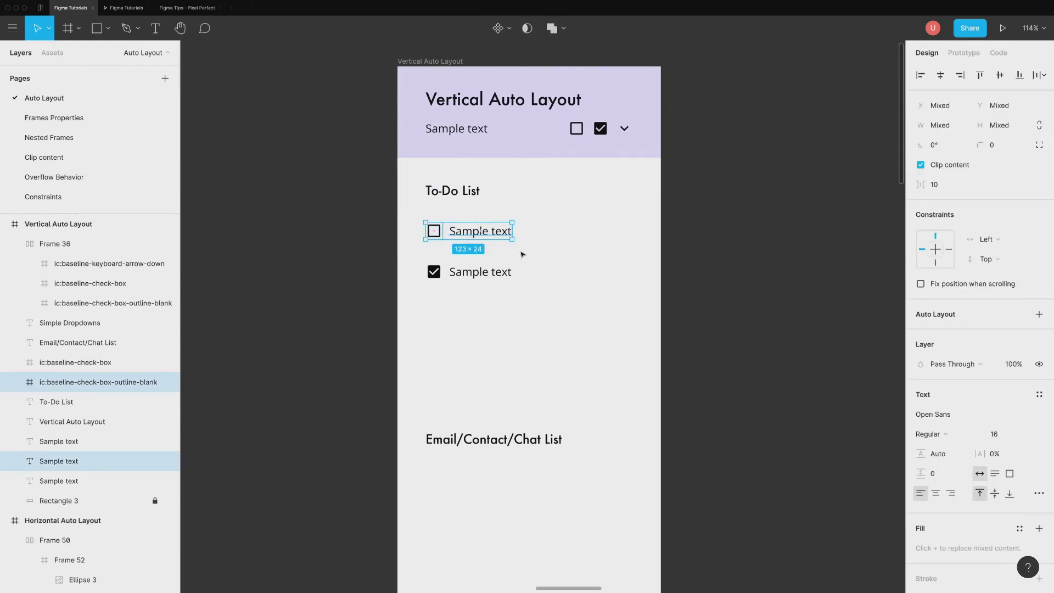
{"action": "right_click", "coordinate": [495, 222]}
{"action": "left_click", "coordinate": [472, 208]}
{"action": "left_click", "coordinate": [469, 231]}
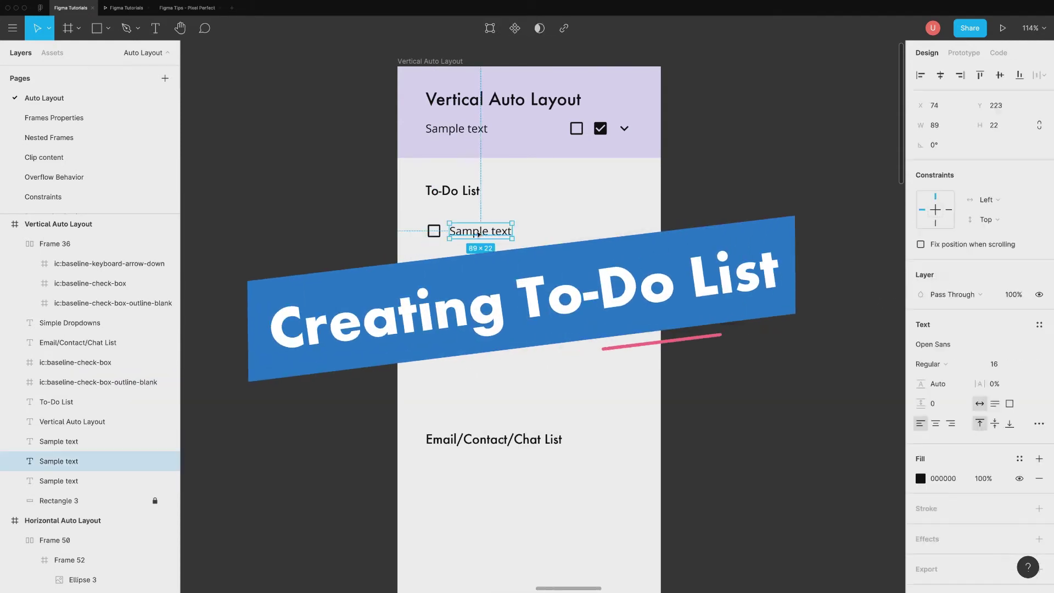
{"action": "left_click", "coordinate": [434, 232]}
{"action": "left_click_drag", "start_coordinate": [378, 217], "coordinate": [524, 256]}
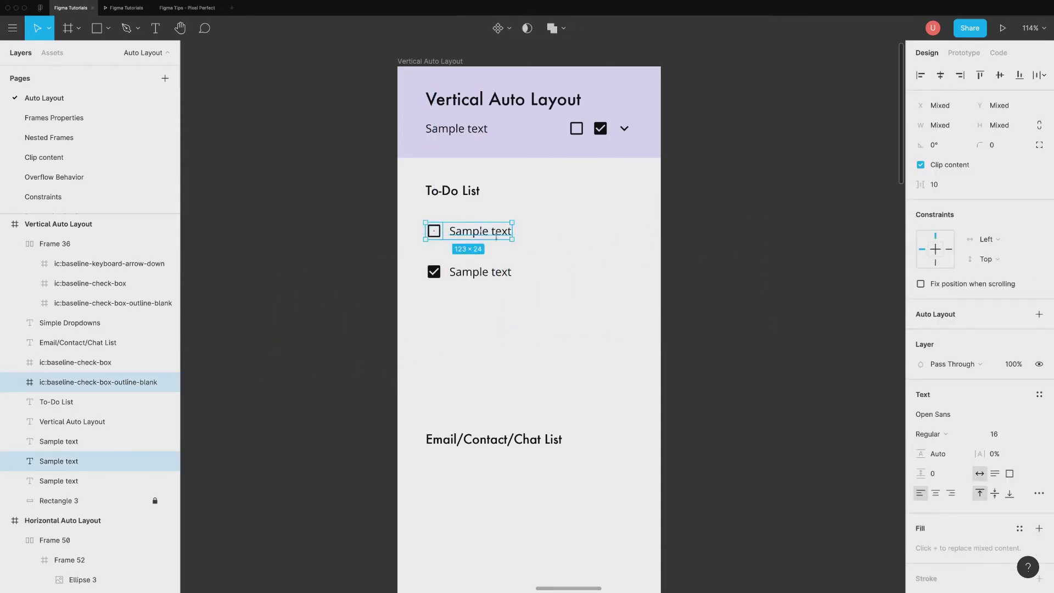
{"action": "right_click", "coordinate": [492, 235]}
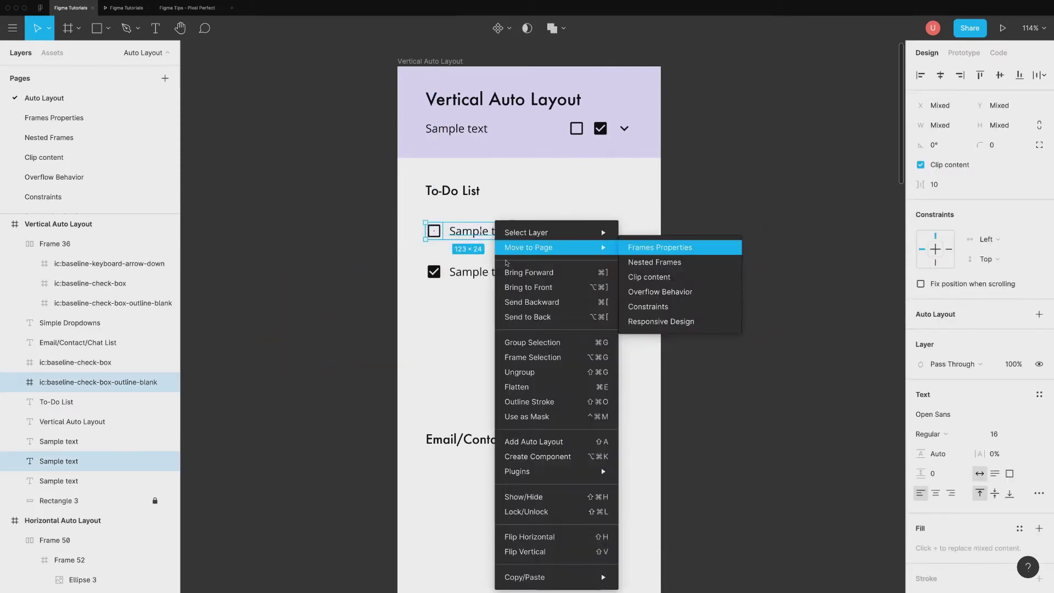
{"action": "left_click", "coordinate": [522, 358]}
Frame the checked checkbox with its label and nudge that row up closer.
{"action": "left_click_drag", "start_coordinate": [391, 260], "coordinate": [540, 297]}
{"action": "right_click", "coordinate": [486, 274]}
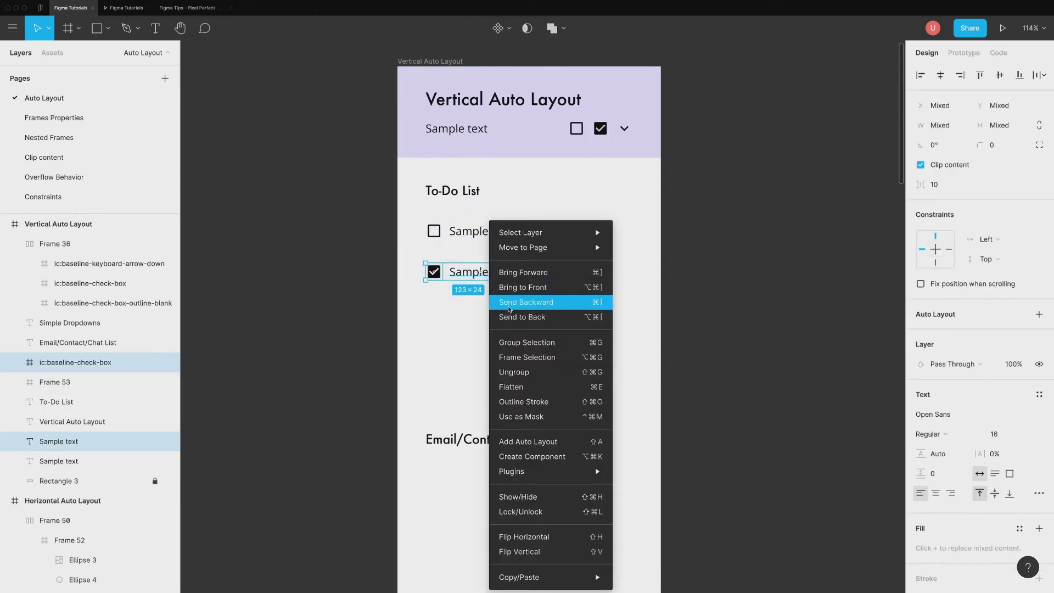
{"action": "left_click", "coordinate": [522, 357]}
{"action": "key", "text": "alt"}
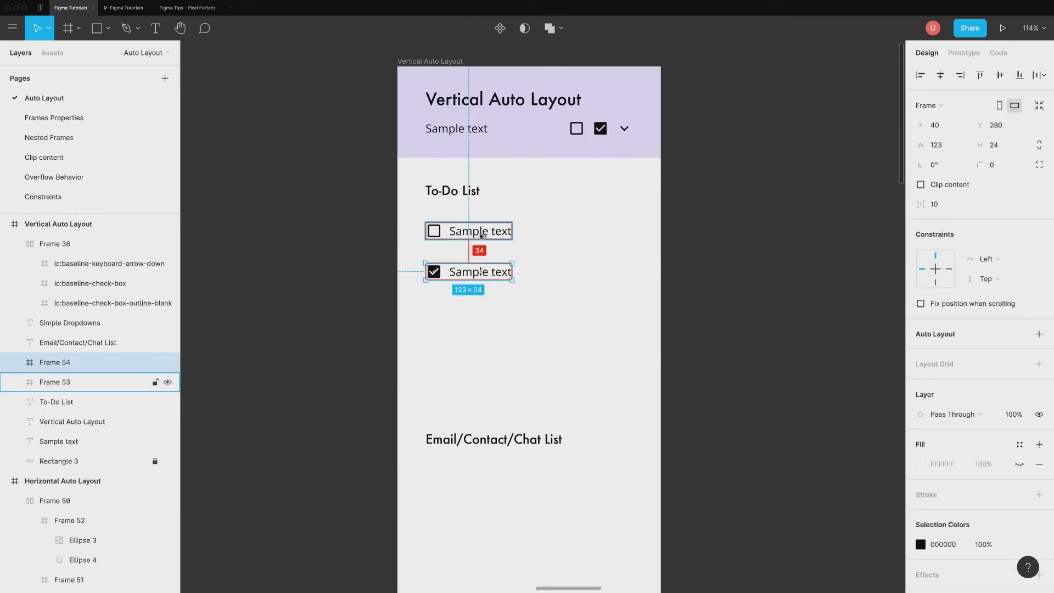
{"action": "key", "text": "shift+Up"}
{"action": "key", "text": "Up"}
{"action": "key", "text": "Up"}
{"action": "key", "text": "Up"}
{"action": "key", "text": "Up"}
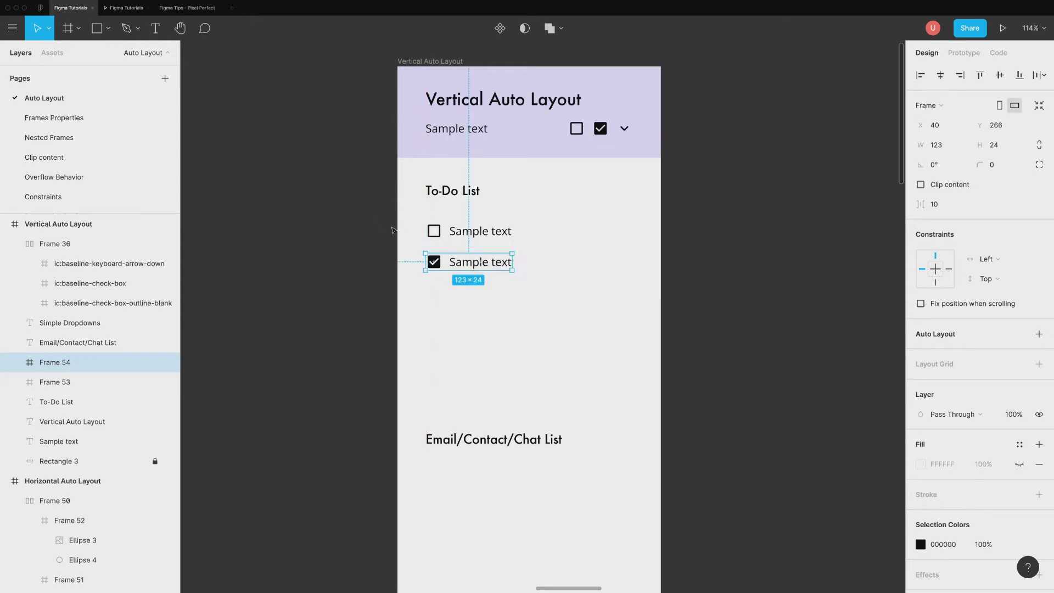
Stack both checkbox rows in vertical auto layout and duplicate the rows.
{"action": "left_click_drag", "start_coordinate": [380, 221], "coordinate": [549, 278]}
{"action": "left_click", "coordinate": [1039, 335]}
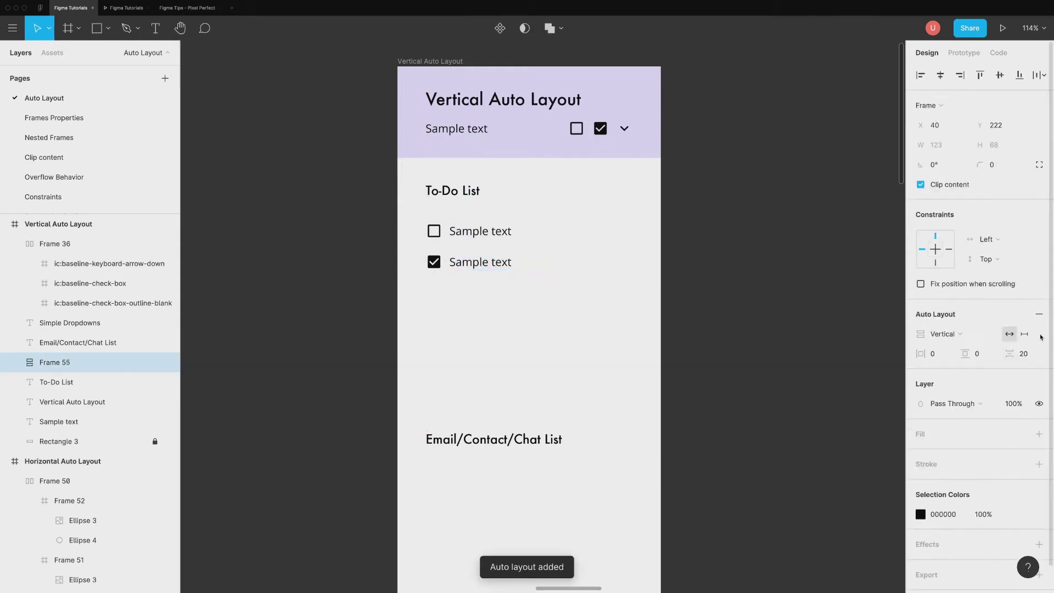
{"action": "double_click", "coordinate": [479, 236]}
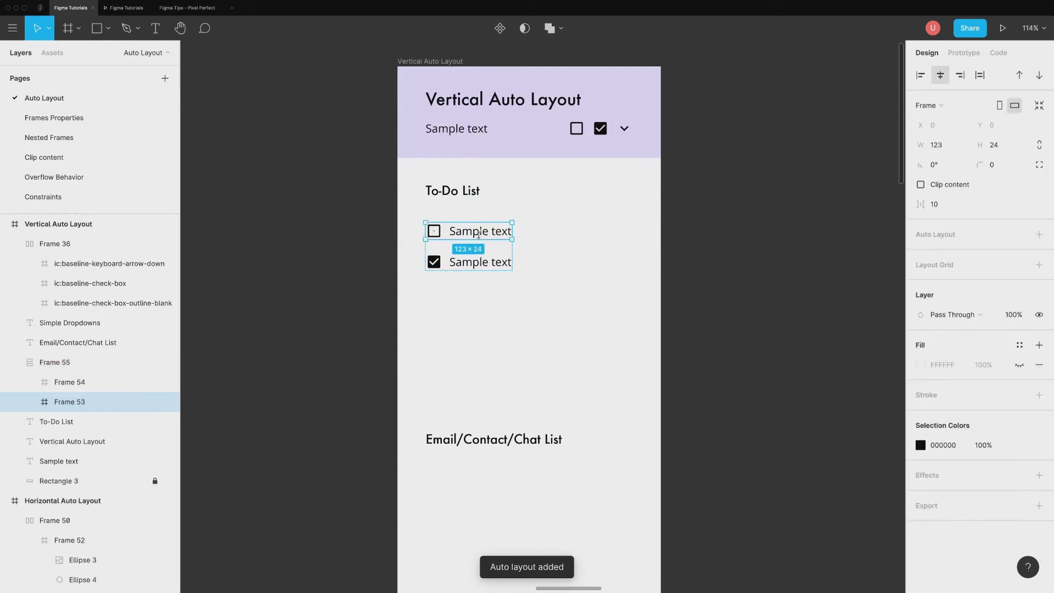
{"action": "key", "text": "ctrl+d"}
{"action": "key", "text": "ctrl+d"}
{"action": "left_click", "coordinate": [490, 324]}
{"action": "key", "text": "ctrl+d"}
{"action": "key", "text": "ctrl+d"}
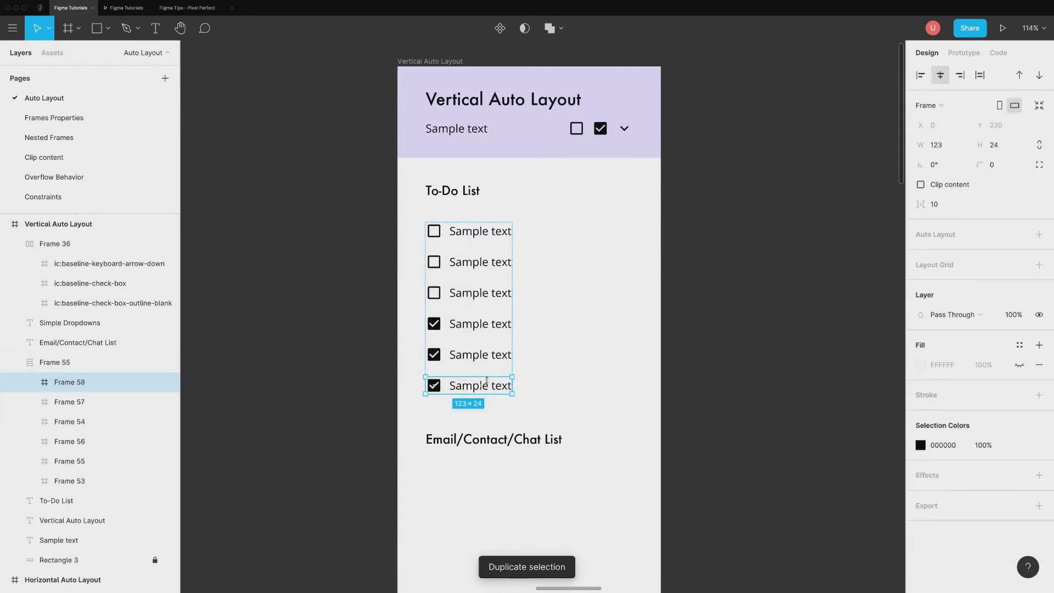
Reorder the rows into two unchecked then two checked, undoing the extra copies.
{"action": "left_click_drag", "start_coordinate": [489, 389], "coordinate": [483, 264]}
{"action": "left_click_drag", "start_coordinate": [481, 328], "coordinate": [473, 262]}
{"action": "left_click", "coordinate": [481, 265]}
{"action": "left_click", "coordinate": [476, 323]}
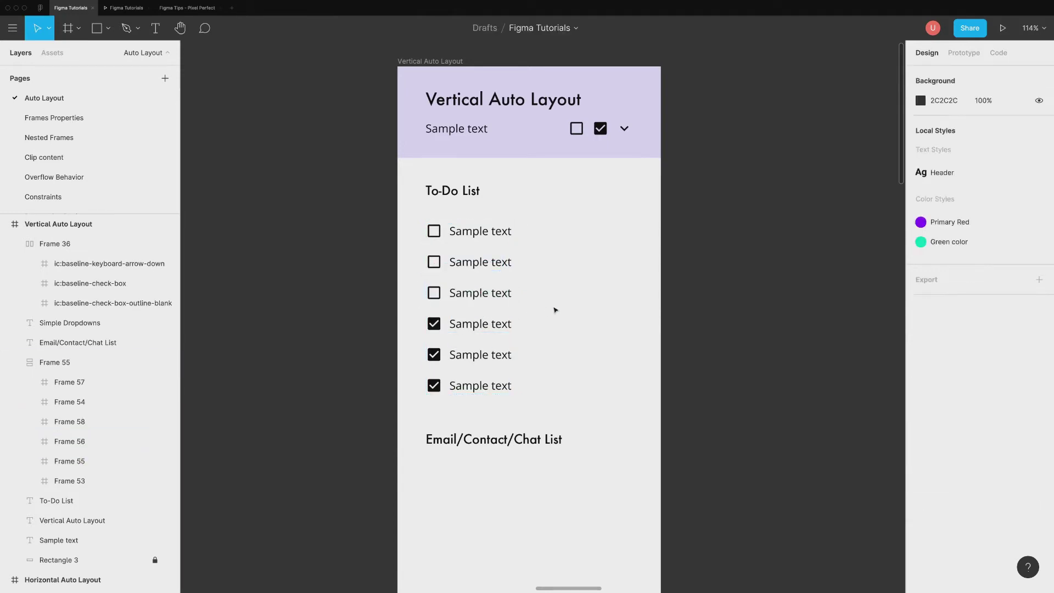
{"action": "key", "text": "super+z"}
{"action": "key", "text": "super+z"}
{"action": "key", "text": "super+z"}
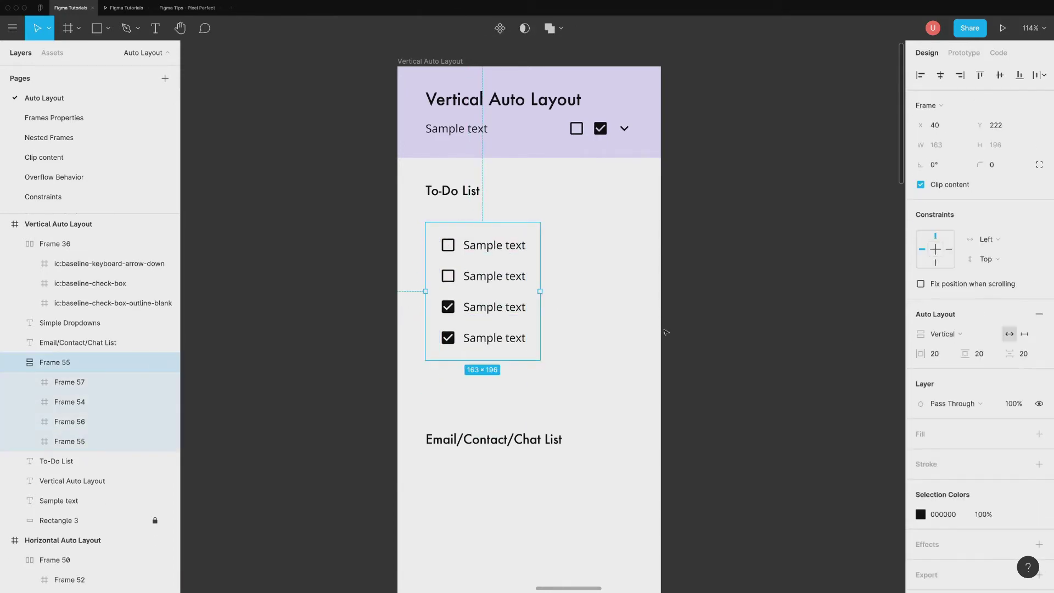
{"action": "key", "text": "super+z"}
{"action": "key", "text": "super+z"}
{"action": "key", "text": "super+z"}
{"action": "key", "text": "super+z"}
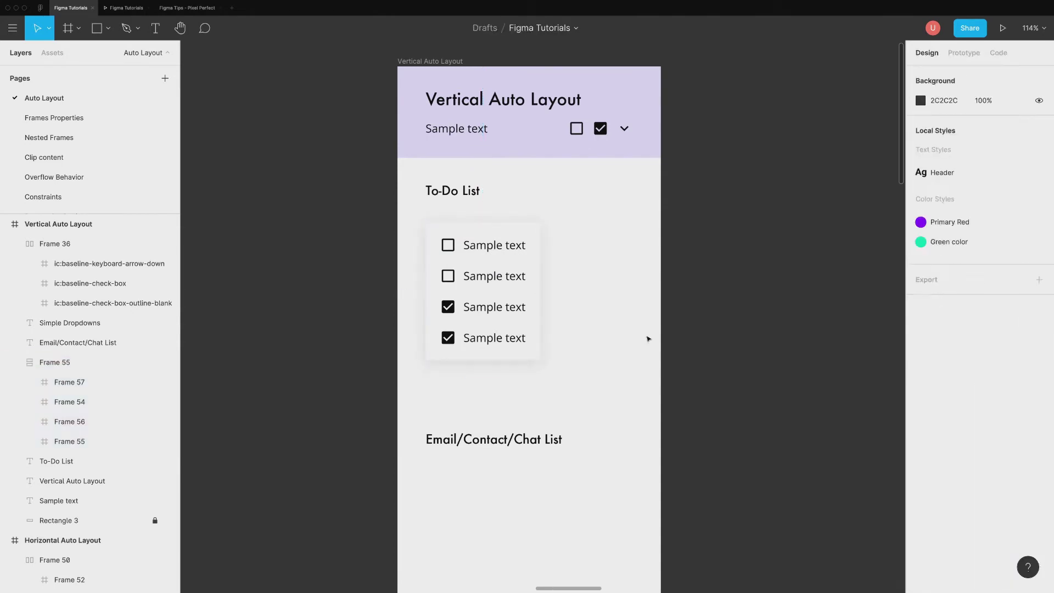
Draw a circular avatar and add a Name Surname text label beside it.
{"action": "scroll", "coordinate": [649, 339], "scroll_direction": "down", "scroll_amount": 6}
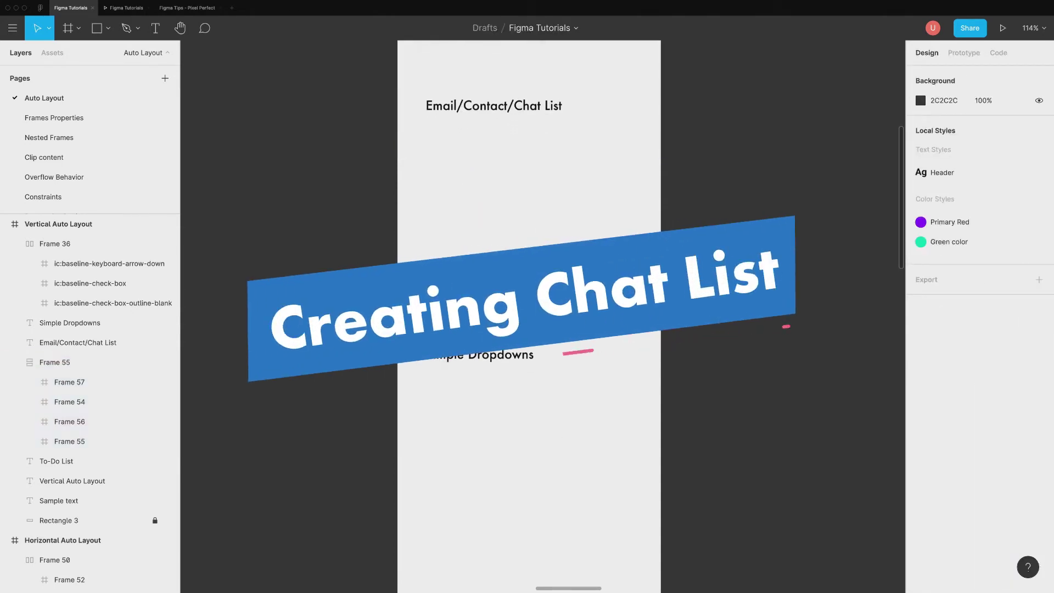
{"action": "key", "text": "o"}
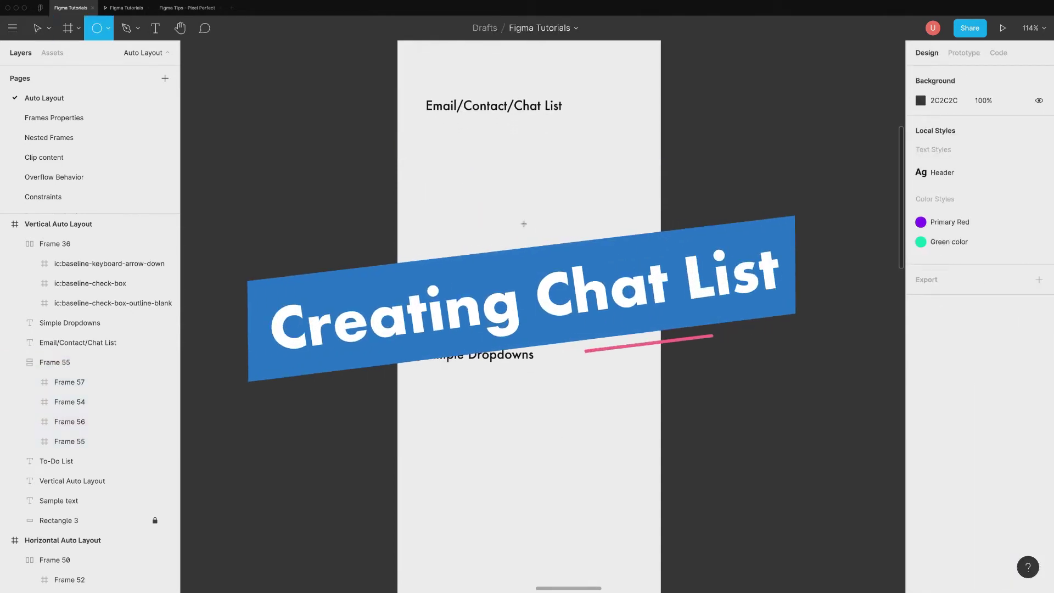
{"action": "left_click_drag", "start_coordinate": [427, 134], "coordinate": [463, 165]}
{"action": "left_click", "coordinate": [495, 158]}
{"action": "key", "text": "t"}
{"action": "left_click", "coordinate": [467, 144]}
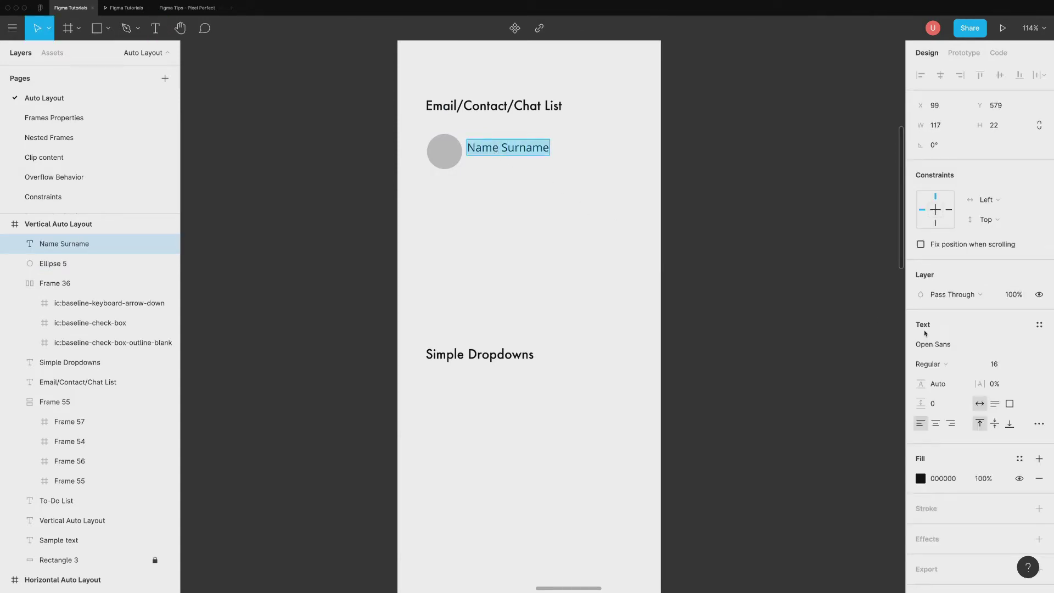
Add a 'Description' label below the name at size 14 in Gray 4.
{"action": "key", "text": "super+d"}
{"action": "key", "text": "Return"}
{"action": "type", "text": "Description"}
{"action": "key", "text": "Escape"}
{"action": "left_click", "coordinate": [994, 364]}
{"action": "type", "text": "14"}
{"action": "key", "text": "Return"}
{"action": "left_click", "coordinate": [1020, 458]}
{"action": "left_click", "coordinate": [1008, 471]}
Add a right-aligned 'Today' label at size 12 on the row's right end.
{"action": "key", "text": "super+d"}
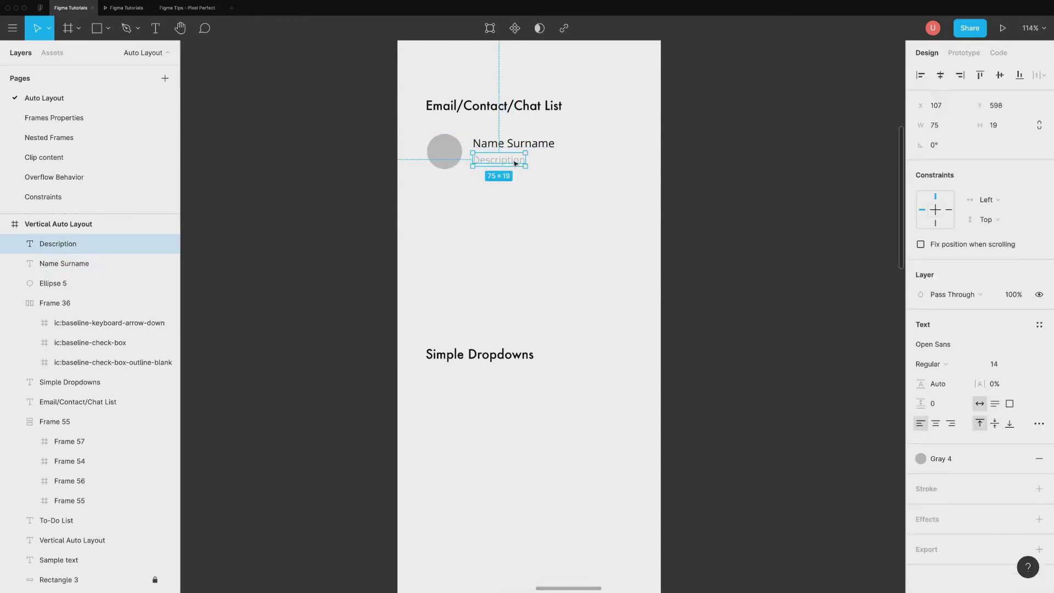
{"action": "left_click_drag", "start_coordinate": [498, 158], "coordinate": [606, 144]}
{"action": "key", "text": "Return"}
{"action": "type", "text": "Today"}
{"action": "key", "text": "Escape"}
{"action": "left_click", "coordinate": [994, 364]}
{"action": "type", "text": "12"}
{"action": "key", "text": "Return"}
{"action": "left_click", "coordinate": [950, 423]}
Frame the avatar, name, description and Today as a contact row, then duplicate it below.
{"action": "left_click_drag", "start_coordinate": [631, 165], "coordinate": [423, 138]}
{"action": "right_click", "coordinate": [449, 152]}
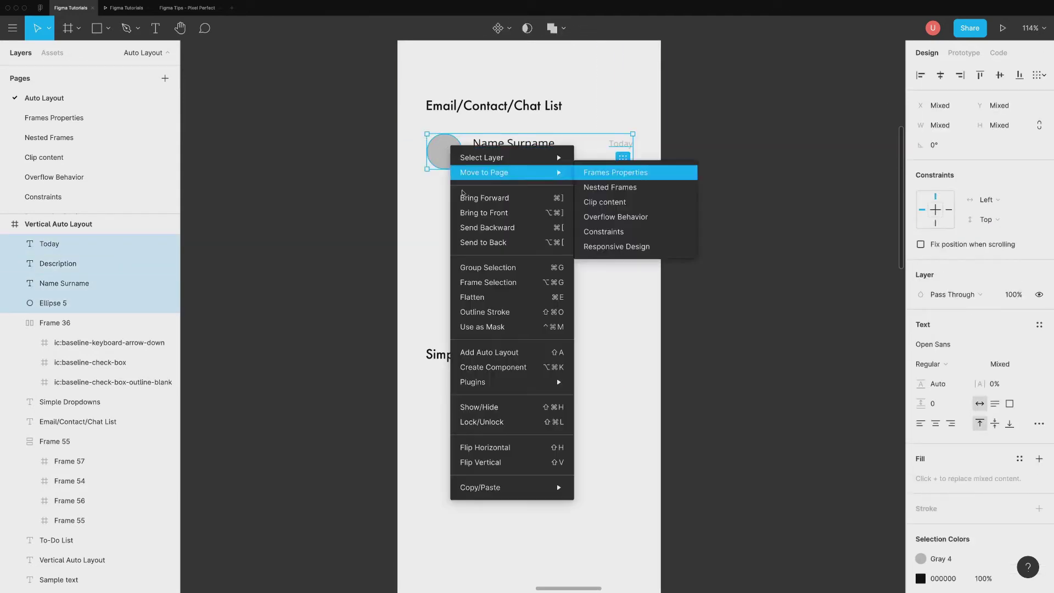
{"action": "left_click", "coordinate": [478, 278]}
{"action": "key", "text": "ctrl+d"}
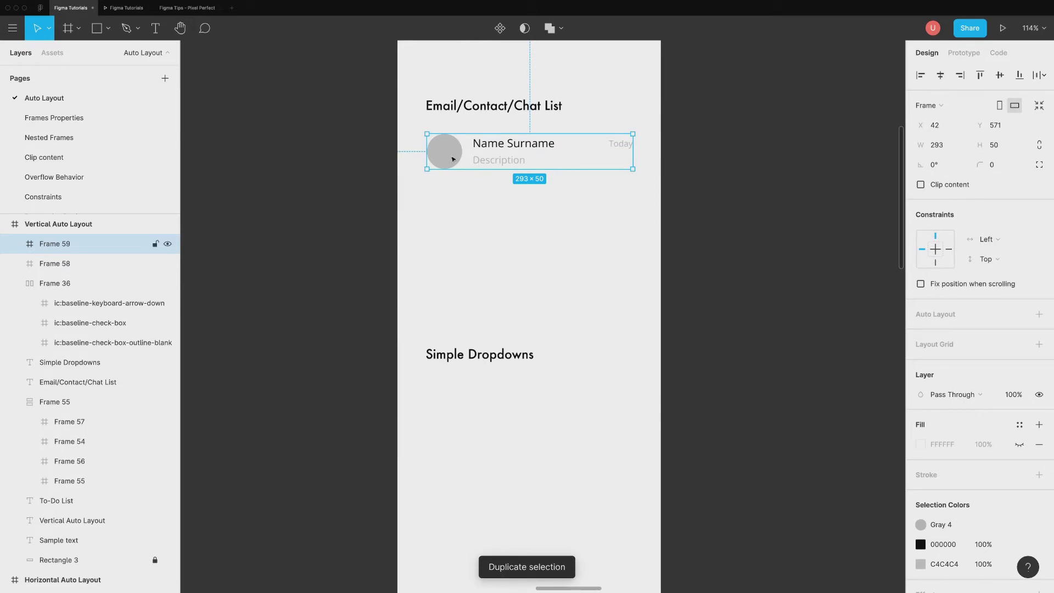
{"action": "left_click_drag", "start_coordinate": [453, 164], "coordinate": [448, 207]}
Stack the contact rows in vertical auto layout and add a third row.
{"action": "left_click", "coordinate": [444, 151], "text": "shift"}
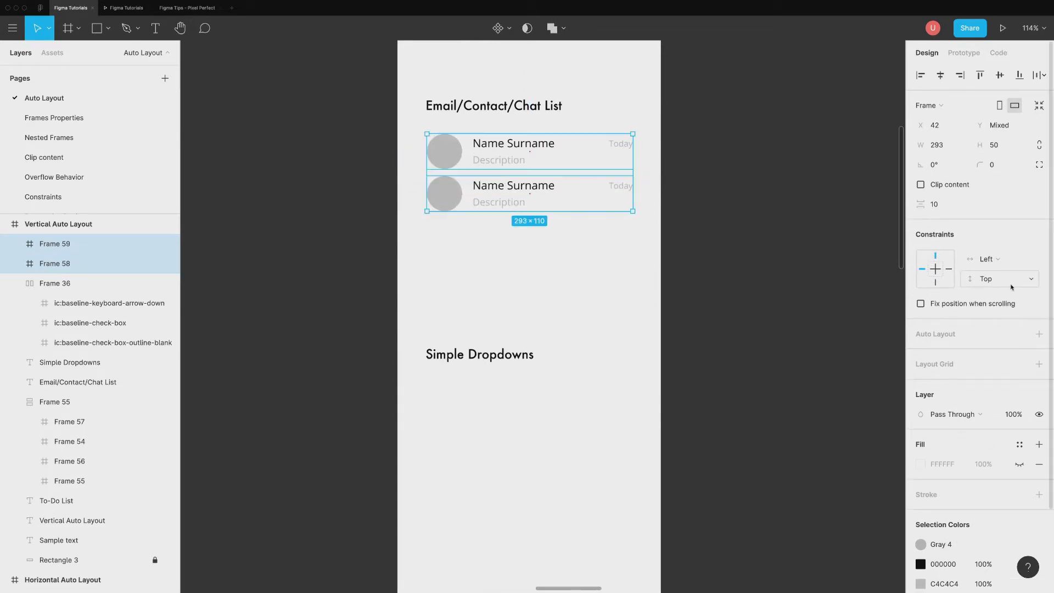
{"action": "left_click", "coordinate": [1039, 335]}
{"action": "key", "text": "Escape"}
{"action": "left_click", "coordinate": [494, 200]}
{"action": "double_click", "coordinate": [494, 200]}
{"action": "key", "text": "ctrl+d"}
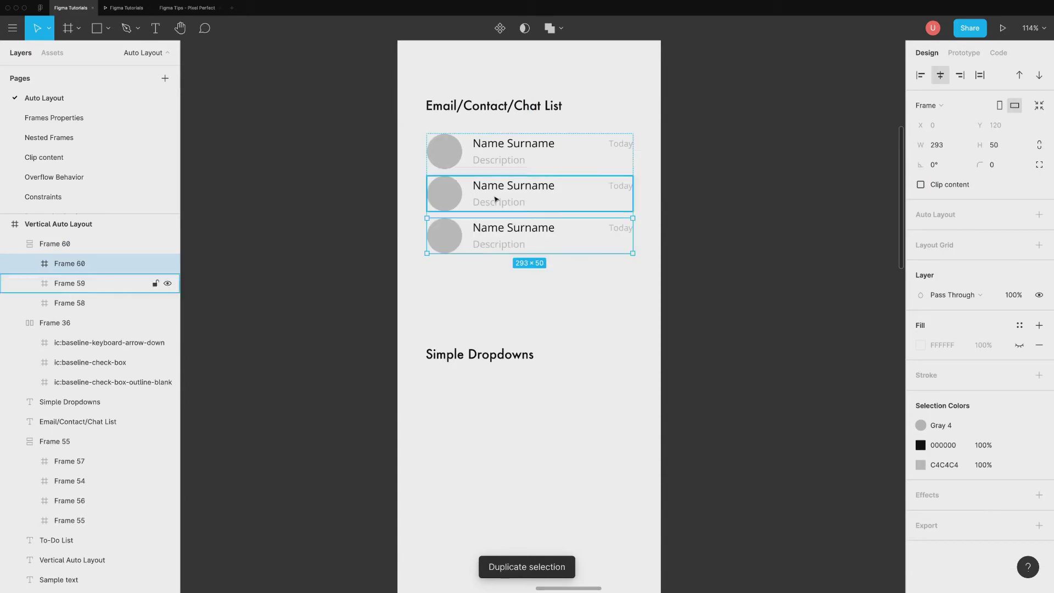
{"action": "left_click_drag", "start_coordinate": [531, 281], "coordinate": [520, 151]}
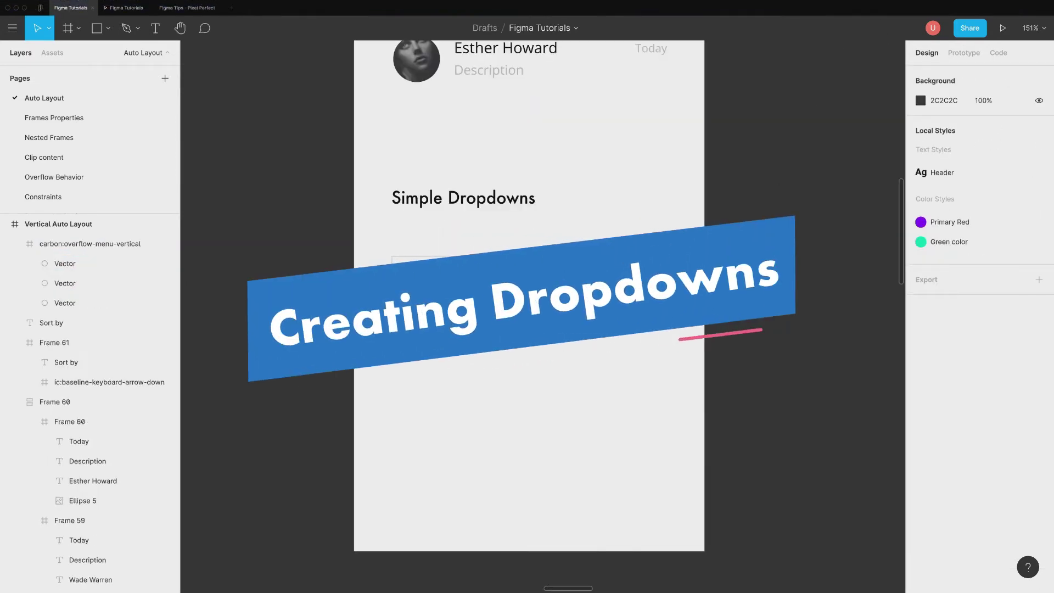
Duplicate the Sort by label below itself and stack both in auto layout.
{"action": "left_click", "coordinate": [83, 322]}
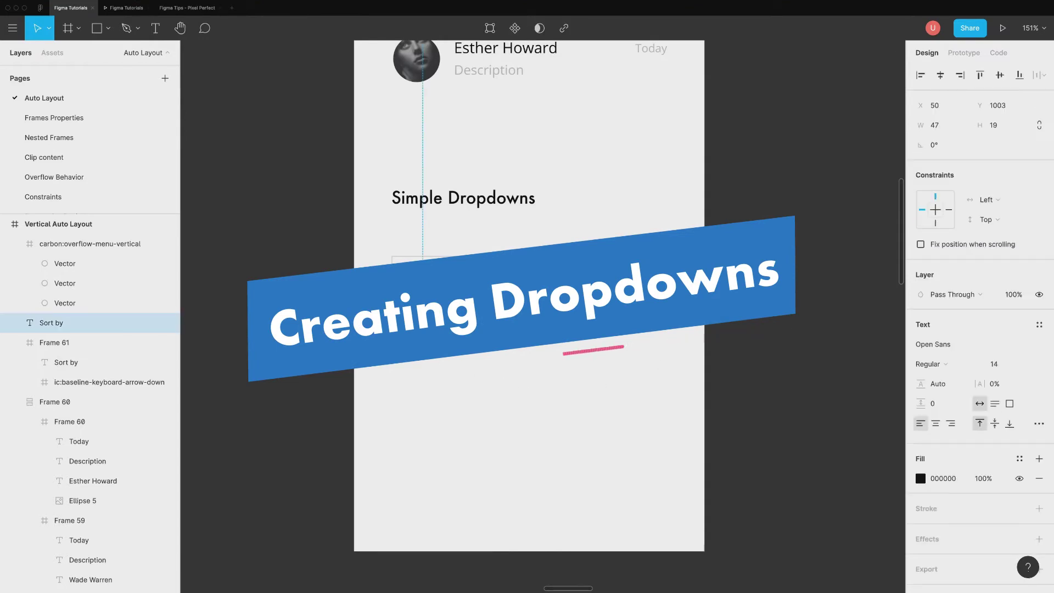
{"action": "key", "text": "ctrl+d"}
{"action": "left_click_drag", "start_coordinate": [428, 317], "coordinate": [430, 345]}
{"action": "key", "text": "Down"}
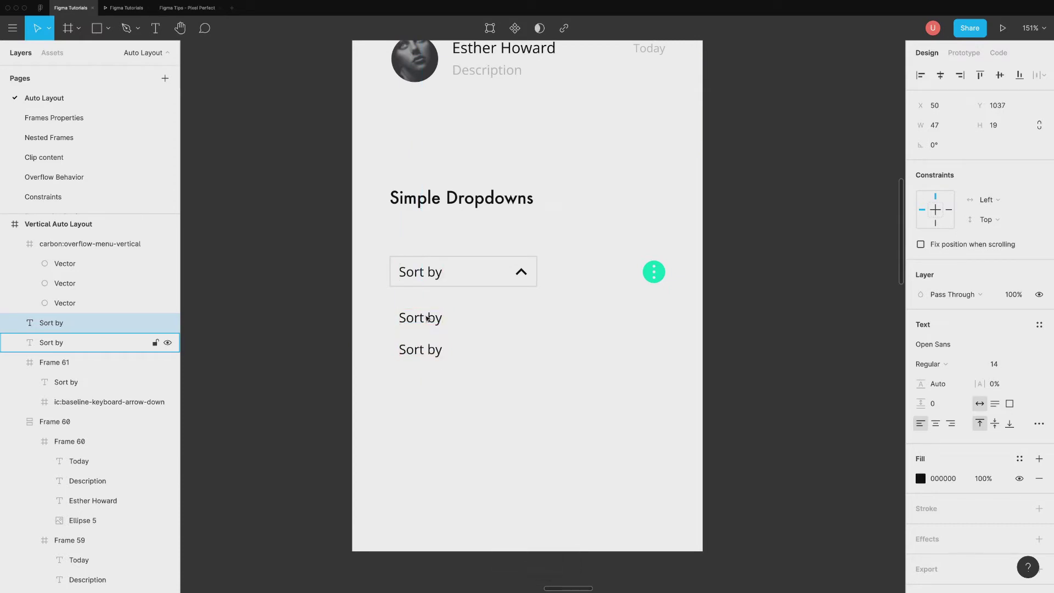
{"action": "scroll", "coordinate": [428, 317], "scroll_direction": "right", "scroll_amount": 1}
{"action": "left_click_drag", "start_coordinate": [423, 378], "coordinate": [415, 314]}
{"action": "key", "text": "shift+a"}
Set the dropdown items to Date Modified, Ascending and Descending, left-aligned.
{"action": "key", "text": "ctrl+d"}
{"action": "type", "text": "Date Modified"}
{"action": "double_click", "coordinate": [415, 349]}
{"action": "type", "text": "Ascending"}
{"action": "double_click", "coordinate": [428, 381]}
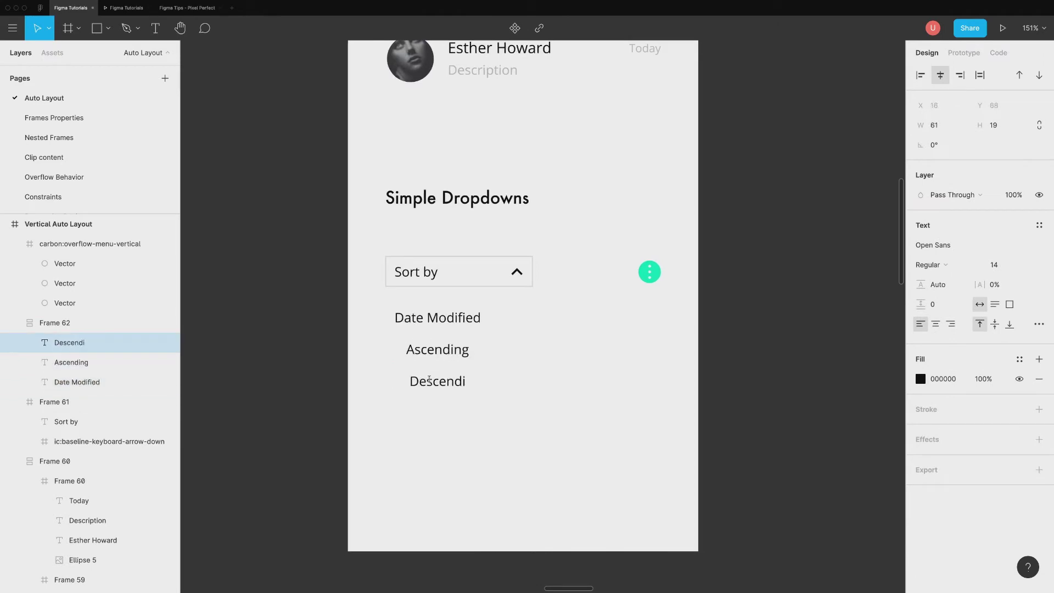
{"action": "key", "text": "Escape"}
{"action": "key", "text": "ctrl+a"}
{"action": "key", "text": "alt+a"}
{"action": "key", "text": "Escape"}
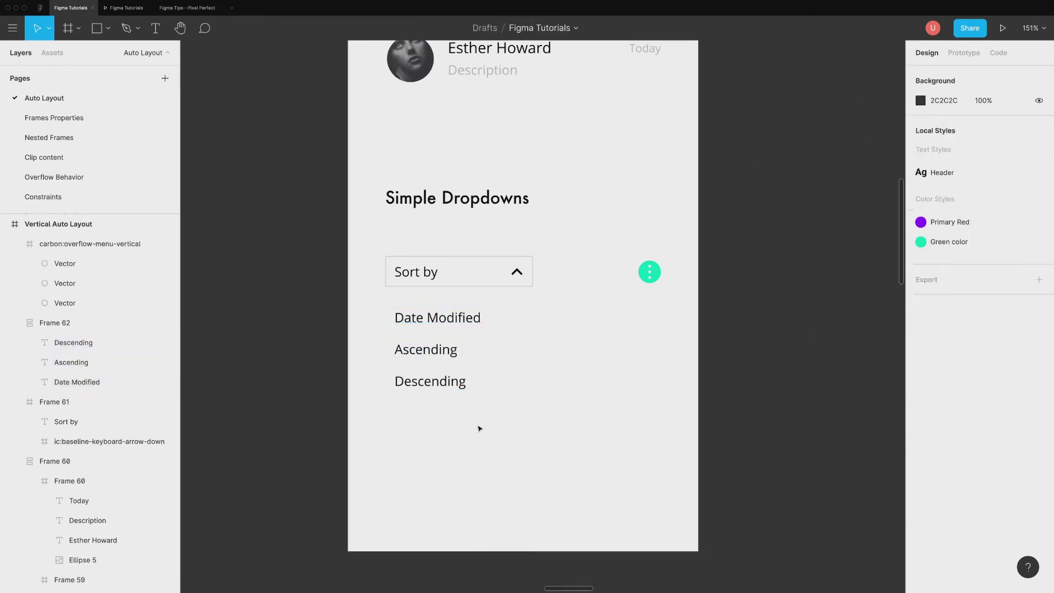
Pad and widen the item list, add a drop shadow, and place it under Sort by.
{"action": "left_click", "coordinate": [453, 381]}
{"action": "left_click", "coordinate": [1008, 334]}
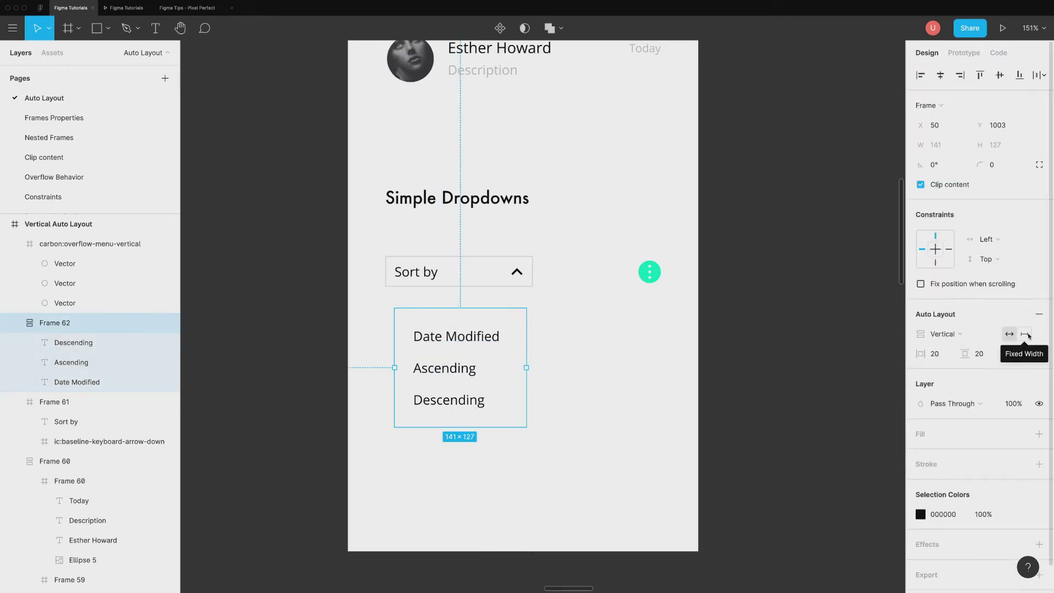
{"action": "left_click_drag", "start_coordinate": [527, 338], "coordinate": [534, 352]}
{"action": "left_click", "coordinate": [1024, 434]}
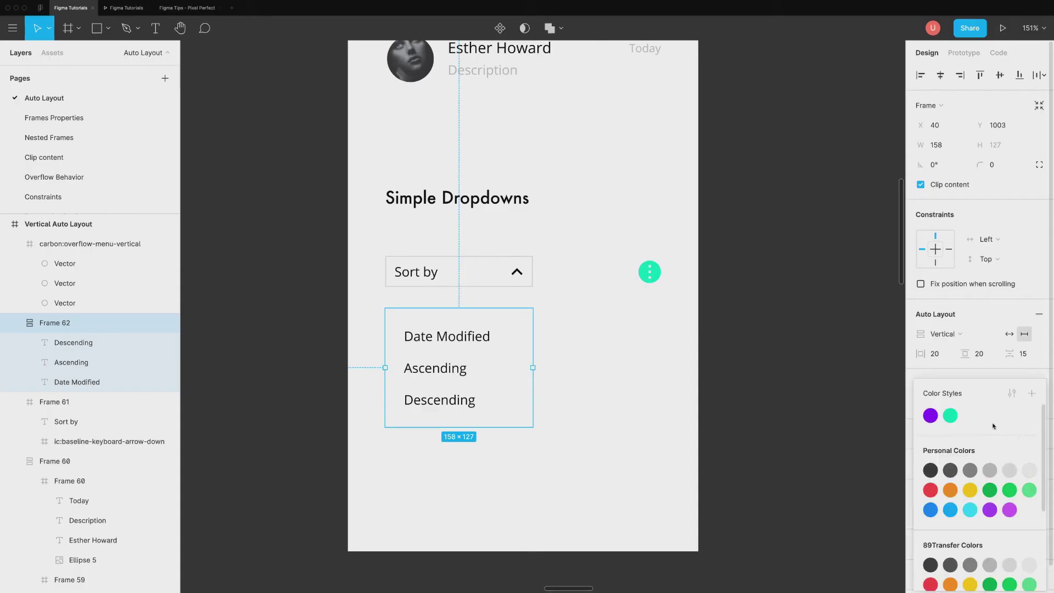
{"action": "left_click", "coordinate": [986, 378]}
{"action": "scroll", "coordinate": [983, 483], "scroll_direction": "down", "scroll_amount": 2}
{"action": "left_click", "coordinate": [1039, 506]}
{"action": "left_click", "coordinate": [920, 524]}
{"action": "left_click", "coordinate": [607, 444]}
{"action": "left_click_drag", "start_coordinate": [484, 357], "coordinate": [484, 342]}
Make a 132-wide copy of the list with items Profile, Settings and Logout.
{"action": "key", "text": "ctrl+d"}
{"action": "left_click_drag", "start_coordinate": [694, 346], "coordinate": [608, 349]}
{"action": "left_click", "coordinate": [640, 436]}
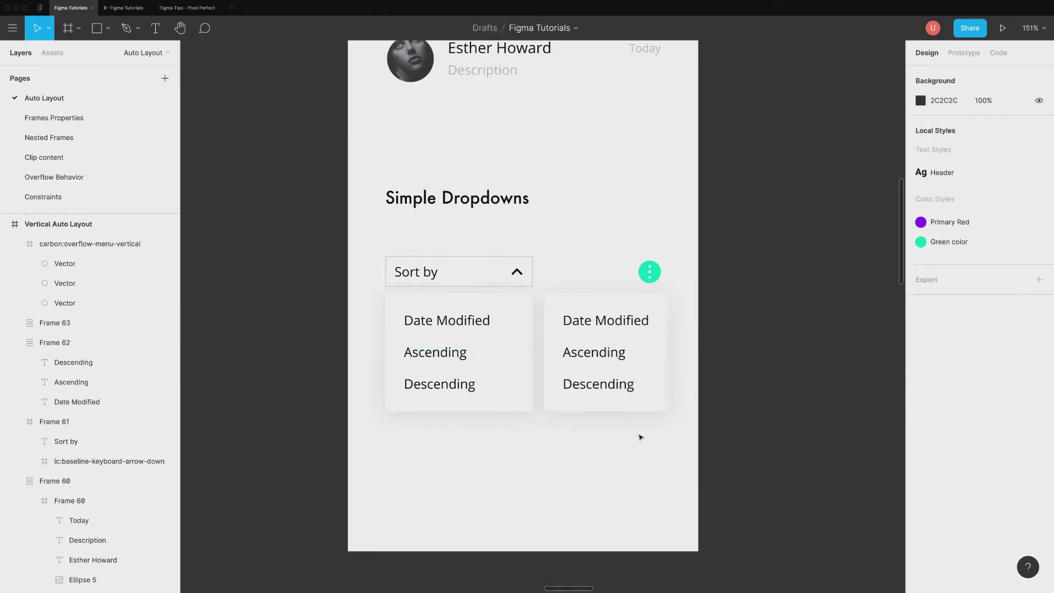
{"action": "double_click", "coordinate": [606, 320]}
{"action": "type", "text": "Profile"}
{"action": "double_click", "coordinate": [593, 352]}
{"action": "type", "text": "Settings"}
{"action": "double_click", "coordinate": [599, 384]}
{"action": "type", "text": "logout"}
{"action": "key", "text": "Escape"}
{"action": "key", "text": "Escape"}
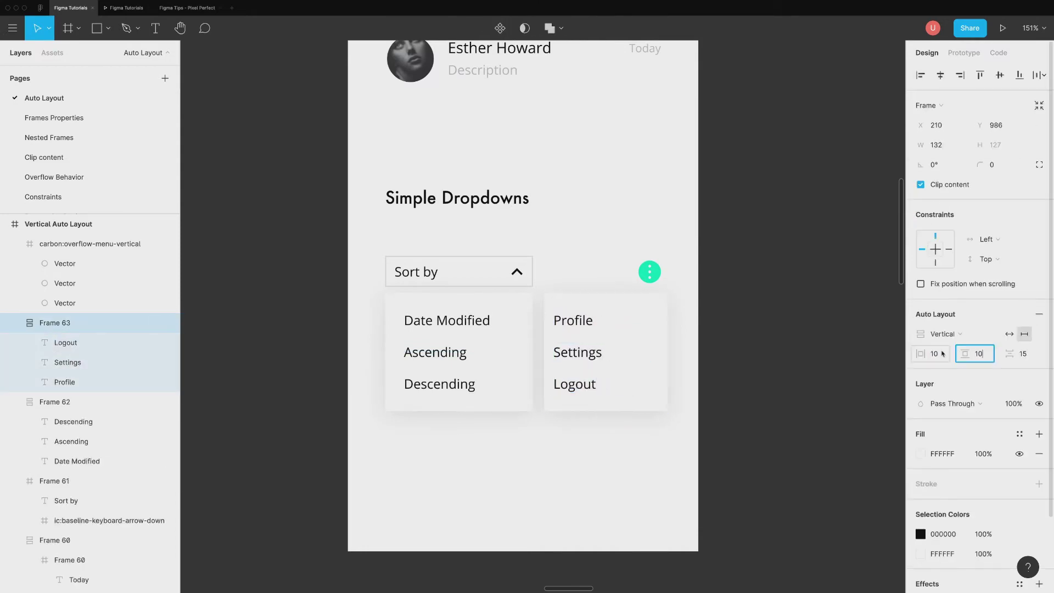
{"action": "left_click_drag", "start_coordinate": [607, 351], "coordinate": [607, 342]}
{"action": "left_click", "coordinate": [721, 261]}
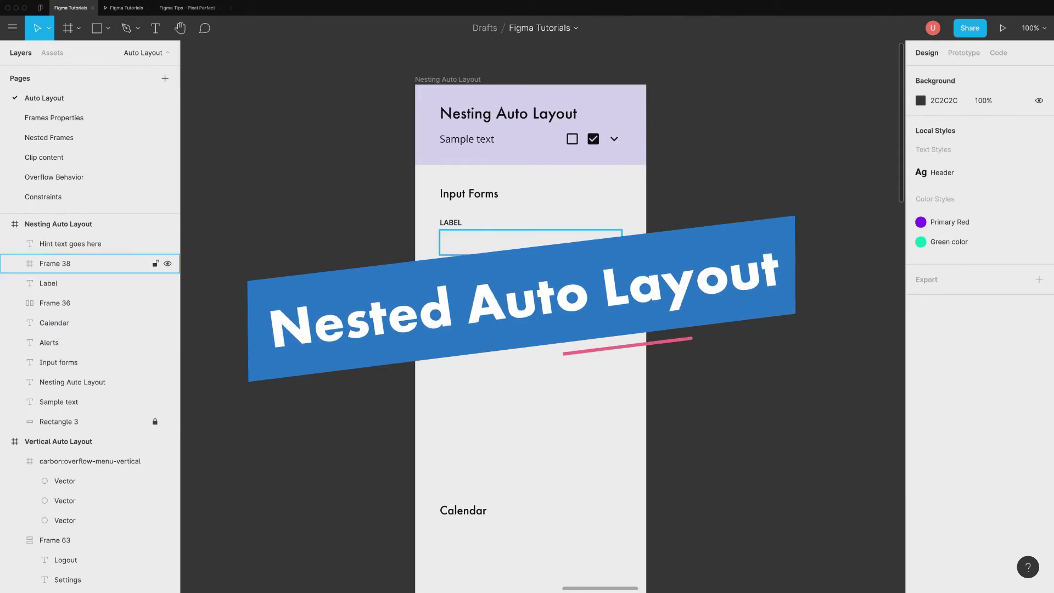
Give the input box under LABEL a Gray 5 stroke.
{"action": "left_click", "coordinate": [55, 264]}
{"action": "left_click", "coordinate": [1020, 455]}
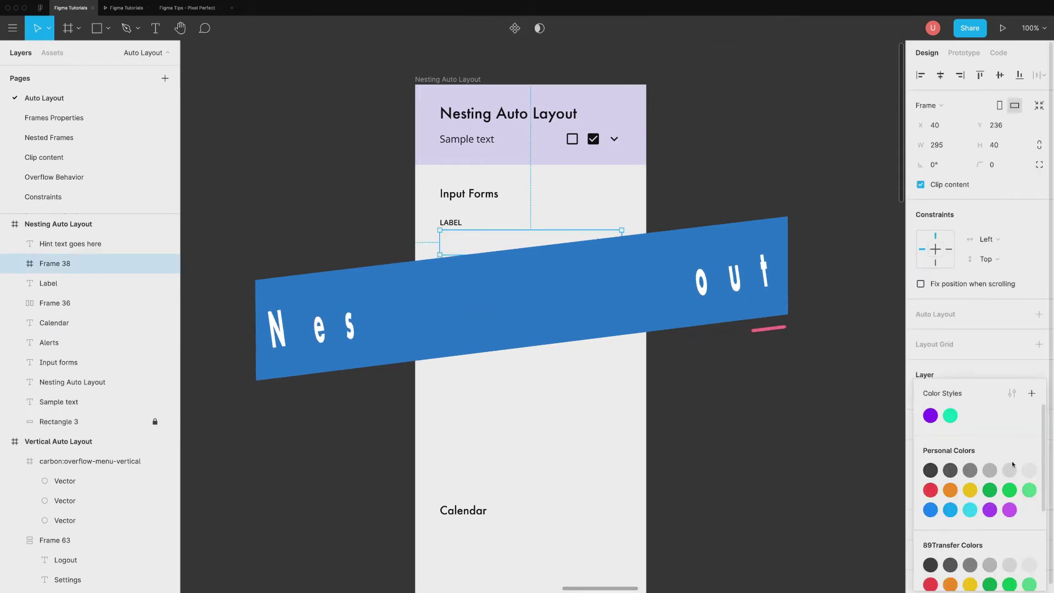
{"action": "left_click", "coordinate": [988, 468]}
{"action": "left_click", "coordinate": [795, 327]}
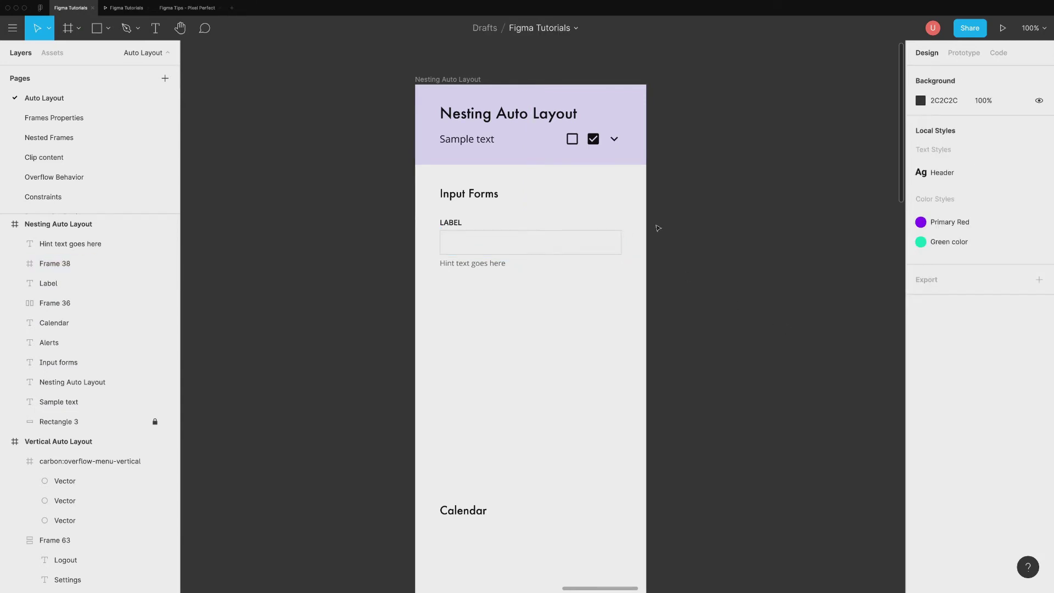
Wrap the label, input box and hint text in vertical auto layout.
{"action": "left_click_drag", "start_coordinate": [661, 221], "coordinate": [430, 269]}
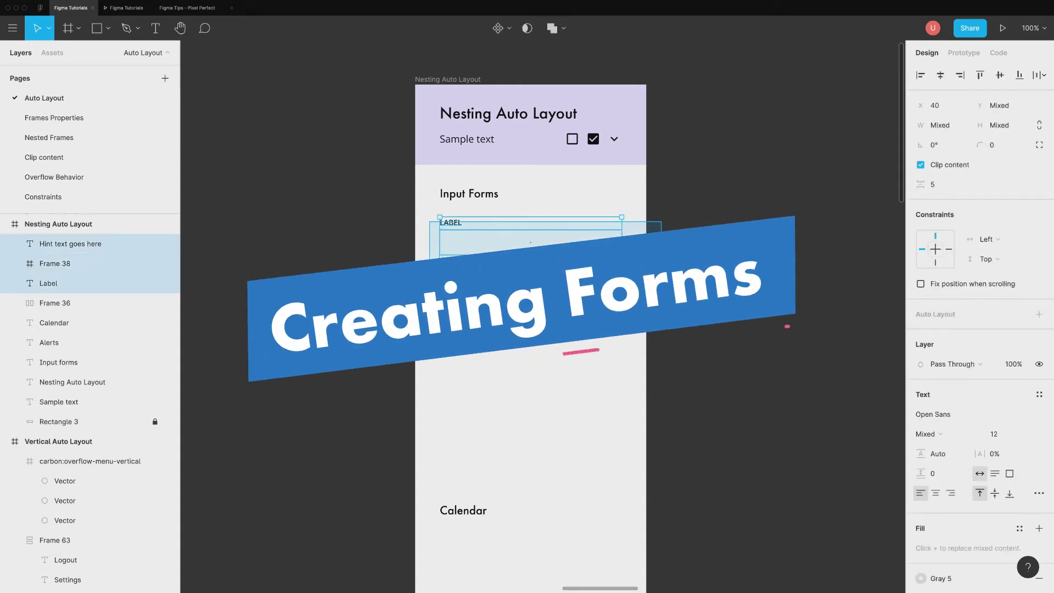
{"action": "left_click", "coordinate": [1038, 314]}
{"action": "key", "text": "ctrl+z"}
{"action": "left_click_drag", "start_coordinate": [662, 221], "coordinate": [431, 277]}
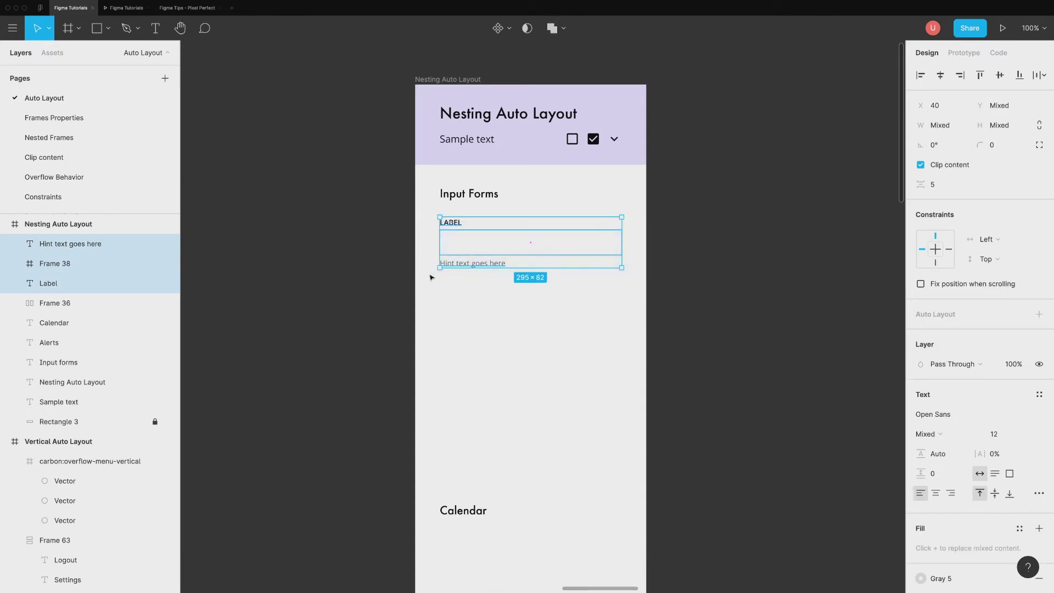
{"action": "left_click", "coordinate": [1038, 315]}
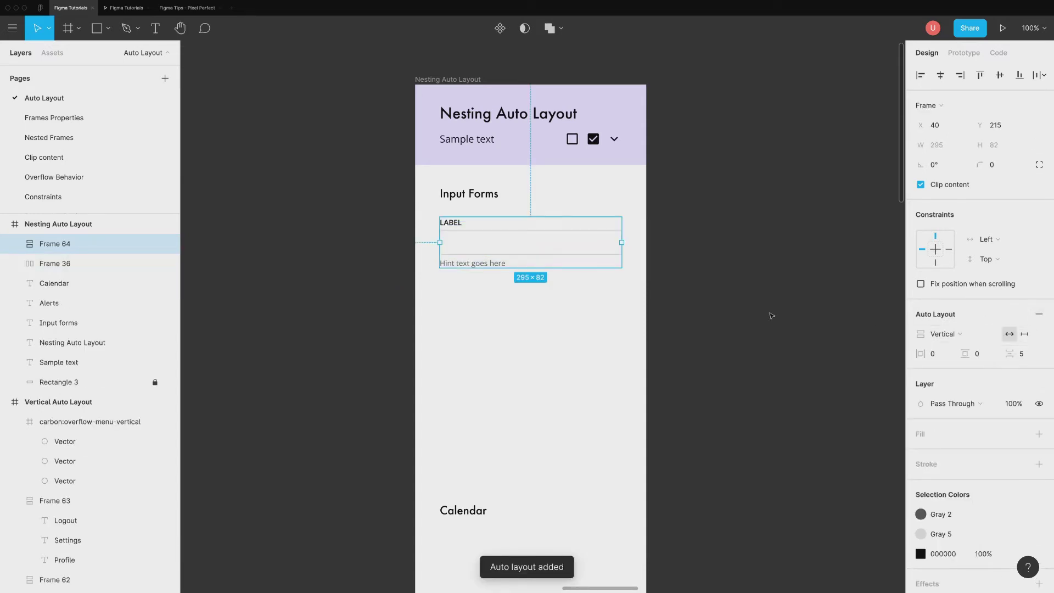
{"action": "left_click", "coordinate": [724, 307]}
Duplicate the field group below and stack both fields in auto layout.
{"action": "left_click", "coordinate": [504, 241]}
{"action": "key", "text": "ctrl+d"}
{"action": "left_click_drag", "start_coordinate": [501, 254], "coordinate": [502, 317]}
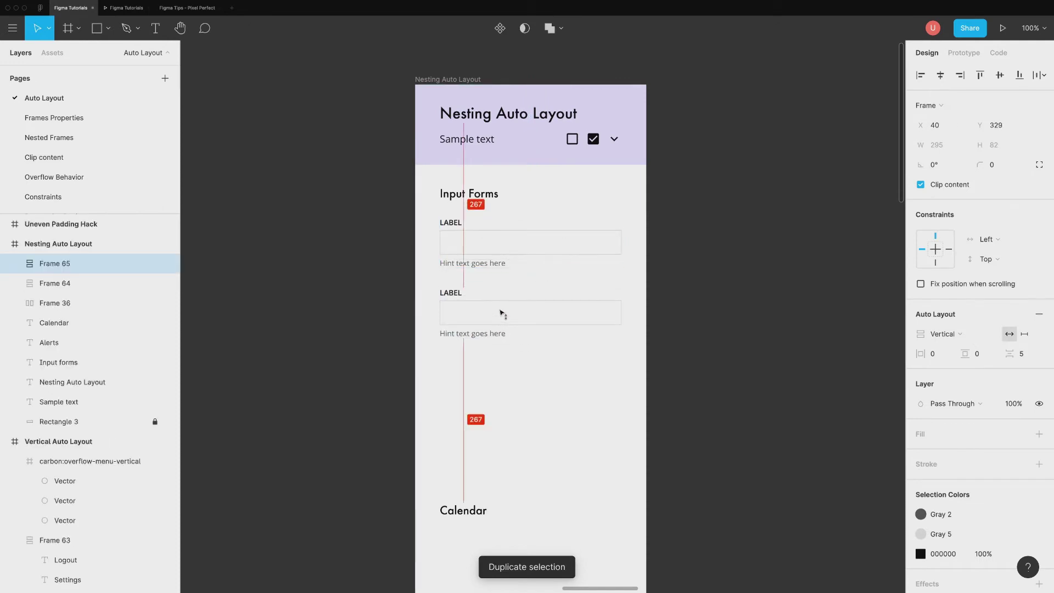
{"action": "left_click", "coordinate": [489, 264], "text": "shift"}
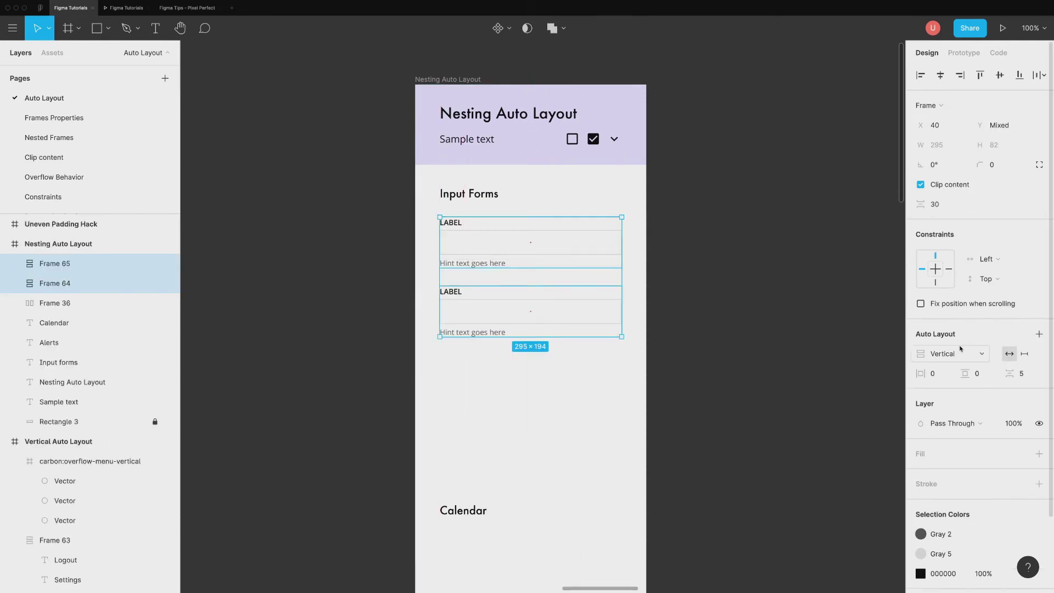
{"action": "left_click", "coordinate": [1039, 340]}
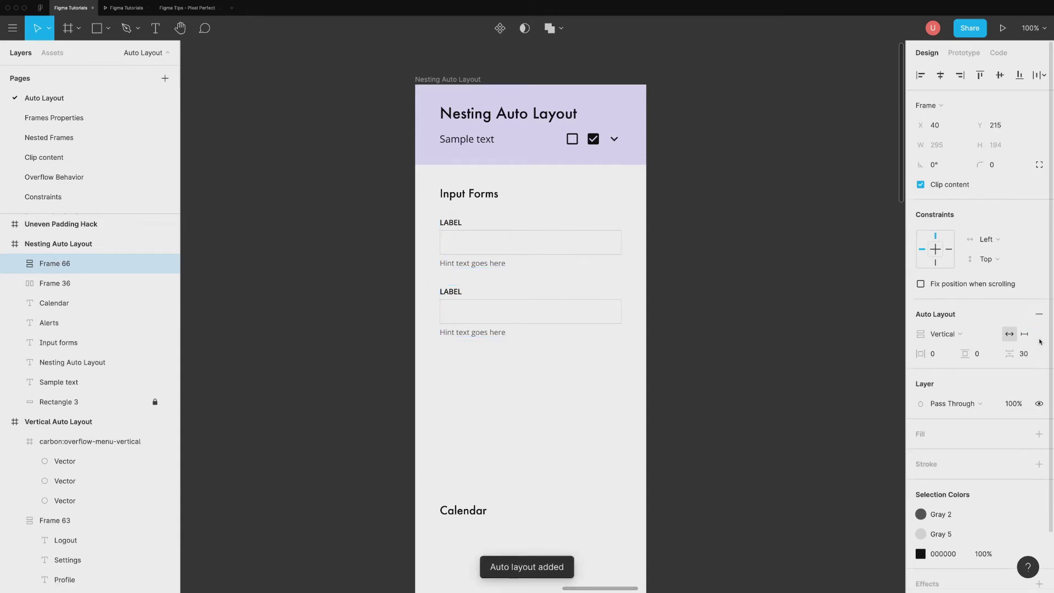
Hide the hint text on the first two fields.
{"action": "left_click", "coordinate": [15, 264]}
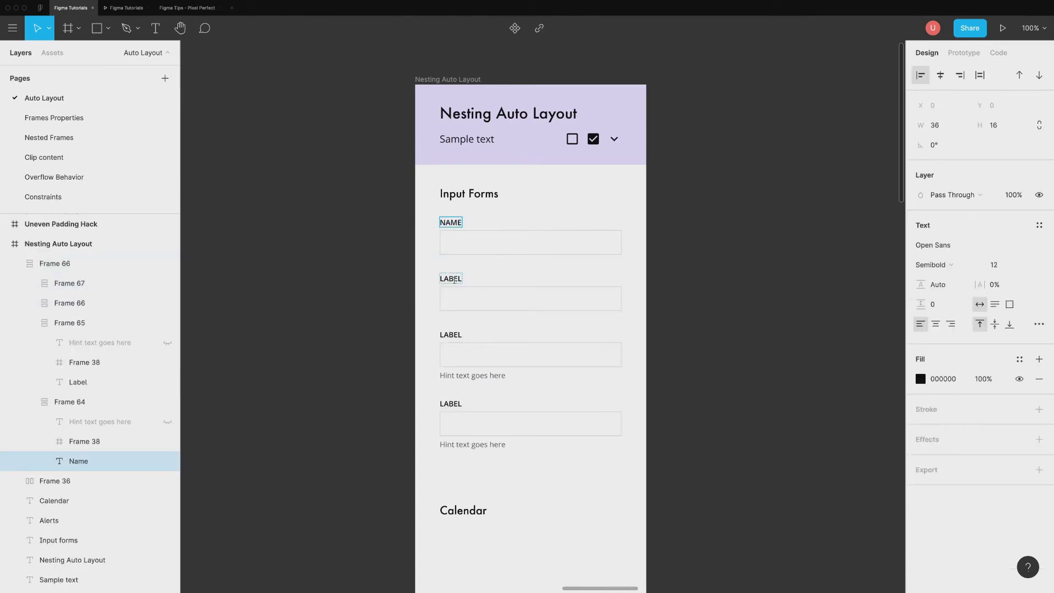
{"action": "left_click", "coordinate": [455, 334]}
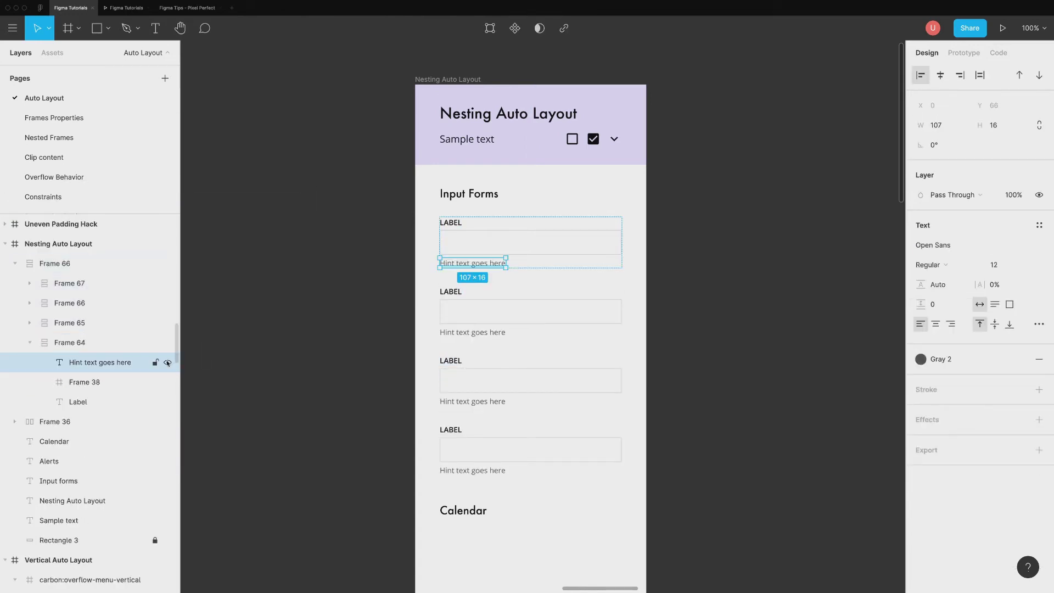
{"action": "left_click", "coordinate": [168, 363]}
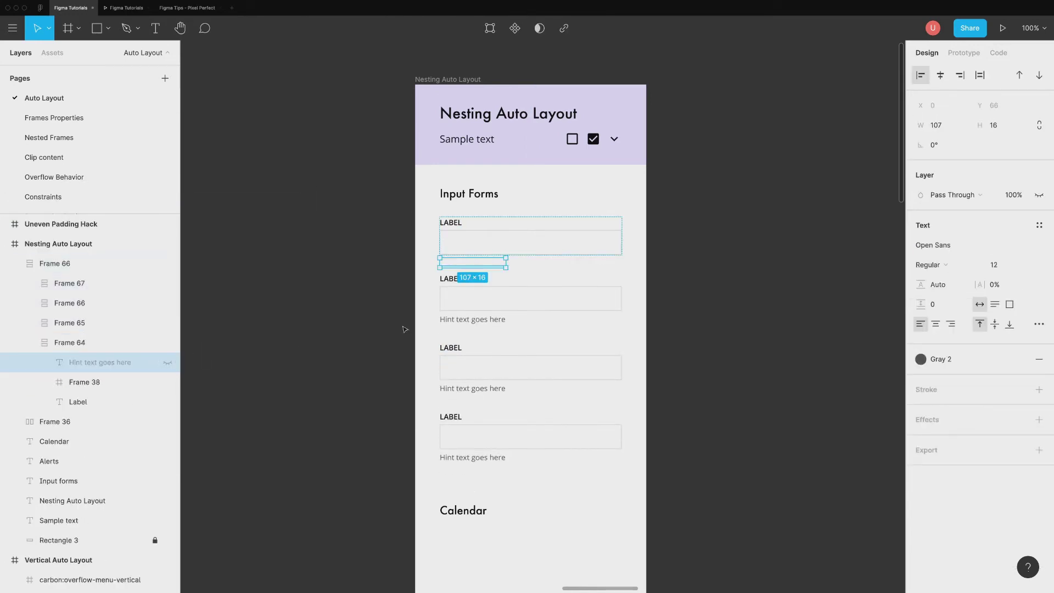
{"action": "left_click", "coordinate": [492, 324]}
{"action": "left_click", "coordinate": [167, 342]}
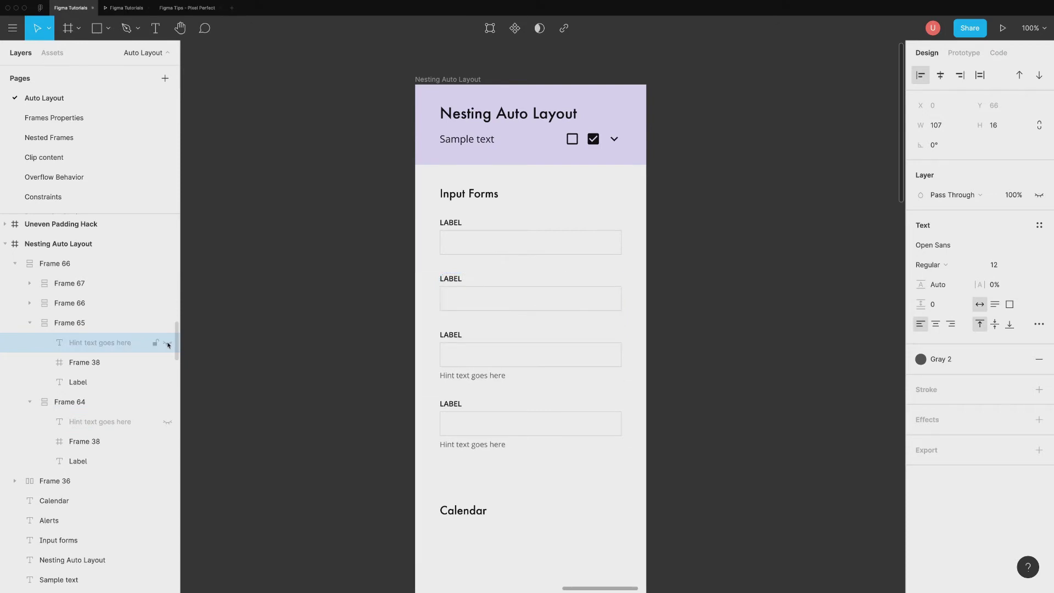
{"action": "left_click", "coordinate": [405, 336]}
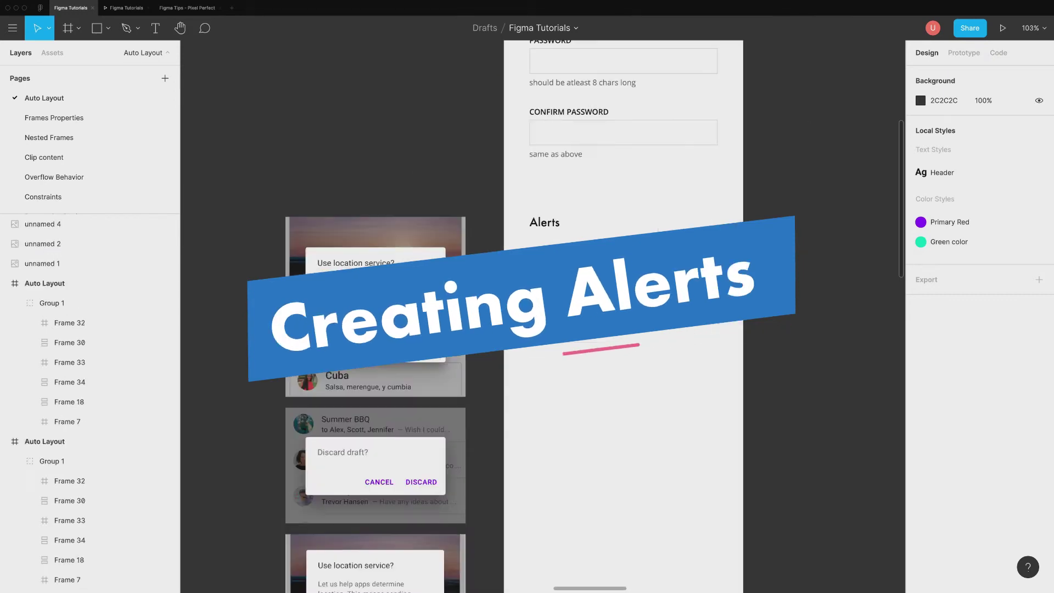
Add a Title text under Alerts in Open Sans Bold 16.
{"action": "key", "text": "t"}
{"action": "left_click", "coordinate": [557, 252]}
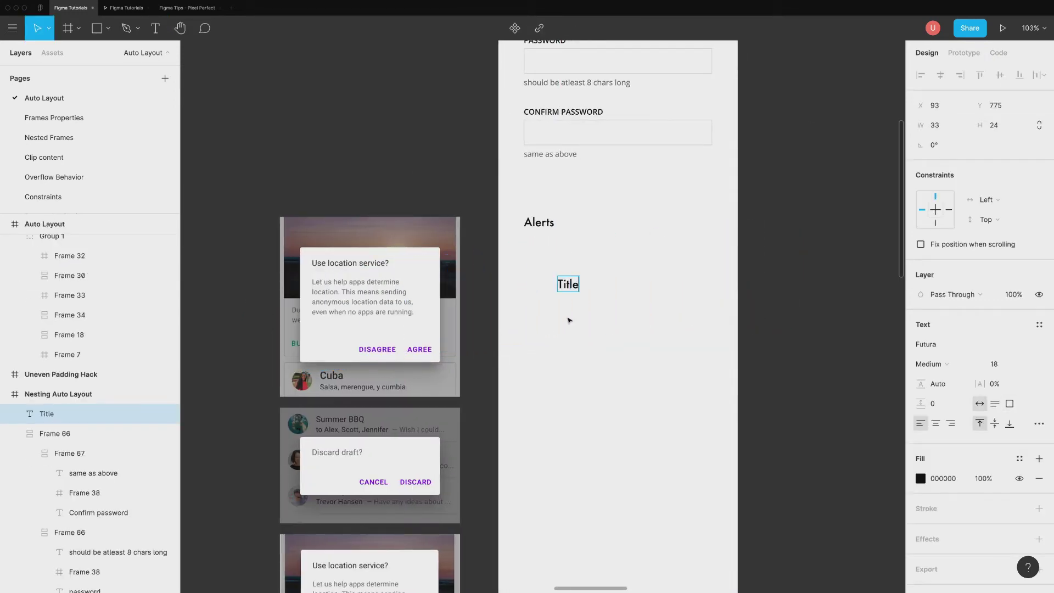
{"action": "key", "text": "Escape"}
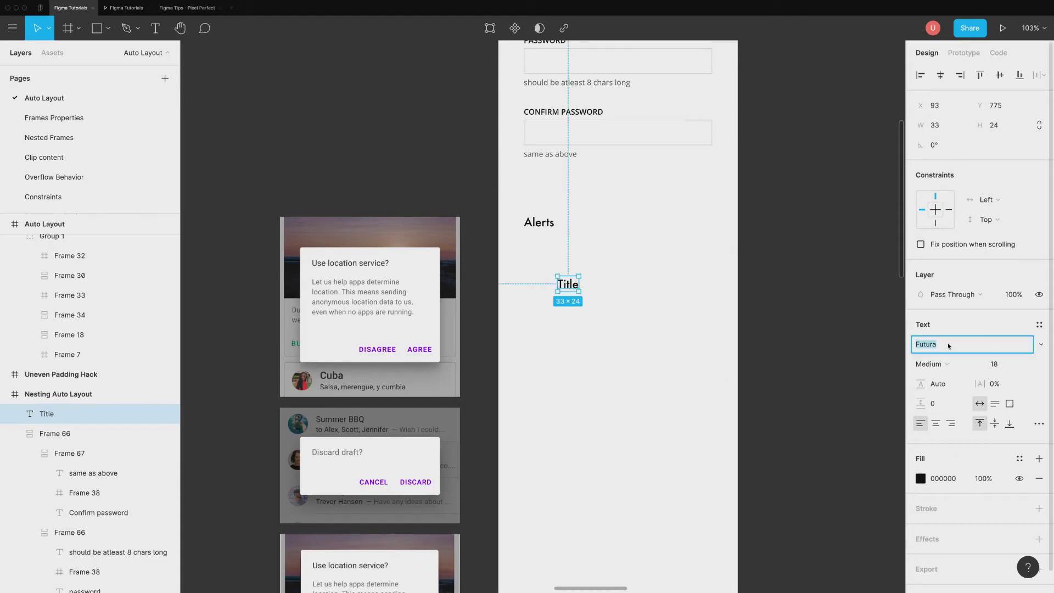
{"action": "left_click", "coordinate": [949, 346]}
{"action": "type", "text": "Open"}
{"action": "key", "text": "Return"}
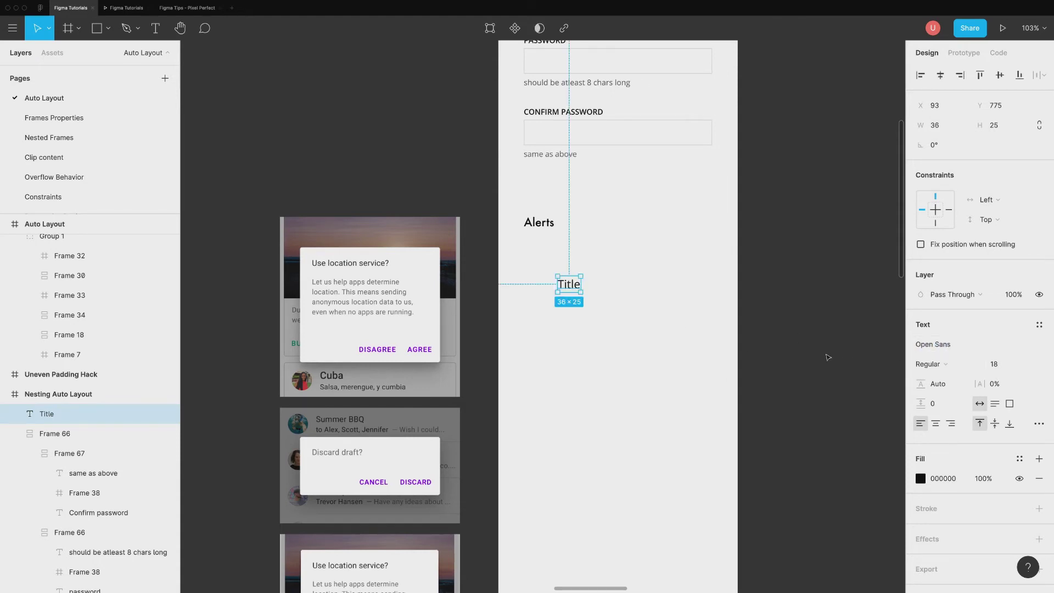
{"action": "left_click", "coordinate": [998, 364]}
{"action": "type", "text": "1"}
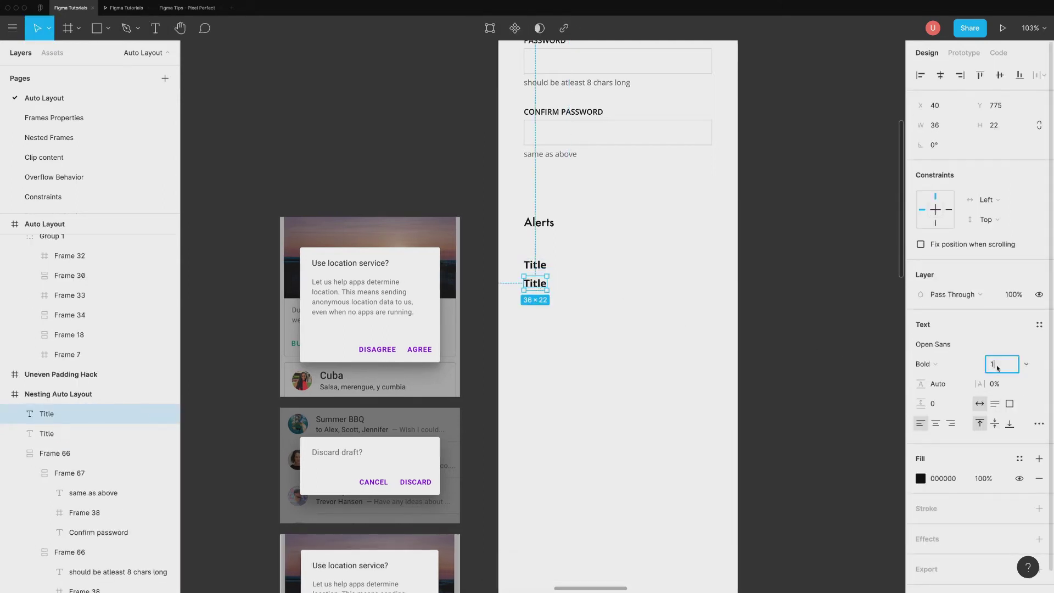
{"action": "key", "text": "Return"}
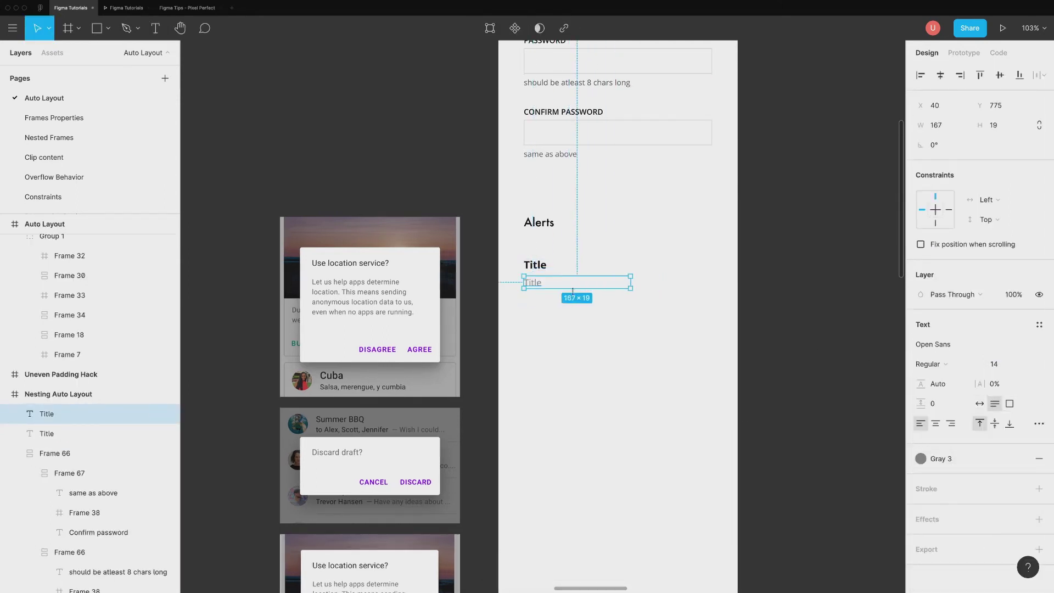
Fill a grey body text copy with lorem ipsum and auto-layout it with the Title.
{"action": "key", "text": "Escape"}
{"action": "key", "text": "ctrl+alt+p"}
{"action": "left_click", "coordinate": [531, 283]}
{"action": "left_click", "coordinate": [536, 265], "text": "shift"}
{"action": "key", "text": "shift+a"}
Create two green AGREE labels side by side in horizontal auto layout.
{"action": "type", "text": "Title"}
{"action": "key", "text": "Return"}
{"action": "type", "text": "AGREE"}
{"action": "key", "text": "ctrl+d"}
{"action": "key", "text": "shift+a"}
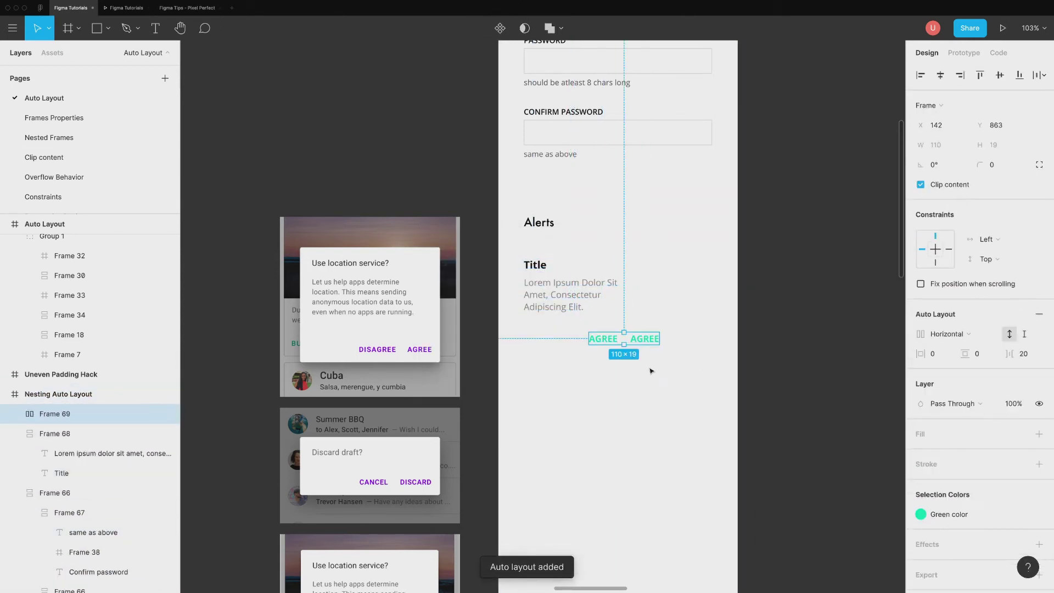
Wrap the text group and AGREE labels in vertical auto layout with 20 padding and 20 spacing.
{"action": "left_click", "coordinate": [651, 371]}
{"action": "left_click_drag", "start_coordinate": [679, 376], "coordinate": [535, 279]}
{"action": "left_click", "coordinate": [1035, 337]}
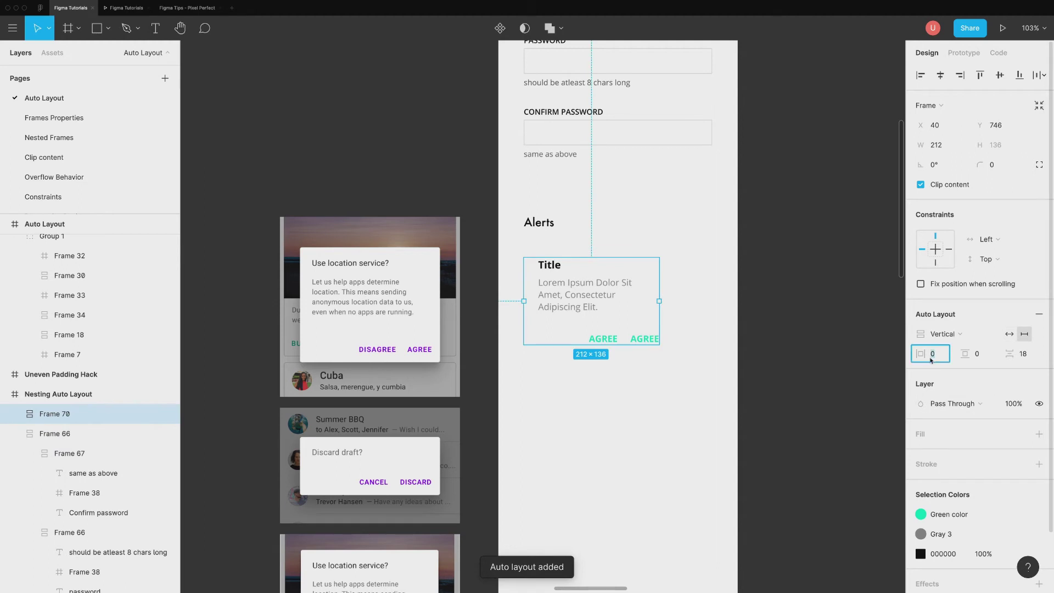
{"action": "type", "text": "20"}
{"action": "key", "text": "Return"}
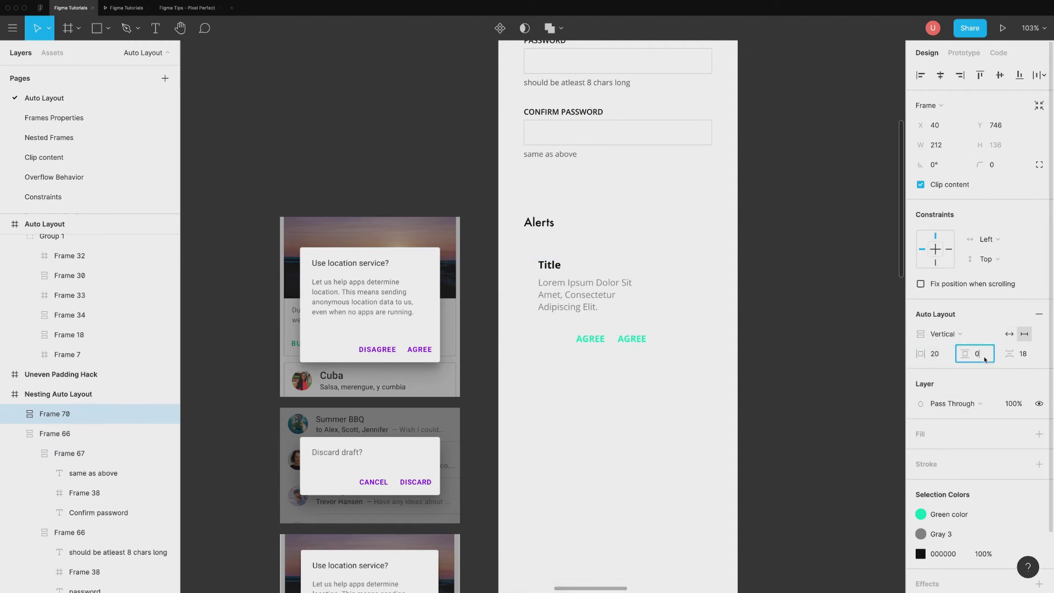
{"action": "left_click", "coordinate": [986, 360]}
{"action": "type", "text": "20"}
{"action": "key", "text": "Return"}
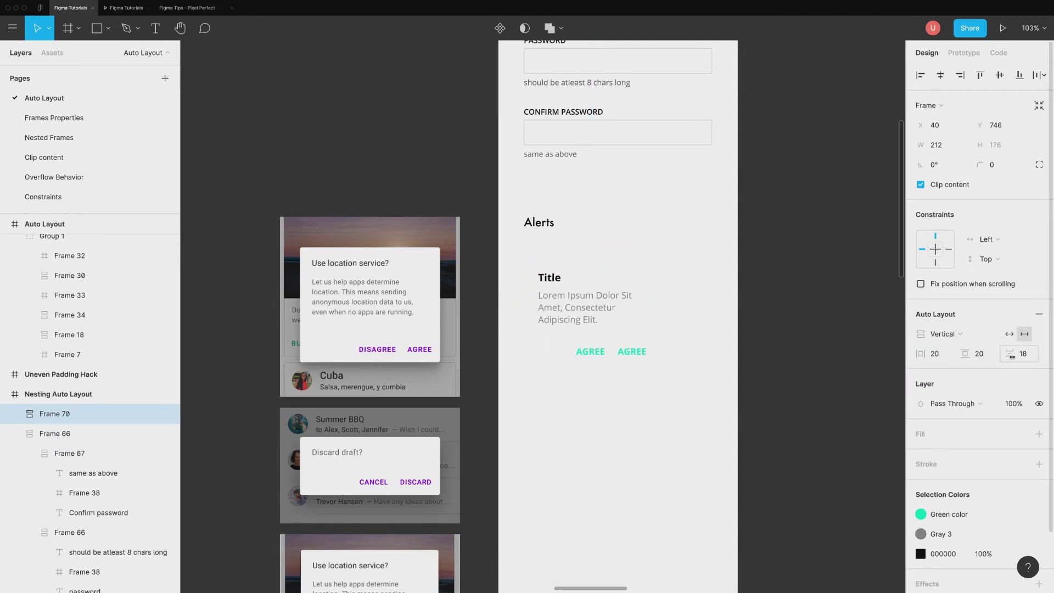
{"action": "left_click", "coordinate": [1024, 359]}
{"action": "type", "text": "20"}
{"action": "key", "text": "Return"}
Give the alert card a white fill and a drop shadow.
{"action": "left_click", "coordinate": [1039, 434]}
{"action": "scroll", "coordinate": [977, 439], "scroll_direction": "down", "scroll_amount": 3}
{"action": "left_click", "coordinate": [1039, 516]}
{"action": "left_click", "coordinate": [921, 536]}
{"action": "key", "text": "Escape"}
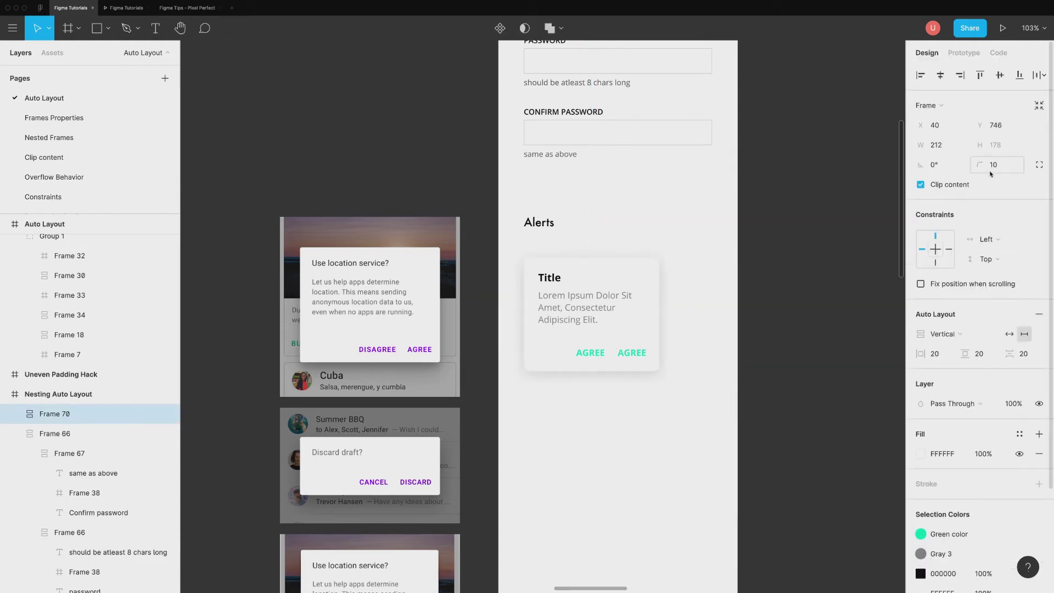
Set the alert card's item spacing to 30.
{"action": "double_click", "coordinate": [590, 352]}
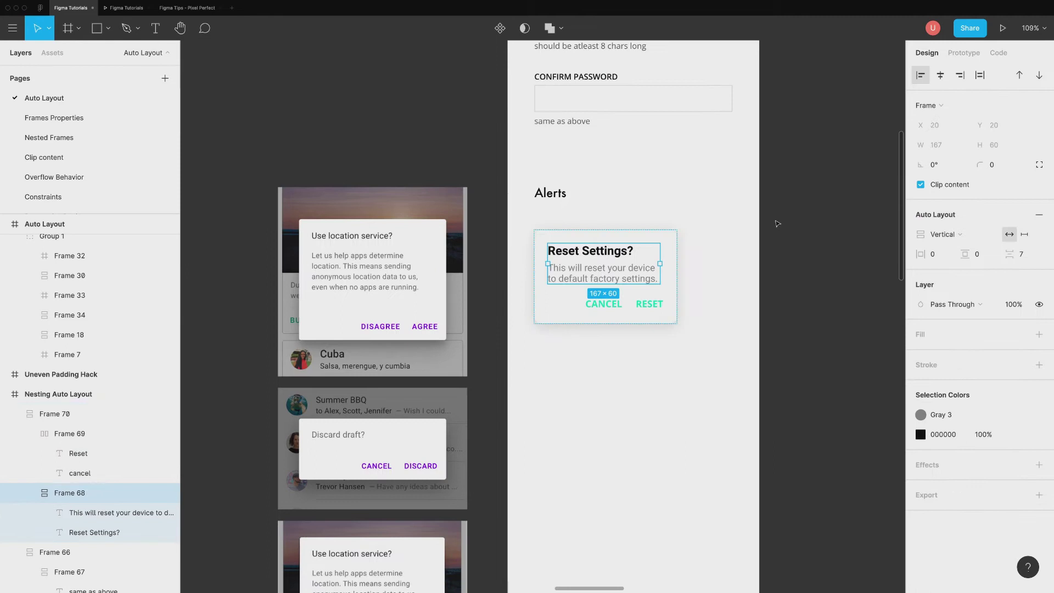
{"action": "key", "text": "Escape"}
{"action": "key", "text": "Escape"}
{"action": "left_click", "coordinate": [1023, 353]}
{"action": "type", "text": "30"}
{"action": "key", "text": "Return"}
{"action": "key", "text": "Escape"}
{"action": "left_click", "coordinate": [623, 311]}
Duplicate the alert card, hide its Reset Settings? title and retype the body as Discard draft?
{"action": "key", "text": "ctrl+d"}
{"action": "scroll", "coordinate": [630, 450], "scroll_direction": "down", "scroll_amount": 3}
{"action": "scroll", "coordinate": [629, 450], "scroll_direction": "down", "scroll_amount": 1}
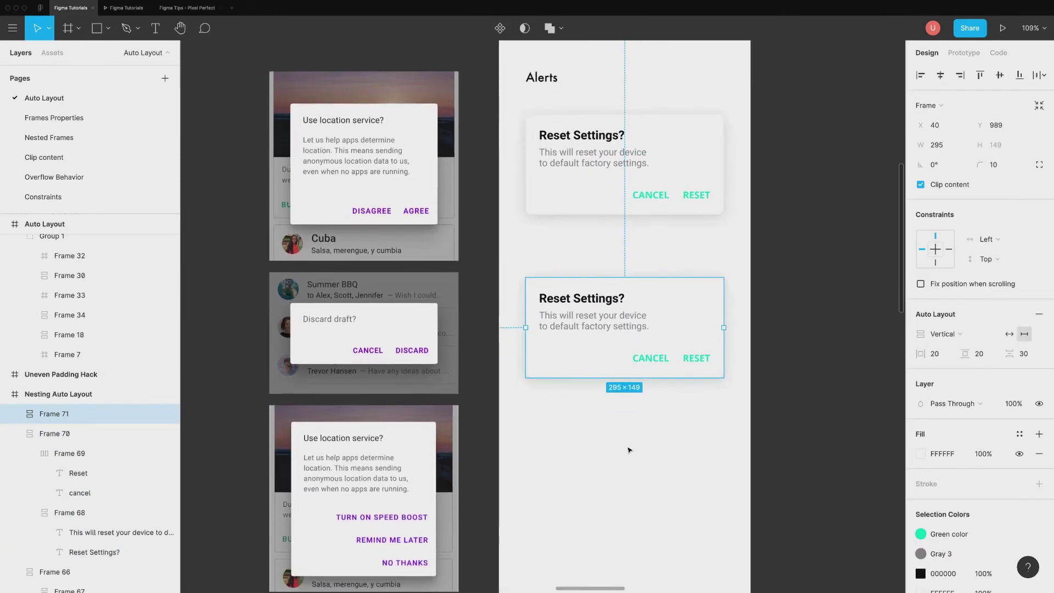
{"action": "left_click", "coordinate": [624, 441]}
{"action": "left_click", "coordinate": [588, 301], "text": "super"}
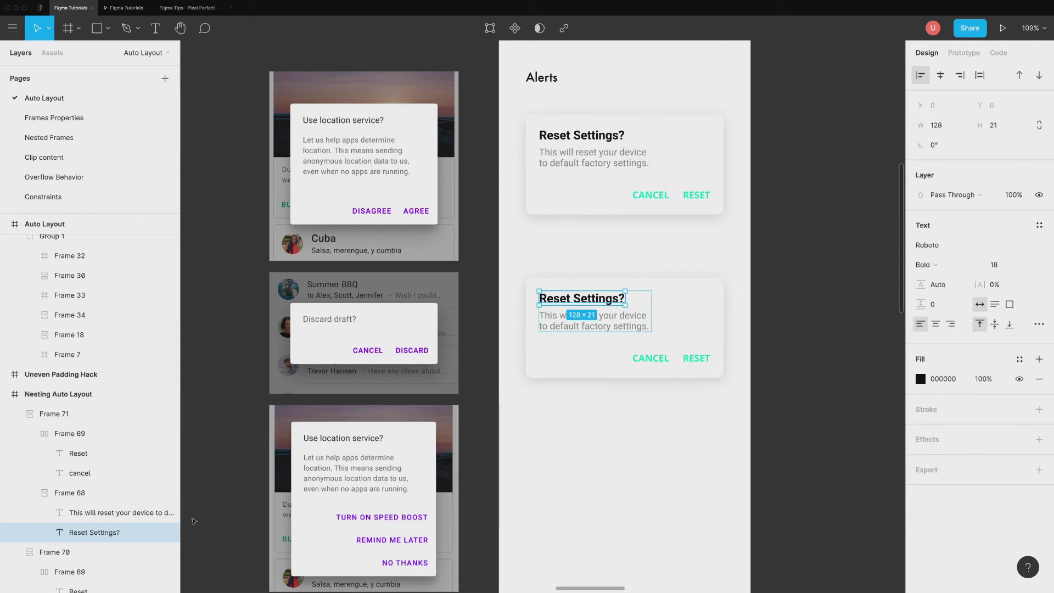
{"action": "left_click", "coordinate": [167, 532]}
{"action": "left_click", "coordinate": [571, 301]}
{"action": "double_click", "coordinate": [571, 301]}
{"action": "key", "text": "Return"}
{"action": "type", "text": "Discard draft?"}
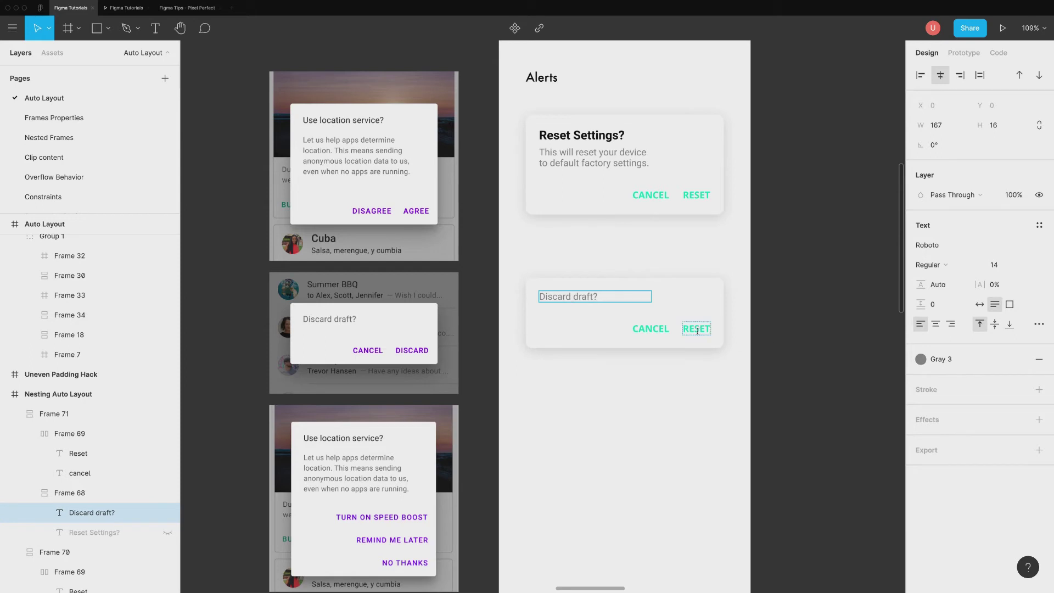
Rename the copy's RESET label to DISCARD and make another copy of the card.
{"action": "left_click", "coordinate": [697, 330]}
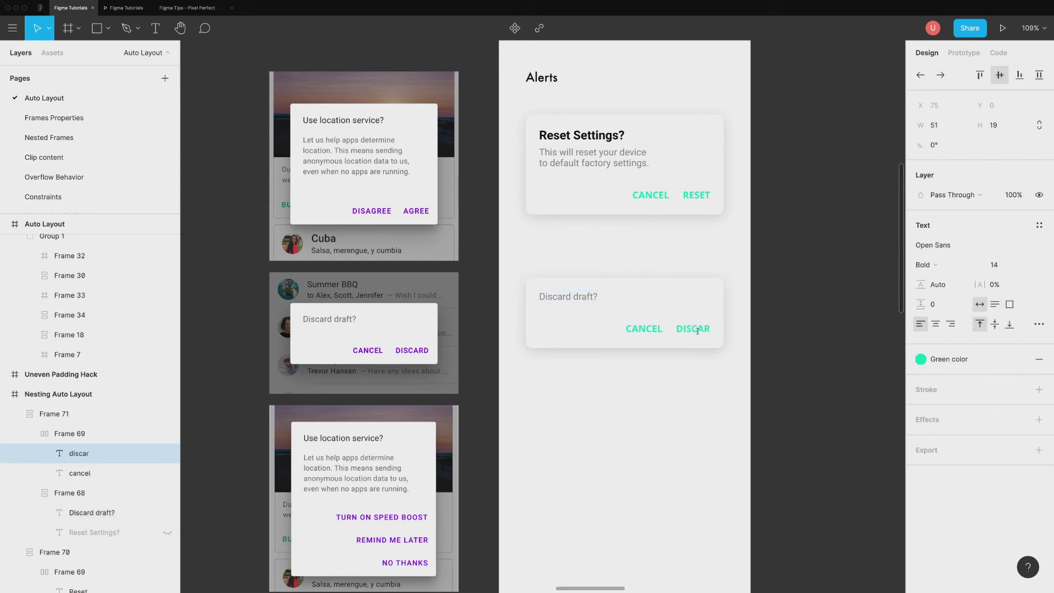
{"action": "left_click", "coordinate": [681, 365]}
{"action": "left_click_drag", "start_coordinate": [624, 138], "coordinate": [624, 439]}
{"action": "scroll", "coordinate": [619, 427], "scroll_direction": "down", "scroll_amount": 5}
Retitle the new copy Use Location Service? and select its RESET action label.
{"action": "double_click", "coordinate": [583, 273]}
{"action": "type", "text": "Use Location Service?"}
{"action": "double_click", "coordinate": [598, 294]}
{"action": "left_click", "coordinate": [661, 359]}
{"action": "double_click", "coordinate": [698, 331]}
Duplicate the RESET label and switch the action row's auto layout to Vertical.
{"action": "left_click", "coordinate": [700, 332]}
{"action": "key", "text": "ctrl+d"}
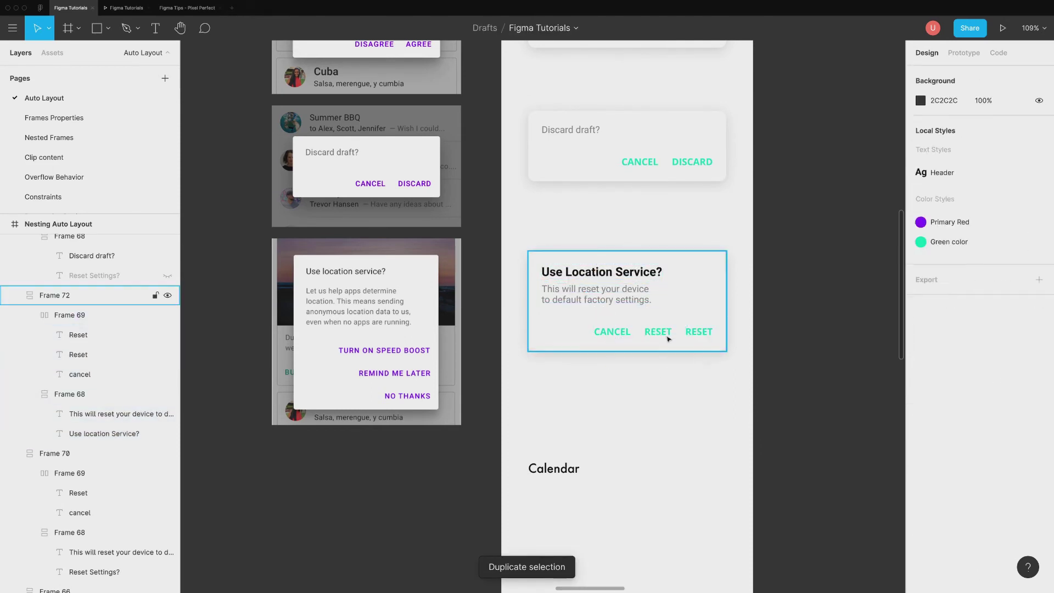
{"action": "left_click", "coordinate": [667, 331]}
{"action": "double_click", "coordinate": [668, 331]}
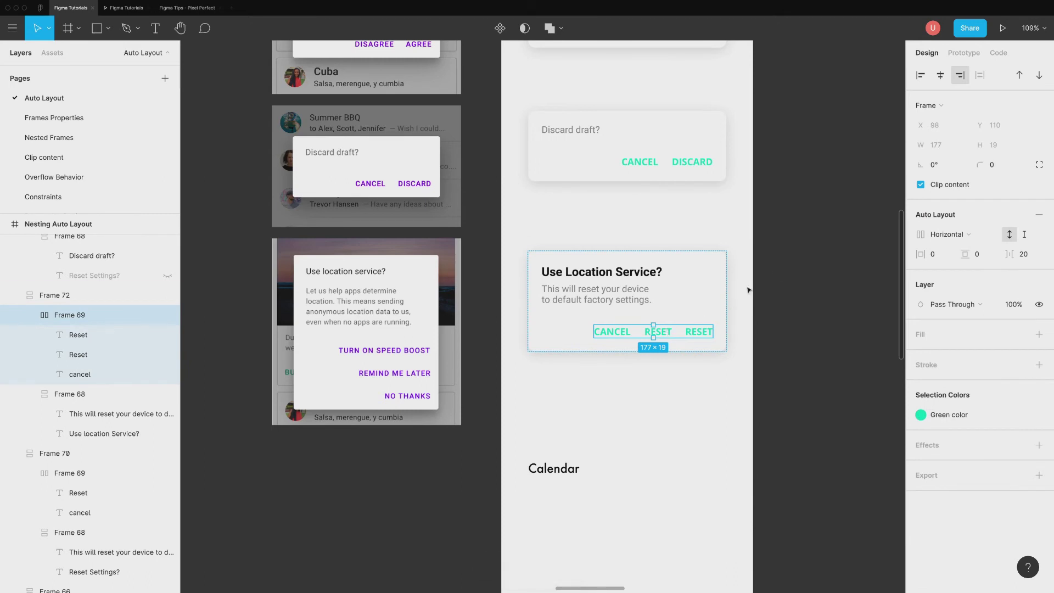
{"action": "left_click", "coordinate": [940, 237]}
{"action": "left_click", "coordinate": [942, 247]}
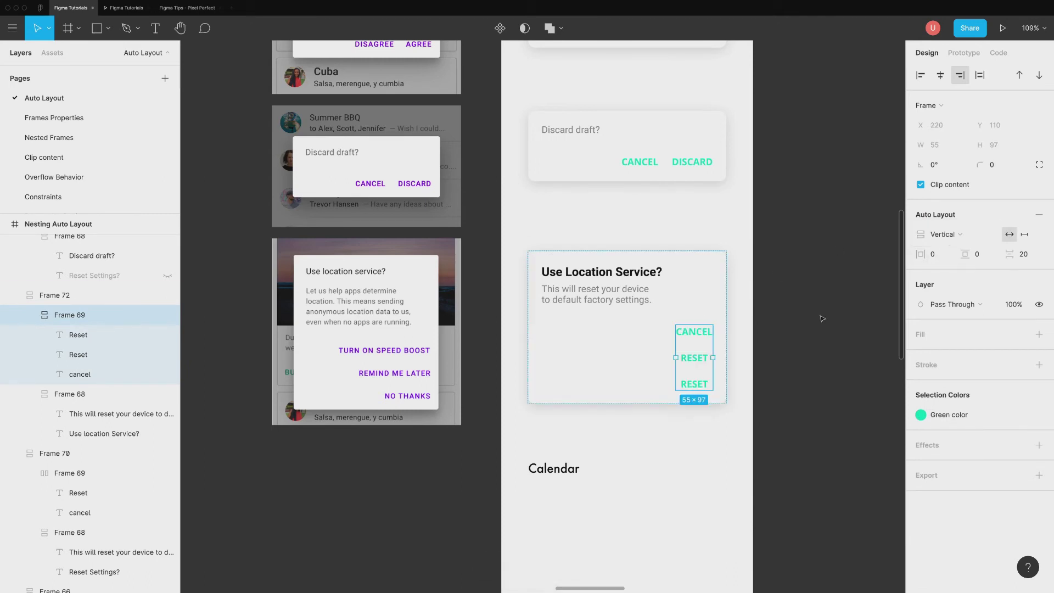
{"action": "left_click", "coordinate": [782, 355]}
Rename the three actions TURN ON SPEED BOOST, REMIND ME LATER and NO THANKS.
{"action": "left_click", "coordinate": [703, 332], "text": "super"}
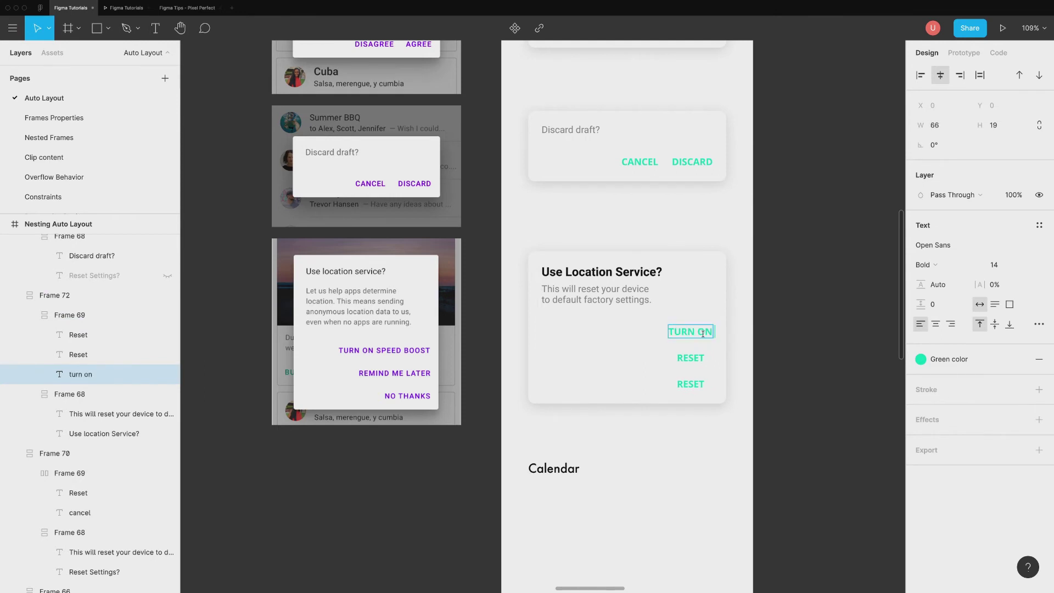
{"action": "type", "text": "turn on speed boost"}
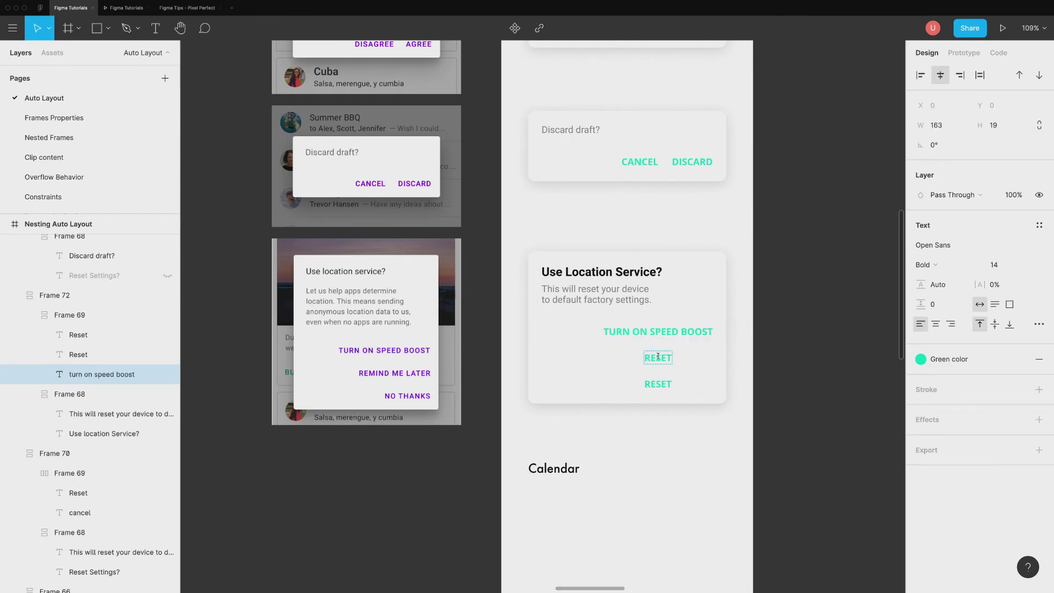
{"action": "left_click", "coordinate": [657, 357]}
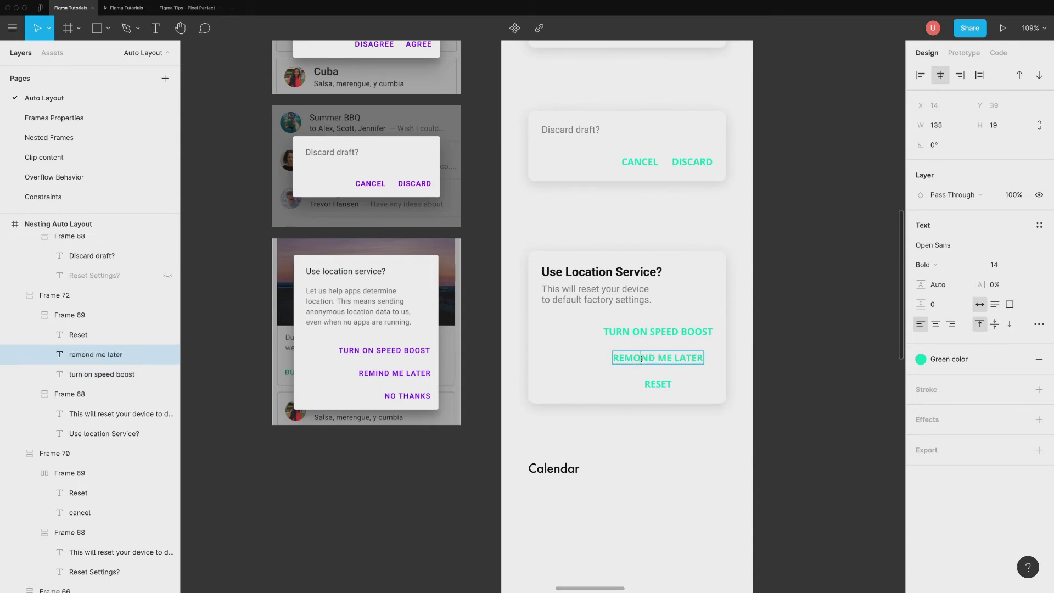
{"action": "key", "text": "BackSpace"}
{"action": "type", "text": "i"}
{"action": "left_click", "coordinate": [650, 383]}
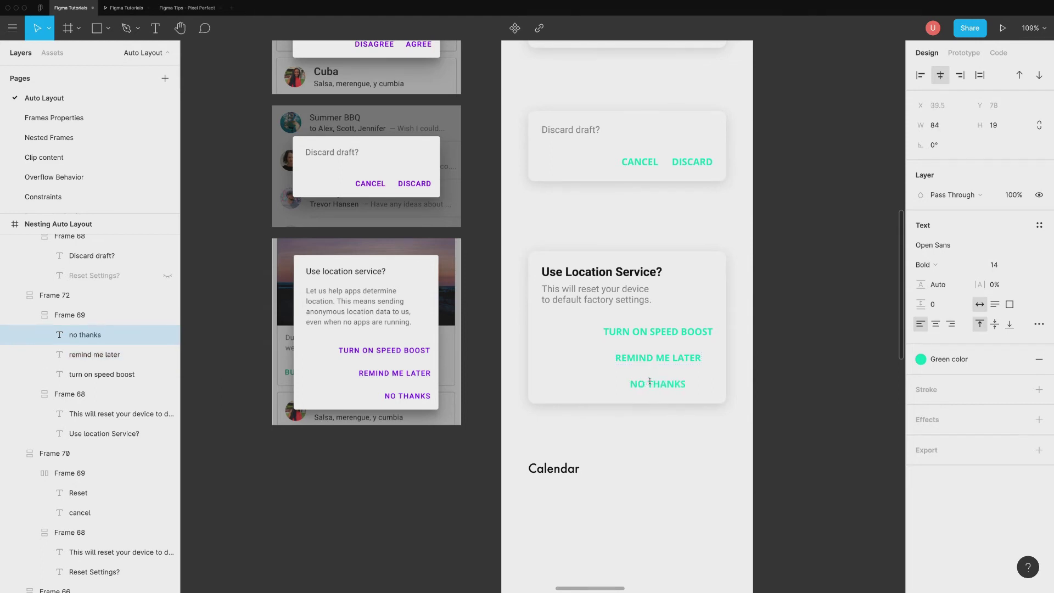
{"action": "key", "text": "Escape"}
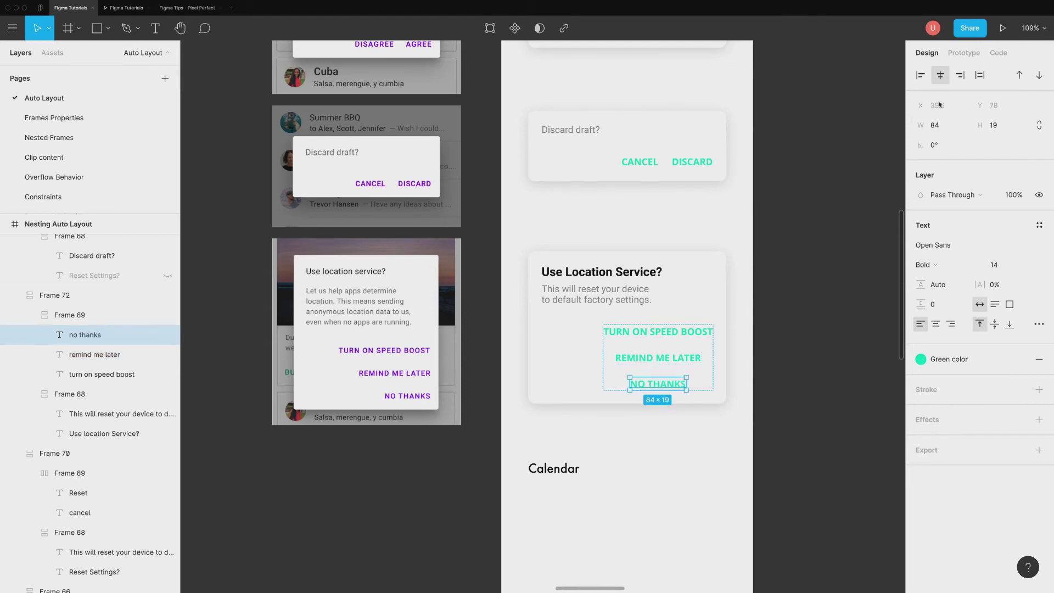
Right-align the NO THANKS and REMIND ME LATER labels.
{"action": "left_click", "coordinate": [960, 77]}
{"action": "left_click", "coordinate": [695, 358]}
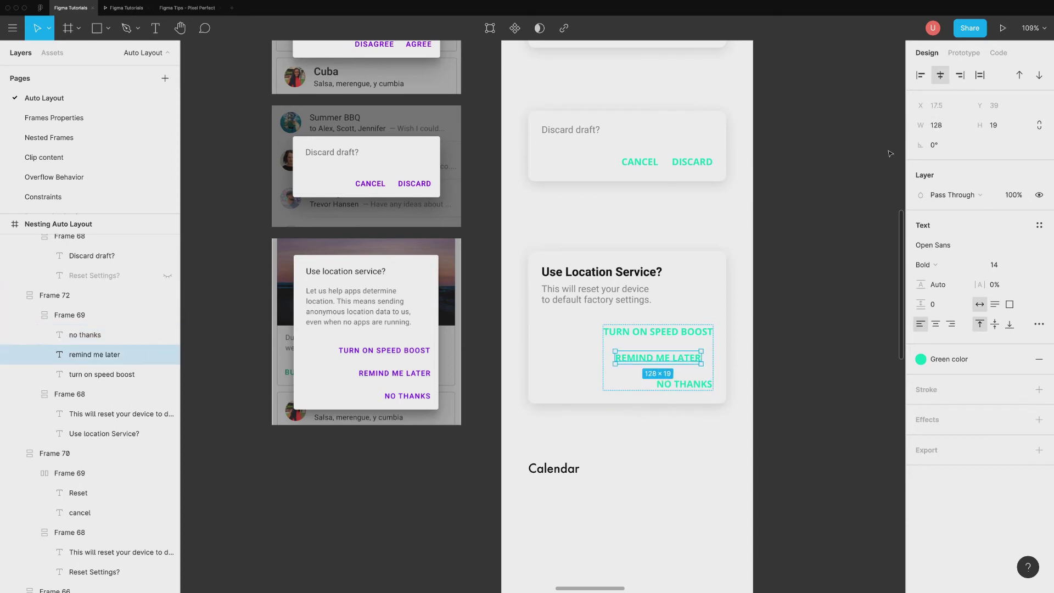
{"action": "left_click", "coordinate": [959, 77]}
{"action": "left_click", "coordinate": [753, 348]}
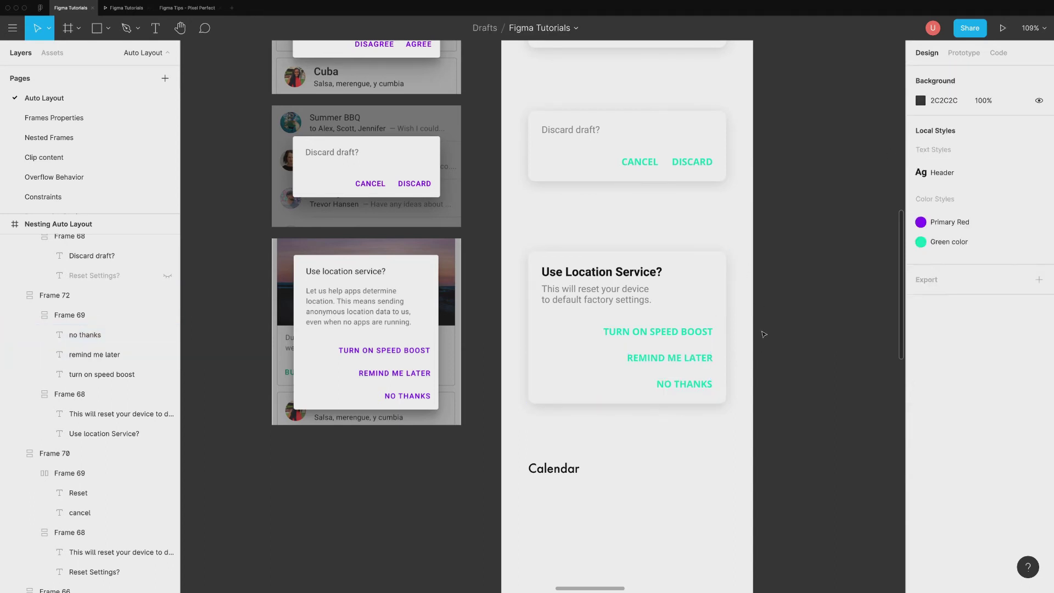
{"action": "key", "text": "t"}
{"action": "scroll", "coordinate": [449, 286], "scroll_direction": "up", "scroll_amount": 3}
Under the Calendar heading, place an A centred in a 35×35 frame.
{"action": "left_click", "coordinate": [424, 250]}
{"action": "type", "text": "A"}
{"action": "key", "text": "Escape"}
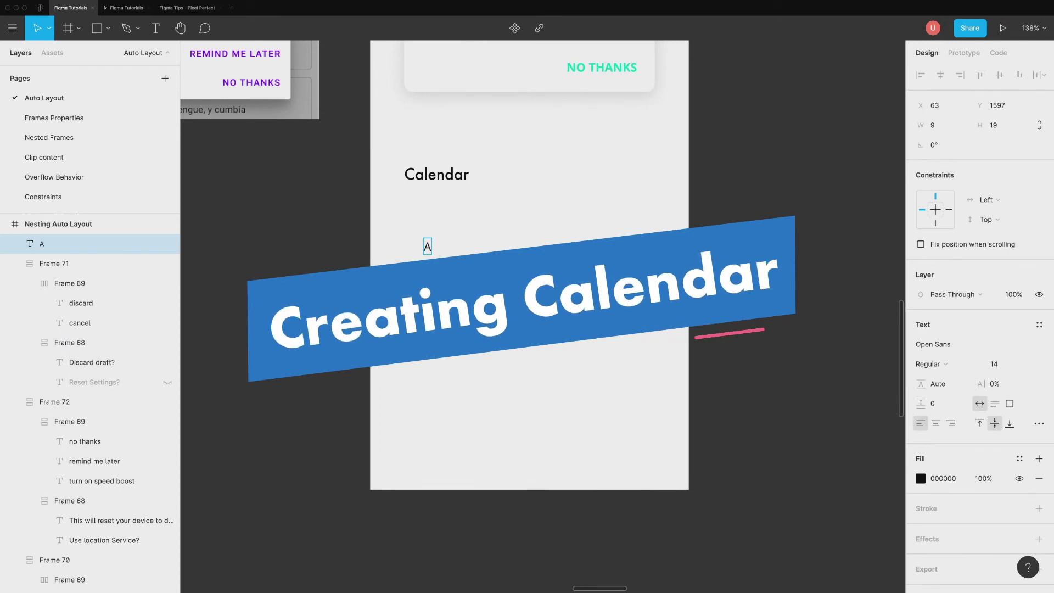
{"action": "key", "text": "f"}
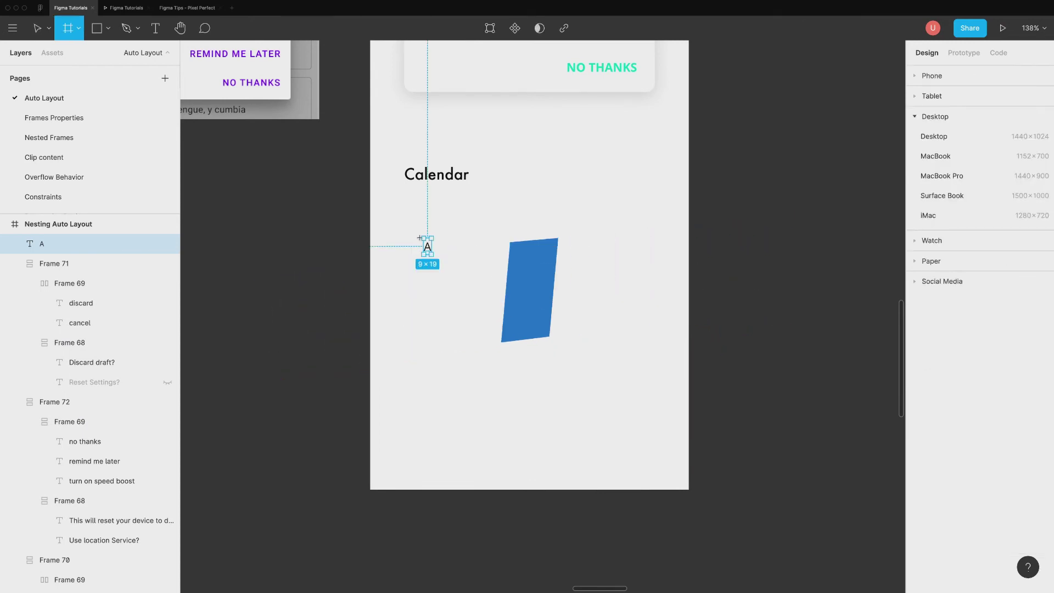
{"action": "left_click_drag", "start_coordinate": [418, 236], "coordinate": [444, 256]}
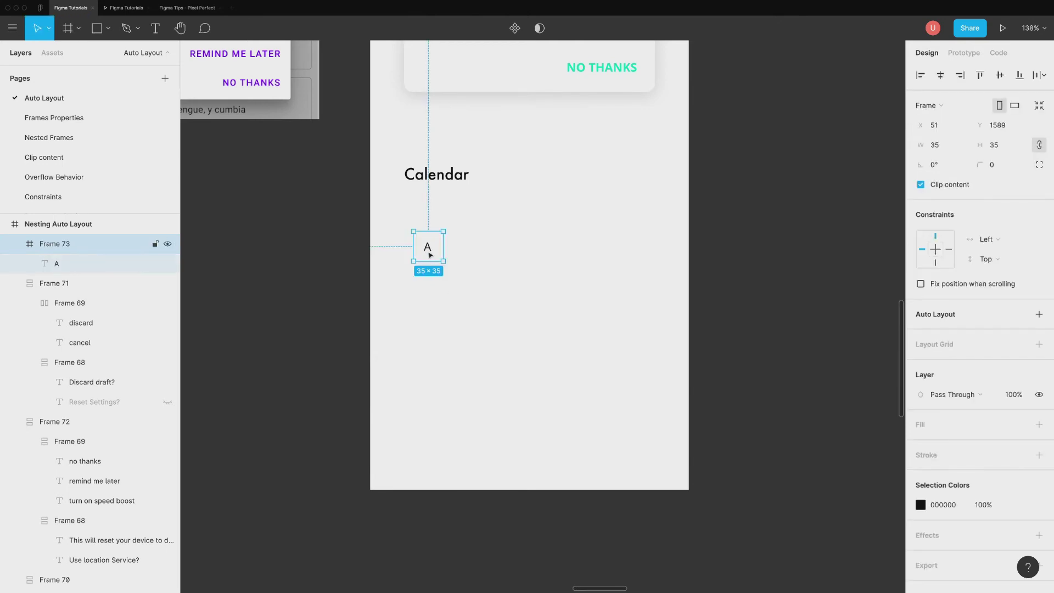
{"action": "left_click", "coordinate": [427, 246]}
{"action": "left_click", "coordinate": [935, 404]}
{"action": "left_click", "coordinate": [940, 209]}
{"action": "left_click", "coordinate": [938, 203]}
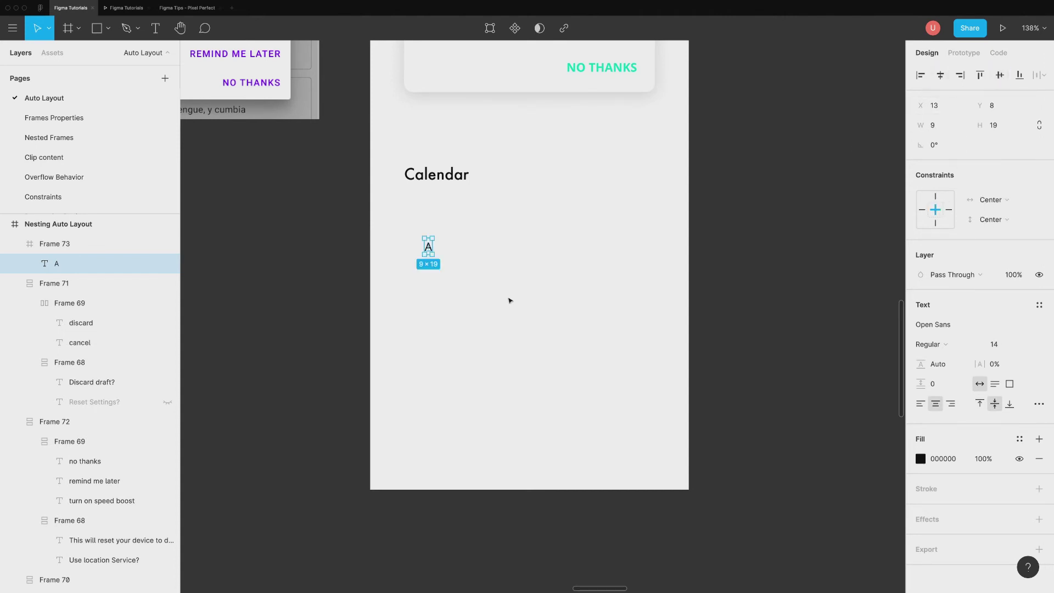
{"action": "left_click", "coordinate": [477, 298]}
Duplicate the A cell and group the copies into a horizontal auto-layout row.
{"action": "left_click", "coordinate": [415, 237]}
{"action": "key", "text": "ctrl+d"}
{"action": "left_click_drag", "start_coordinate": [437, 254], "coordinate": [467, 254]}
{"action": "left_click", "coordinate": [428, 246], "text": "shift"}
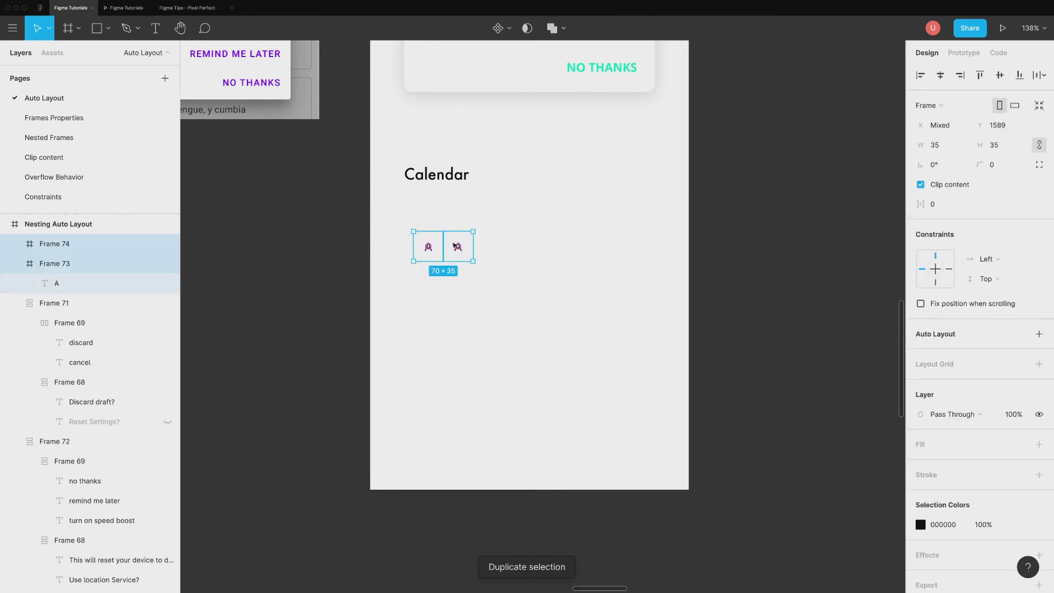
{"action": "left_click", "coordinate": [1038, 331]}
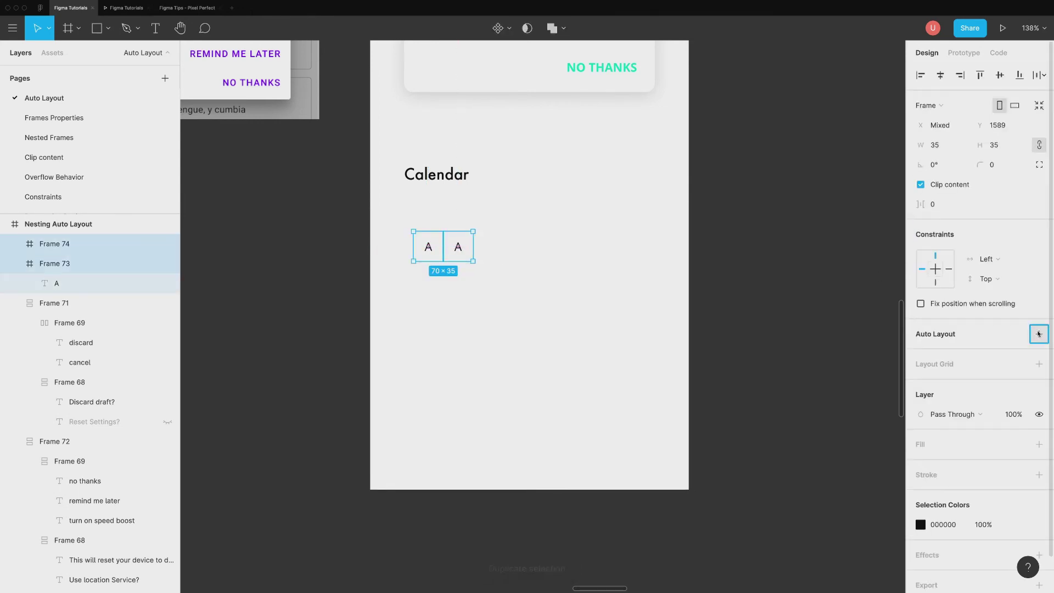
{"action": "left_click", "coordinate": [506, 318]}
{"action": "double_click", "coordinate": [459, 247]}
{"action": "key", "text": "ctrl+d"}
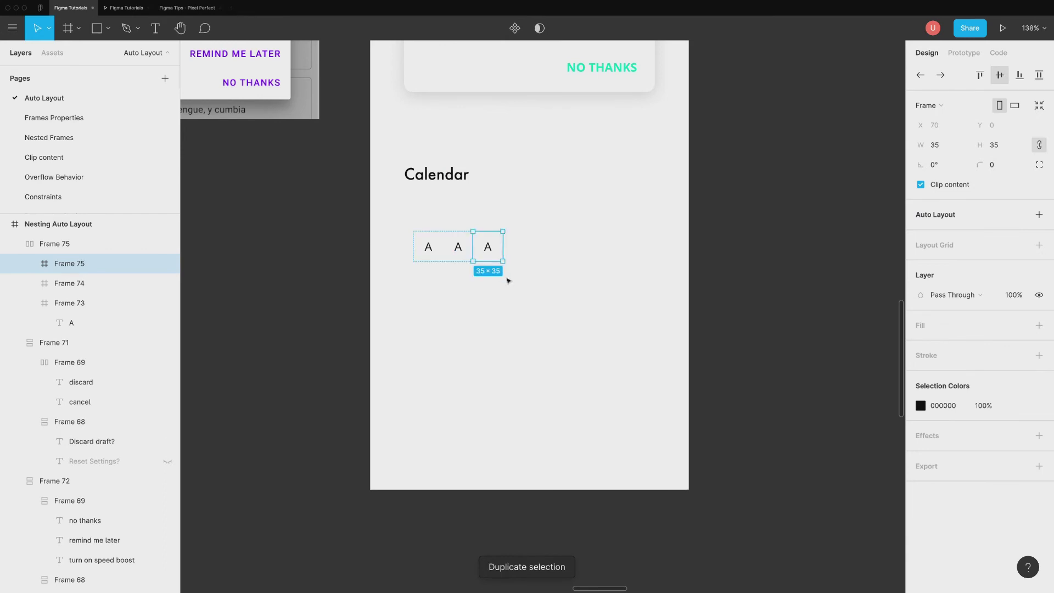
{"action": "key", "text": "ctrl+d"}
{"action": "key", "text": "ctrl+d"}
{"action": "key", "text": "ctrl+d"}
{"action": "key", "text": "ctrl+d"}
{"action": "left_click", "coordinate": [644, 290]}
Duplicate the row of A cells and stack the rows in a vertical auto layout.
{"action": "left_click", "coordinate": [464, 244]}
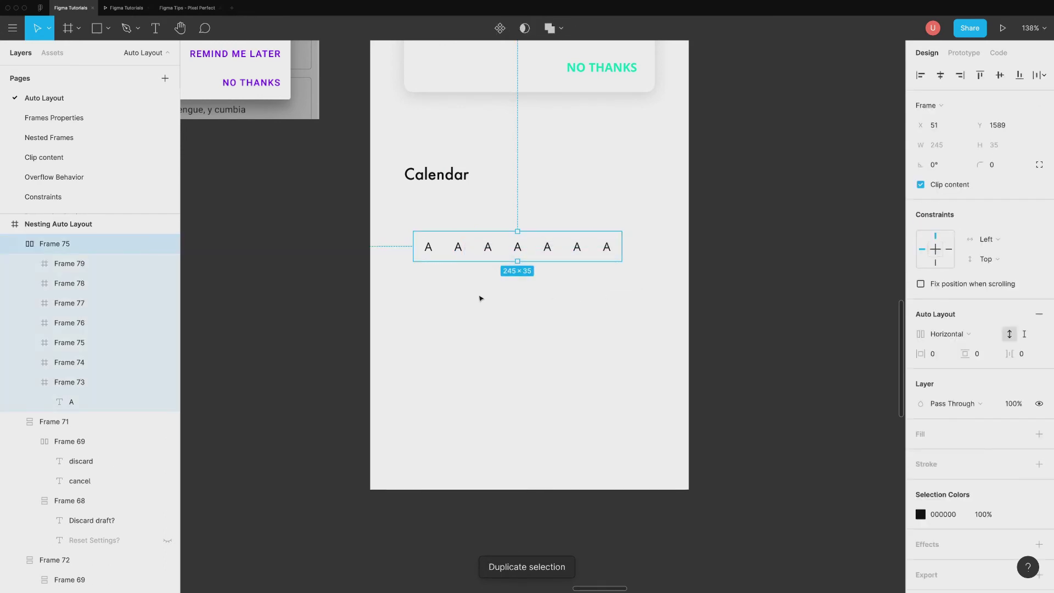
{"action": "key", "text": "shift+a"}
{"action": "left_click_drag", "start_coordinate": [500, 249], "coordinate": [497, 278]}
{"action": "left_click", "coordinate": [606, 246], "text": "shift"}
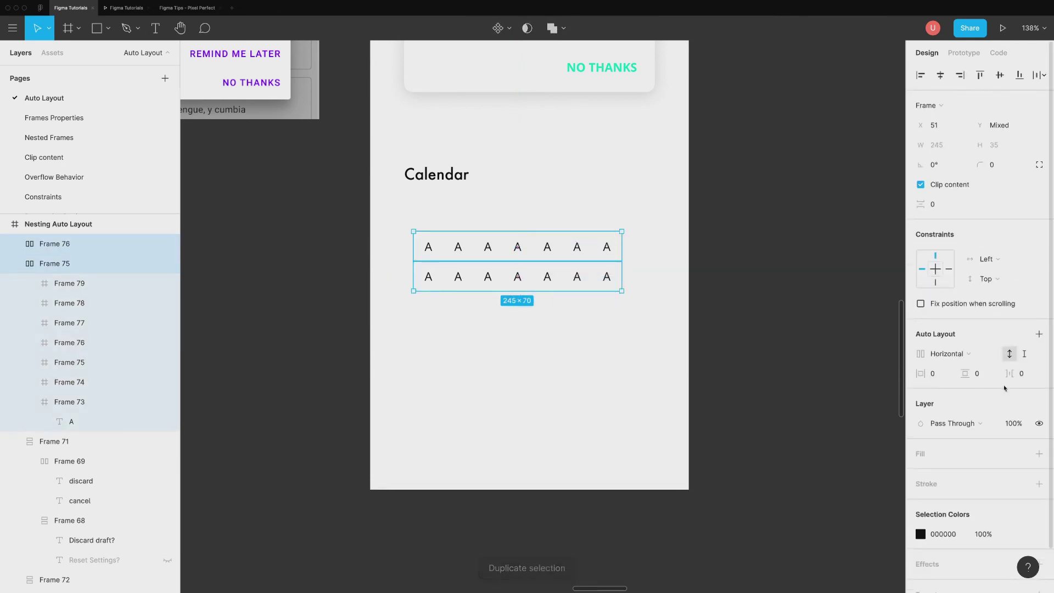
{"action": "left_click", "coordinate": [1032, 338]}
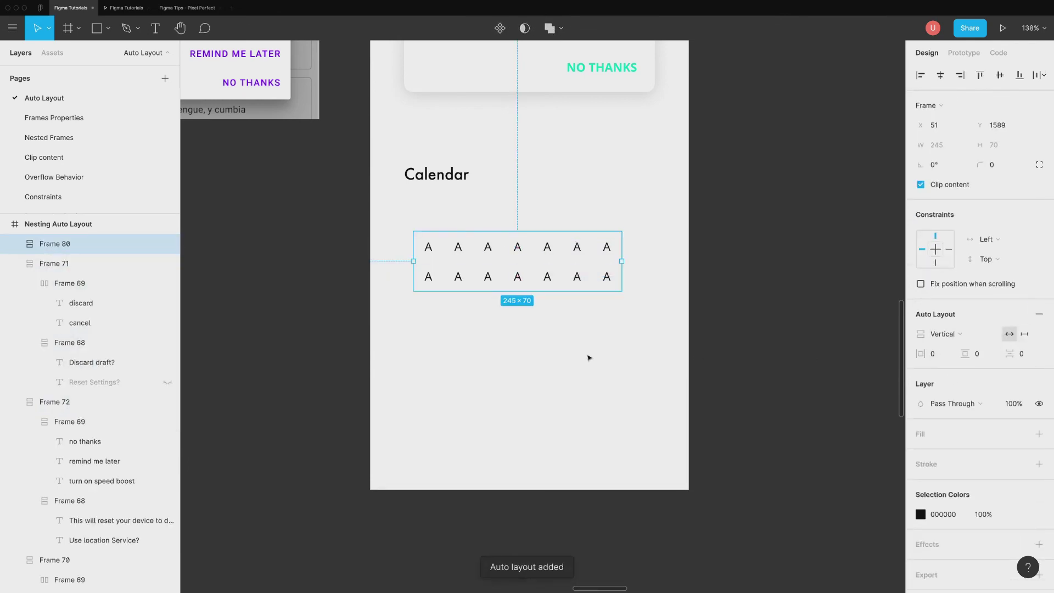
{"action": "double_click", "coordinate": [584, 287]}
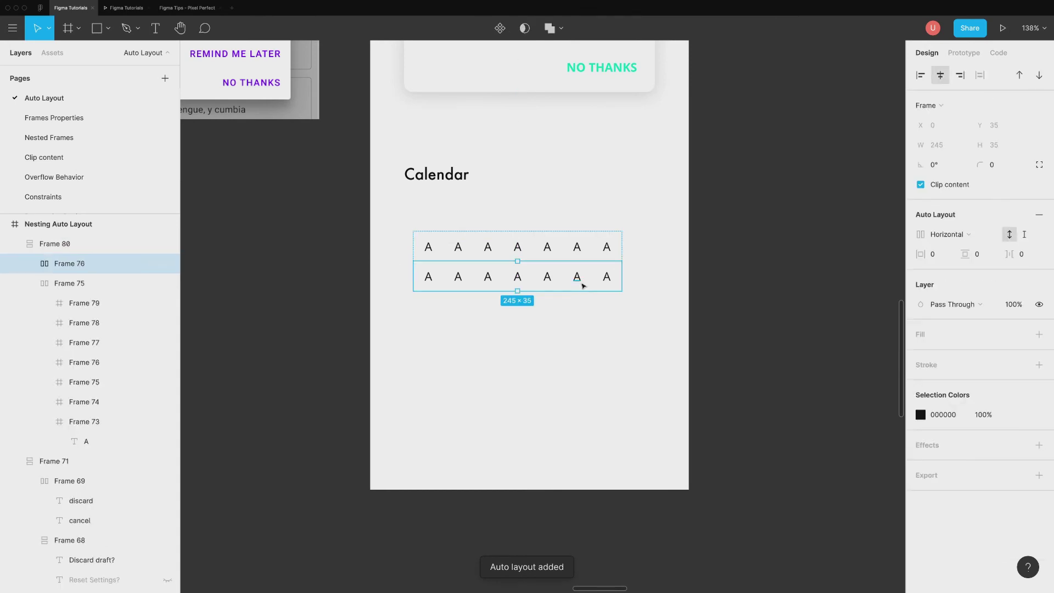
{"action": "key", "text": "ctrl+d"}
{"action": "key", "text": "ctrl+d"}
{"action": "key", "text": "ctrl+d"}
{"action": "key", "text": "ctrl+d"}
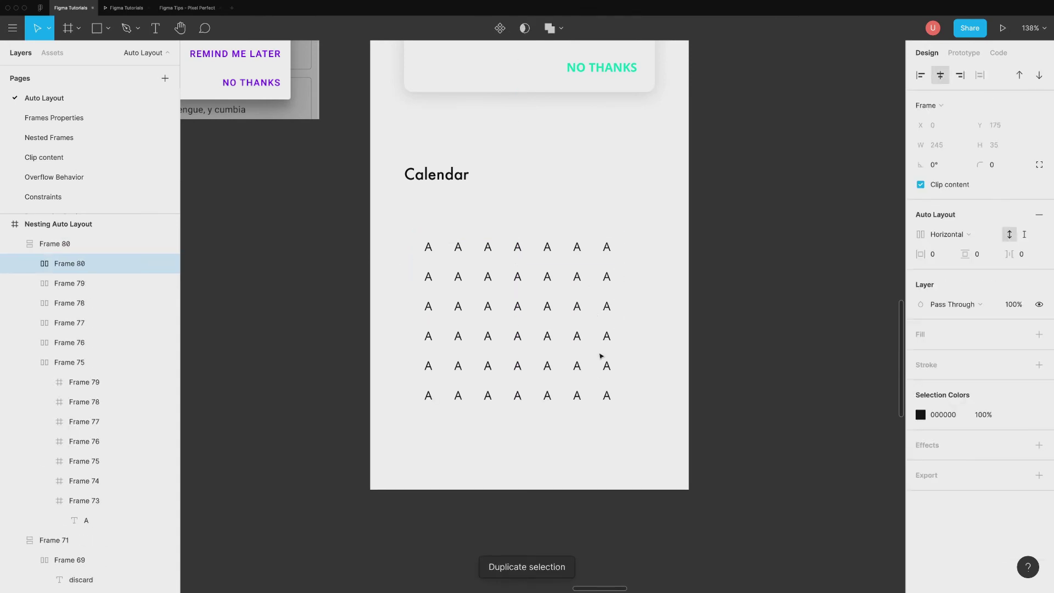
{"action": "left_click", "coordinate": [604, 433]}
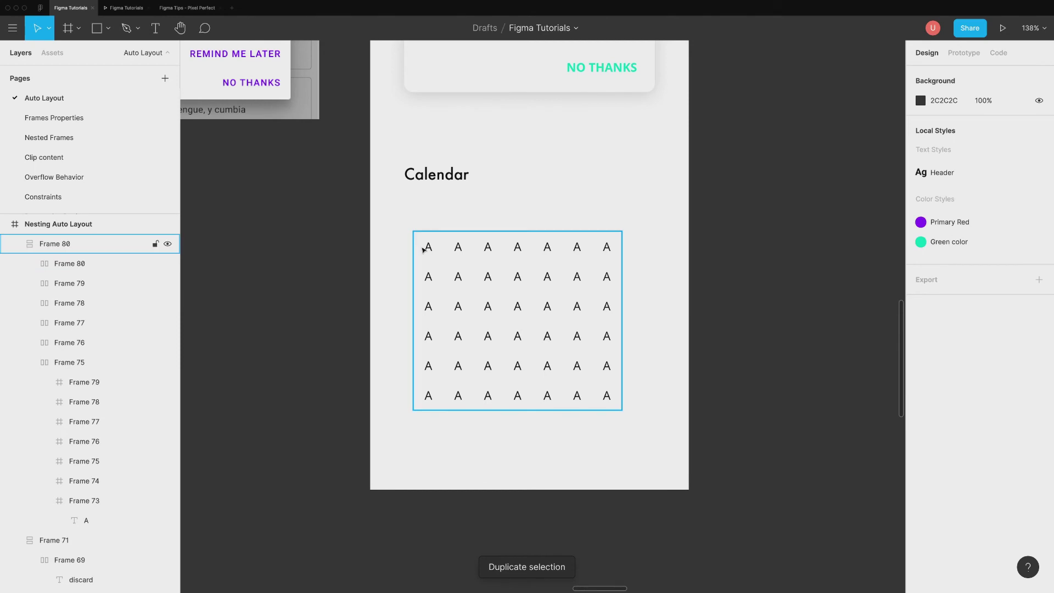
Replace the A letters with weekday initials M, T… and the dates 29, 30, 1 onward.
{"action": "left_click", "coordinate": [426, 248]}
{"action": "double_click", "coordinate": [426, 248]}
{"action": "double_click", "coordinate": [427, 248]}
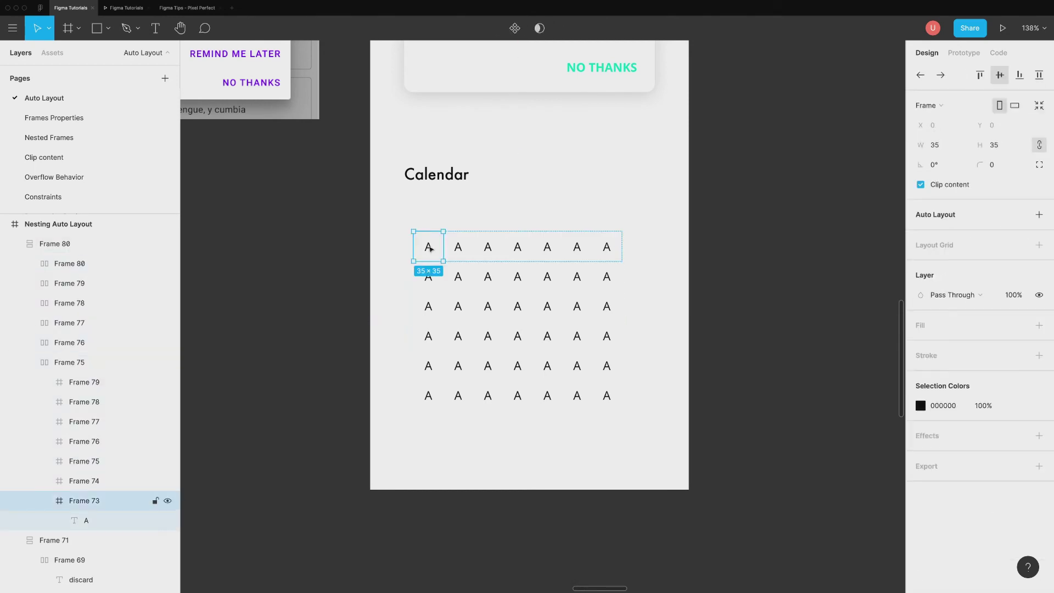
{"action": "double_click", "coordinate": [430, 249]}
{"action": "key", "text": "Return"}
{"action": "type", "text": "M"}
{"action": "key", "text": "Tab"}
{"action": "type", "text": "T"}
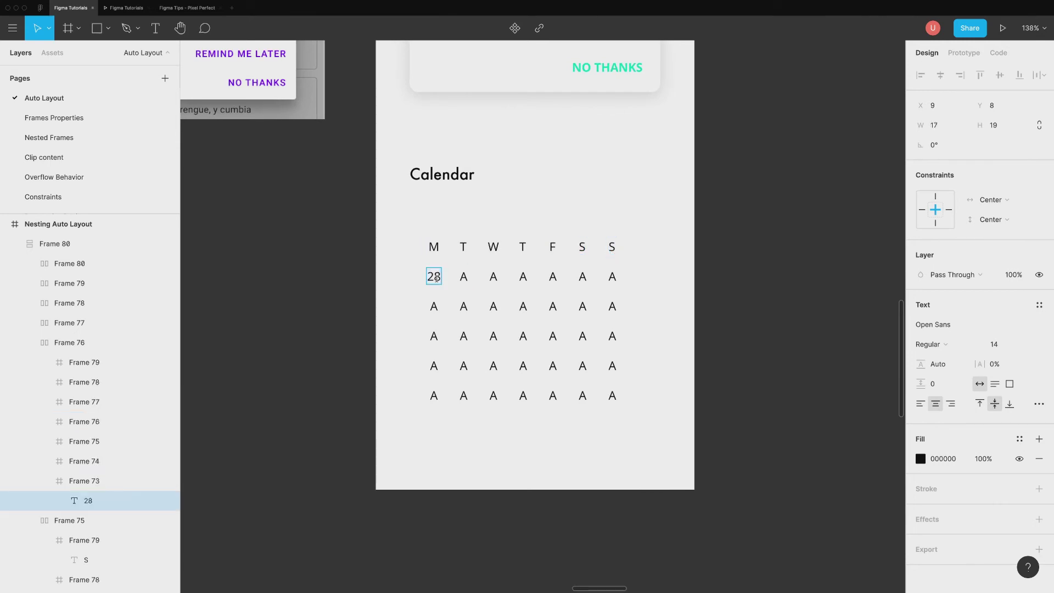
{"action": "type", "text": "29\t30\t1\t2\t3\t4\t5\t6\t7\t8\t9\t10\t11\t12\t13\t14\t15\t16\t17\t18\t19\t20\t21\t22\t23\t24\t25\t26\t27\t28\t29\t30\t31\t1"}
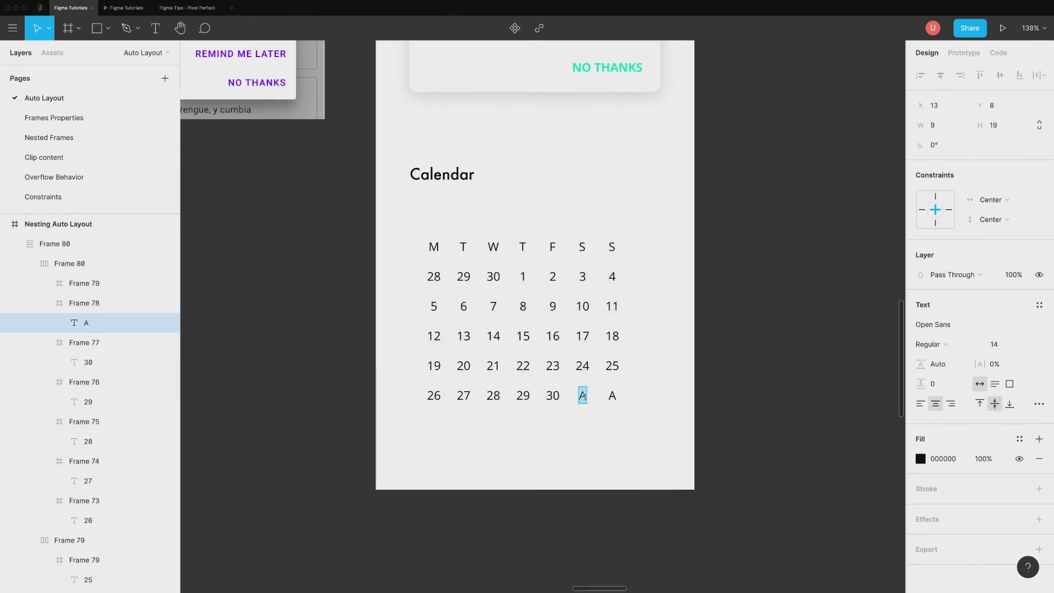
Make the out-of-month dates 28–30 and the trailing 1 light grey.
{"action": "left_click", "coordinate": [447, 287]}
{"action": "double_click", "coordinate": [437, 279]}
{"action": "double_click", "coordinate": [437, 279]}
{"action": "left_click", "coordinate": [463, 277], "text": "shift"}
{"action": "left_click", "coordinate": [493, 276], "text": "shift"}
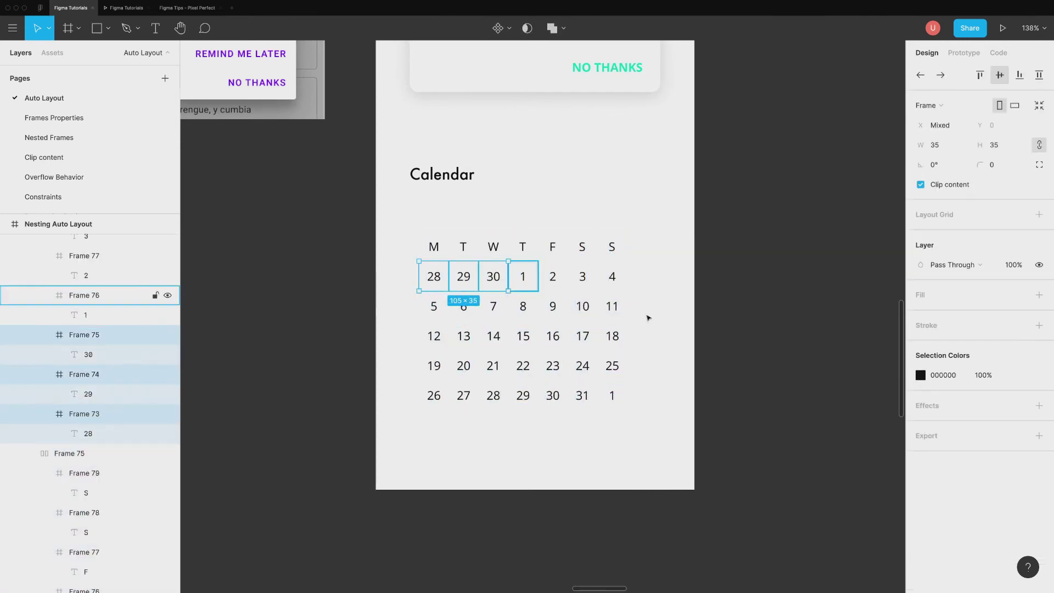
{"action": "left_click", "coordinate": [921, 375]}
{"action": "left_click", "coordinate": [891, 534]}
{"action": "double_click", "coordinate": [612, 395]}
{"action": "left_click", "coordinate": [921, 405]}
{"action": "left_click", "coordinate": [891, 533]}
{"action": "left_click", "coordinate": [626, 447]}
Round the day 8 cell with corner radius 60 and apply the Green color style.
{"action": "double_click", "coordinate": [527, 308]}
{"action": "double_click", "coordinate": [524, 307]}
{"action": "left_click", "coordinate": [1009, 165]}
{"action": "type", "text": "60"}
{"action": "key", "text": "Return"}
{"action": "left_click", "coordinate": [1019, 325]}
{"action": "left_click", "coordinate": [944, 351]}
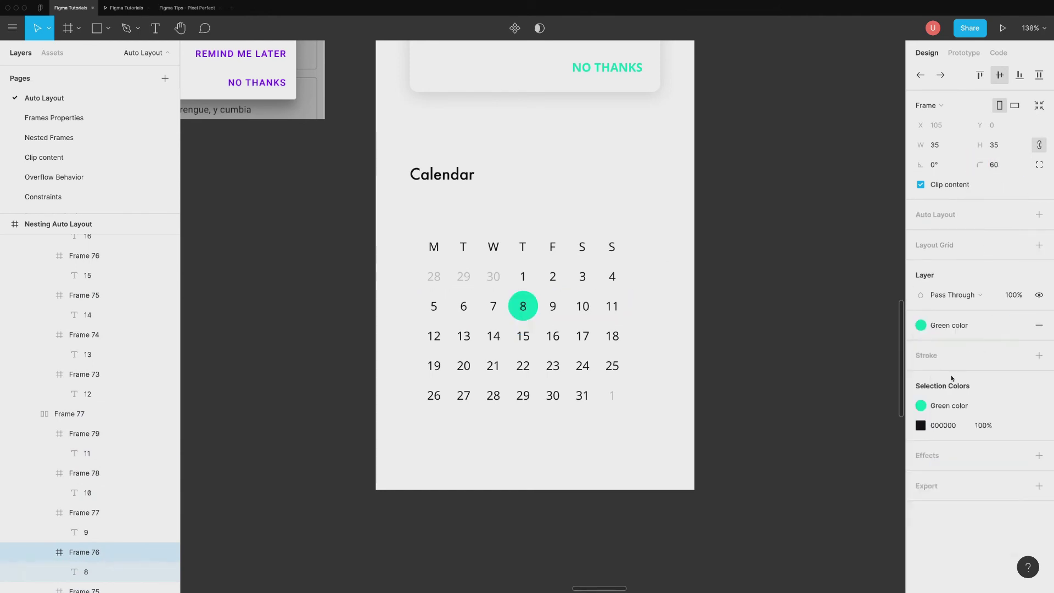
Make the 8 text white (FFFFFF).
{"action": "double_click", "coordinate": [523, 307]}
{"action": "left_click", "coordinate": [921, 458]}
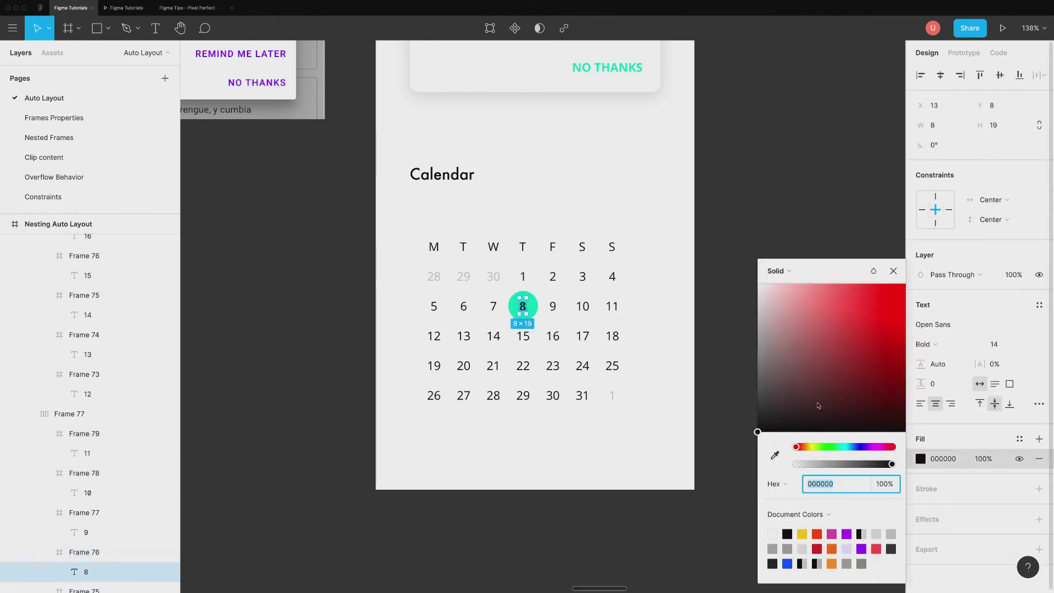
{"action": "type", "text": "FFFFFF"}
{"action": "key", "text": "Return"}
{"action": "left_click", "coordinate": [730, 359]}
Give the calendar grid 20/20 padding and a white fill.
{"action": "left_click", "coordinate": [619, 346]}
{"action": "left_click", "coordinate": [933, 353]}
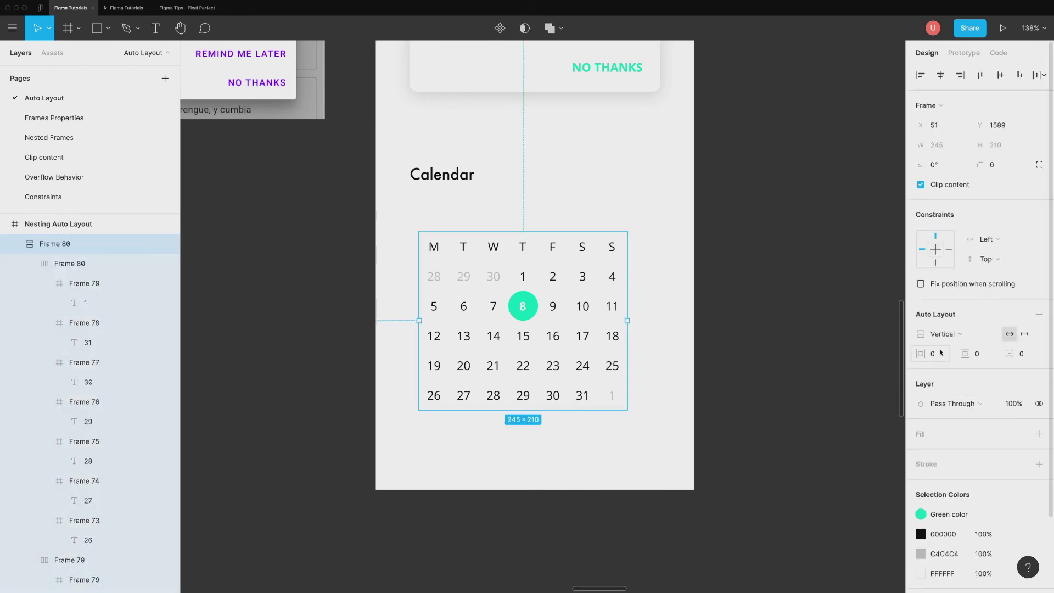
{"action": "type", "text": "20"}
{"action": "key", "text": "Tab"}
{"action": "type", "text": "20"}
{"action": "key", "text": "Return"}
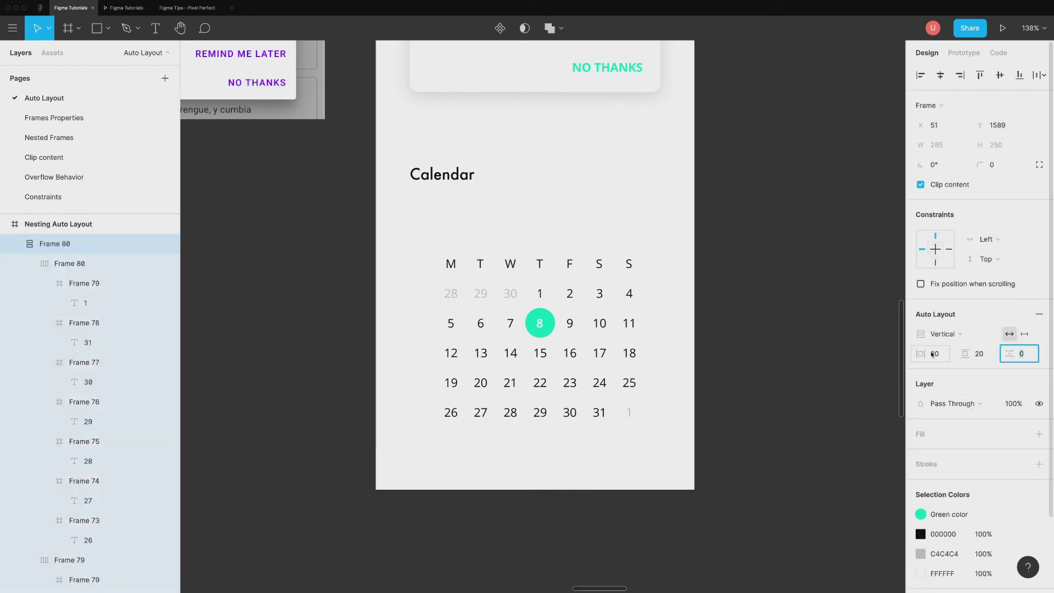
{"action": "left_click", "coordinate": [1039, 434]}
Add a drop shadow to the calendar with blur 25 and 15% opacity.
{"action": "scroll", "coordinate": [1013, 523], "scroll_direction": "down", "scroll_amount": 3}
{"action": "left_click", "coordinate": [1039, 516]}
{"action": "left_click", "coordinate": [920, 536]}
{"action": "left_click", "coordinate": [876, 530]}
{"action": "type", "text": "25"}
{"action": "left_click", "coordinate": [832, 569]}
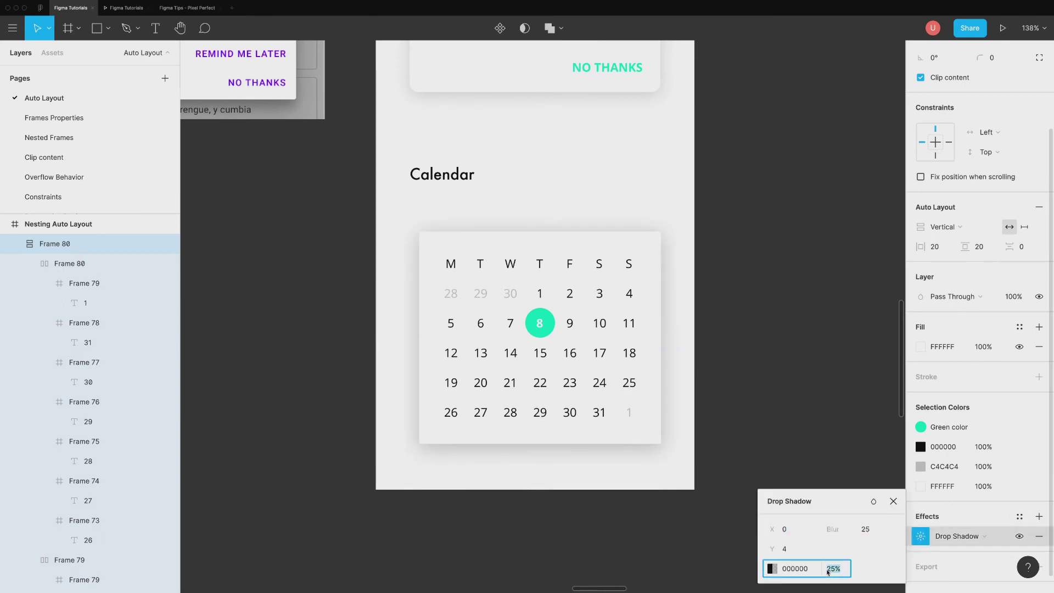
{"action": "type", "text": "15"}
{"action": "key", "text": "Return"}
Round the calendar card's corners to 10.
{"action": "left_click", "coordinate": [996, 59]}
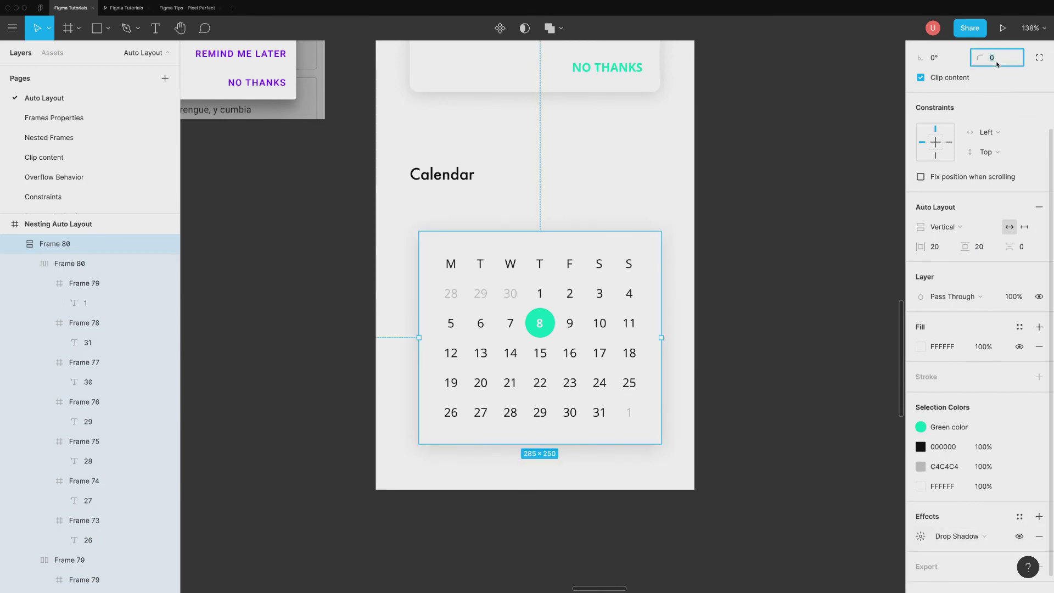
{"action": "type", "text": "10"}
{"action": "key", "text": "Return"}
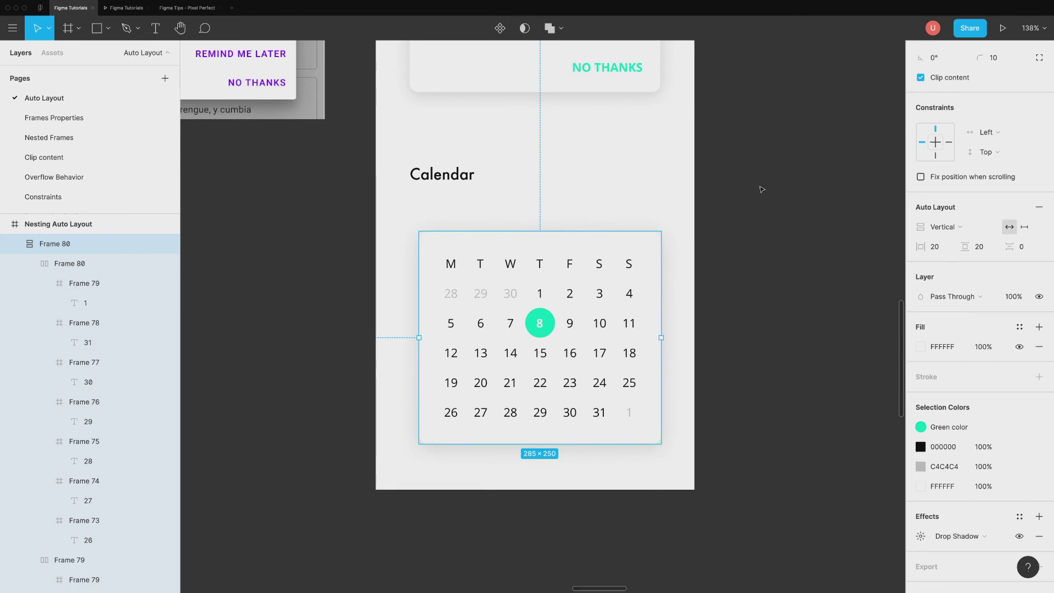
{"action": "left_click", "coordinate": [758, 190]}
{"action": "left_click", "coordinate": [574, 294]}
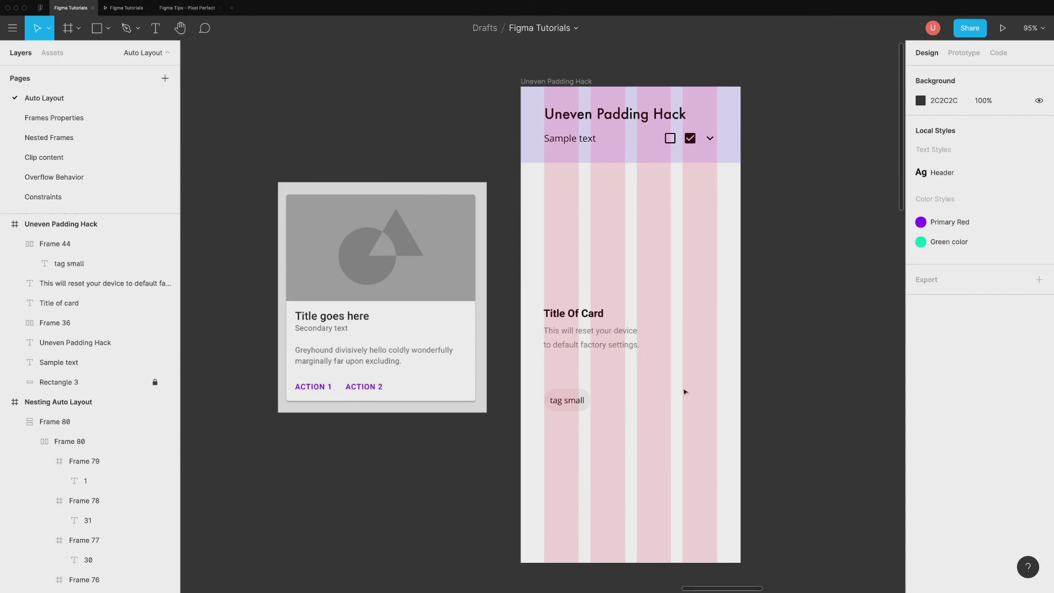
Wrap the title and body in a vertical auto layout and add a size-14 'Time slots' heading below.
{"action": "left_click_drag", "start_coordinate": [667, 293], "coordinate": [580, 347]}
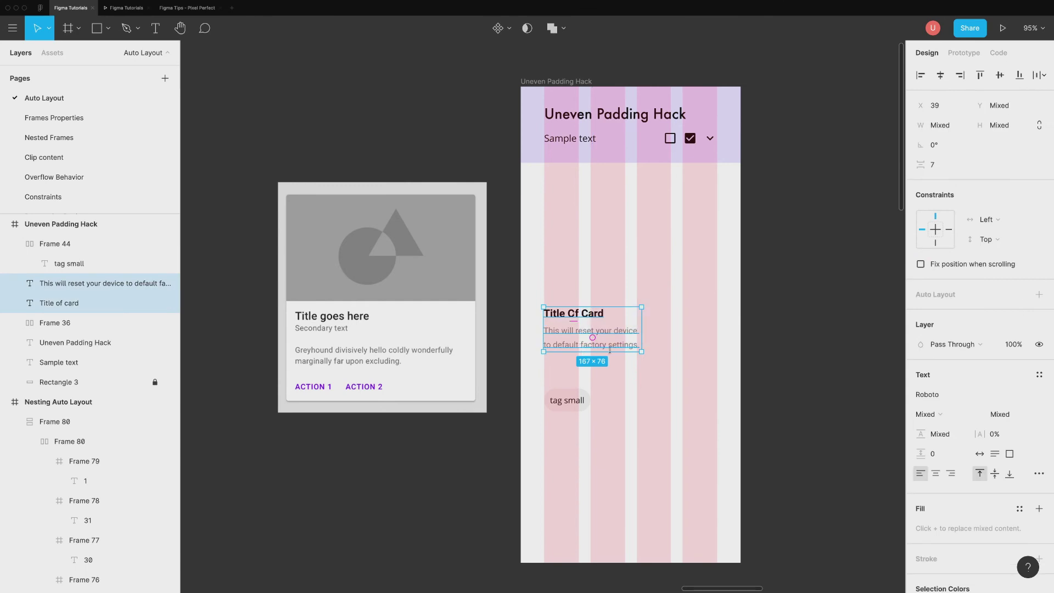
{"action": "key", "text": "shift+a"}
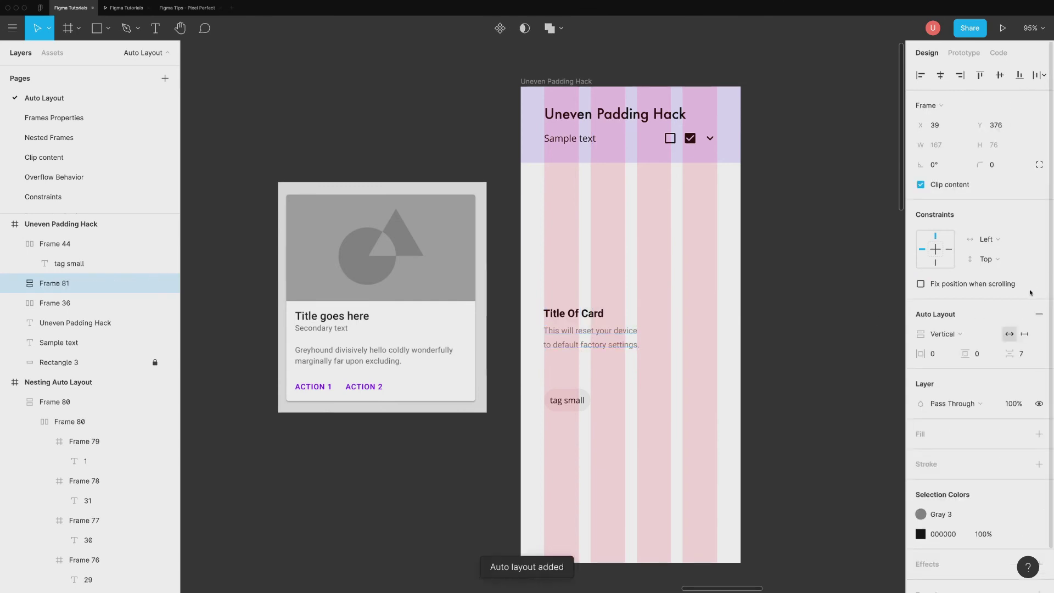
{"action": "left_click", "coordinate": [619, 374]}
{"action": "double_click", "coordinate": [573, 313]}
{"action": "key", "text": "ctrl+d"}
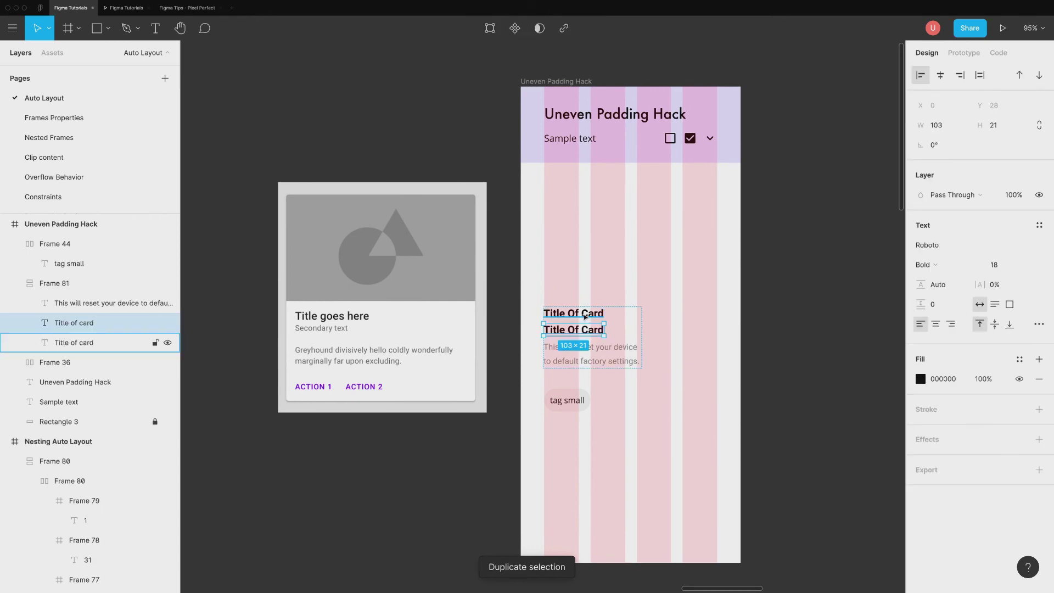
{"action": "left_click_drag", "start_coordinate": [583, 320], "coordinate": [581, 395]}
{"action": "key", "text": "ctrl+shift+comma"}
{"action": "key", "text": "ctrl+shift+comma"}
{"action": "key", "text": "ctrl+shift+comma"}
{"action": "key", "text": "ctrl+shift+comma"}
{"action": "key", "text": "ctrl+alt+comma"}
{"action": "key", "text": "Return"}
{"action": "type", "text": "Time slots"}
Create time slot pills 7:00PM, 7:30PM, 8:00PM, 8:30PM and stack them under the heading in vertical auto layout.
{"action": "left_click", "coordinate": [586, 400]}
{"action": "double_click", "coordinate": [585, 400]}
{"action": "type", "text": "7:00PM"}
{"action": "key", "text": "Escape"}
{"action": "key", "text": "Escape"}
{"action": "key", "text": "ctrl+d"}
{"action": "key", "text": "ctrl+d"}
{"action": "key", "text": "ctrl+d"}
{"action": "double_click", "coordinate": [611, 400]}
{"action": "type", "text": "7:30PM"}
{"action": "double_click", "coordinate": [657, 401]}
{"action": "type", "text": "8:00PM"}
{"action": "double_click", "coordinate": [703, 401]}
{"action": "type", "text": "8:30PM"}
{"action": "left_click", "coordinate": [693, 433]}
{"action": "left_click_drag", "start_coordinate": [539, 372], "coordinate": [631, 409]}
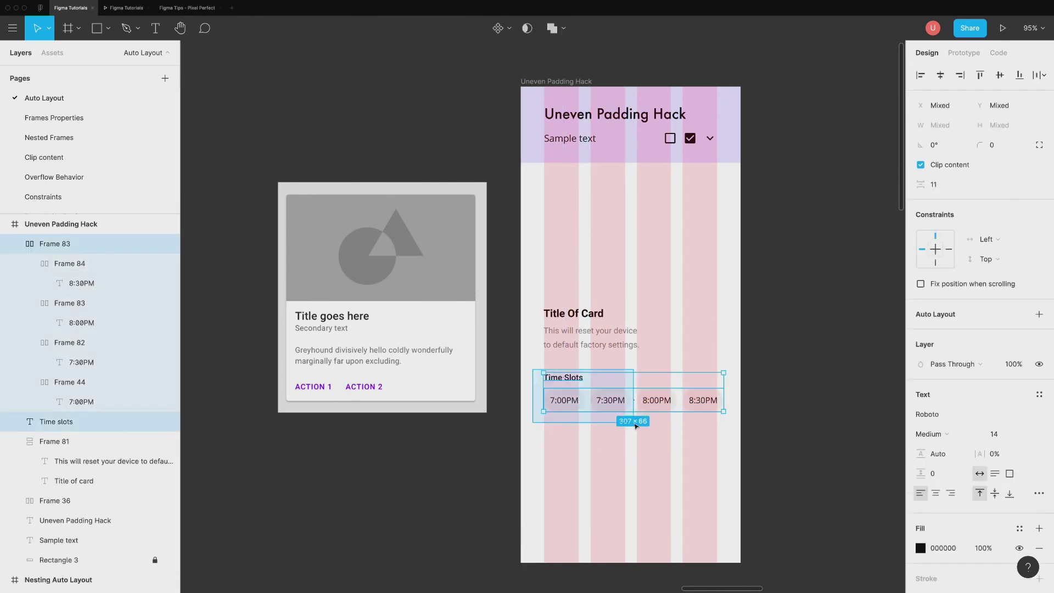
{"action": "left_click", "coordinate": [1039, 314]}
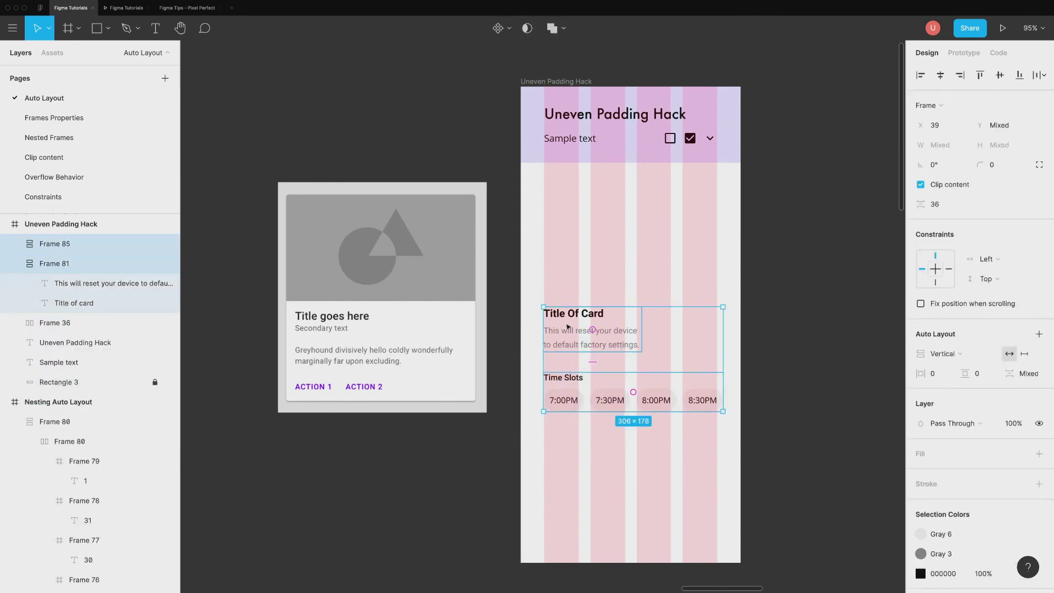
Add an uppercase 'Reserve table' label below the pills in the Green color style.
{"action": "left_click", "coordinate": [582, 359]}
{"action": "double_click", "coordinate": [559, 378]}
{"action": "key", "text": "ctrl+d"}
{"action": "left_click_drag", "start_coordinate": [566, 395], "coordinate": [567, 439]}
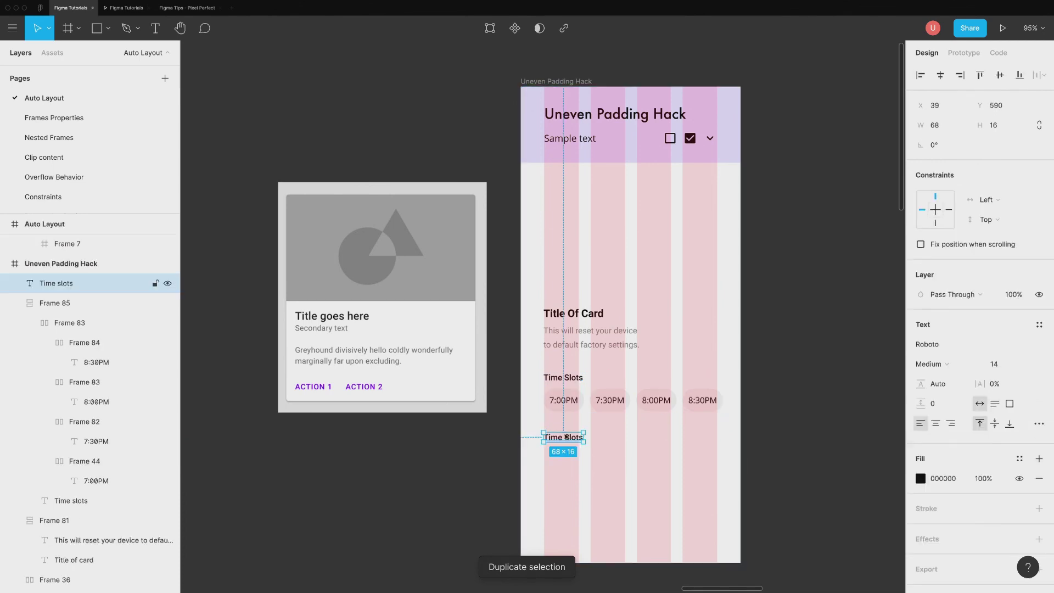
{"action": "key", "text": "Return"}
{"action": "type", "text": "Reserve table"}
{"action": "key", "text": "Escape"}
{"action": "left_click", "coordinate": [1039, 423]}
{"action": "left_click", "coordinate": [835, 470]}
{"action": "left_click", "coordinate": [1019, 458]}
{"action": "left_click", "coordinate": [950, 415]}
{"action": "left_click", "coordinate": [649, 475]}
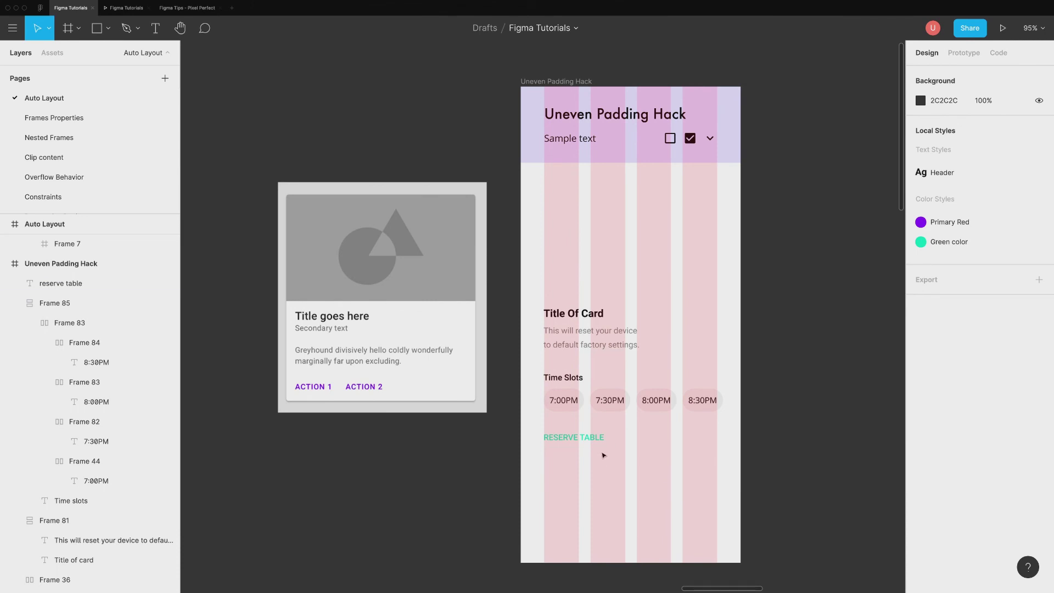
Draw a rectangle image placeholder above the card text.
{"action": "key", "text": "r"}
{"action": "mouse_move", "coordinate": [543, 195]}
{"action": "left_mouse_down"}
{"action": "mouse_move", "coordinate": [717, 291]}
{"action": "mouse_move", "coordinate": [718, 312]}
{"action": "left_mouse_up"}
{"action": "left_click", "coordinate": [942, 125]}
{"action": "type", "text": "300"}
{"action": "key", "text": "Escape"}
{"action": "left_click_drag", "start_coordinate": [665, 279], "coordinate": [665, 272]}
Delete the 8:30PM time slot pill.
{"action": "left_click", "coordinate": [702, 400]}
{"action": "key", "text": "Delete"}
{"action": "right_click", "coordinate": [680, 223]}
{"action": "key", "text": "Escape"}
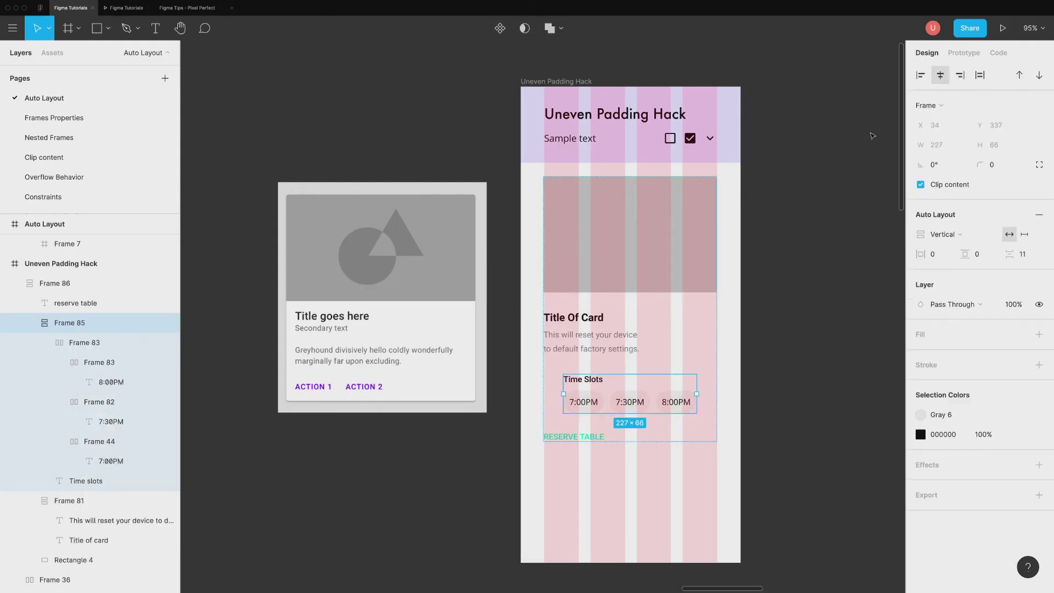
Set the card frame's horizontal and vertical padding to 0, after first trying 10.
{"action": "left_click", "coordinate": [75, 303]}
{"action": "left_click", "coordinate": [55, 284]}
{"action": "left_click", "coordinate": [55, 283]}
{"action": "left_click", "coordinate": [941, 354]}
{"action": "type", "text": "10"}
{"action": "key", "text": "Tab"}
{"action": "key", "text": "Return"}
{"action": "left_click", "coordinate": [668, 287]}
{"action": "key", "text": "Escape"}
{"action": "left_click", "coordinate": [940, 354]}
{"action": "type", "text": "0"}
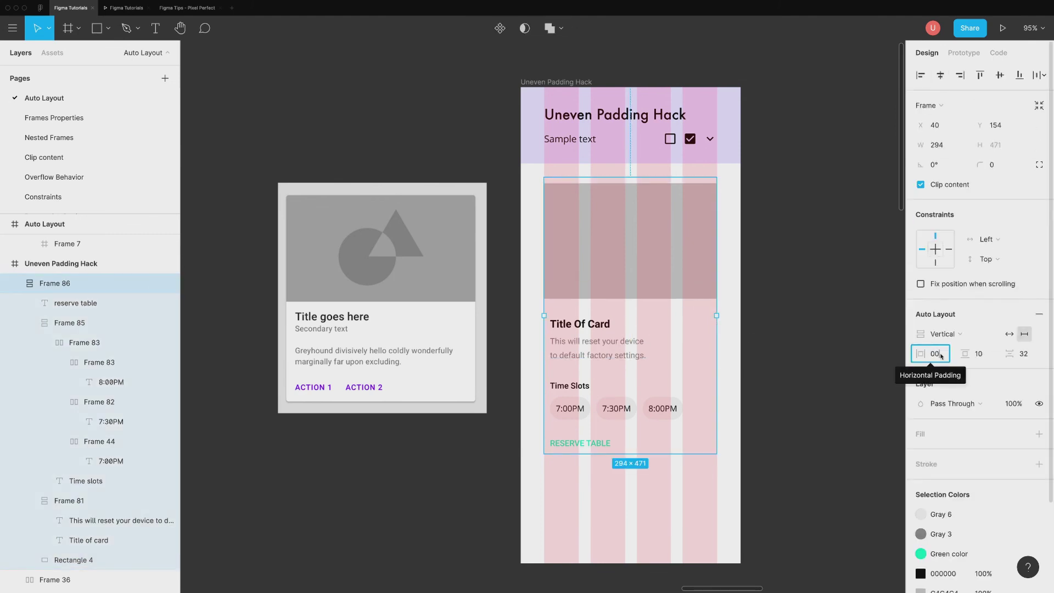
{"action": "key", "text": "Tab"}
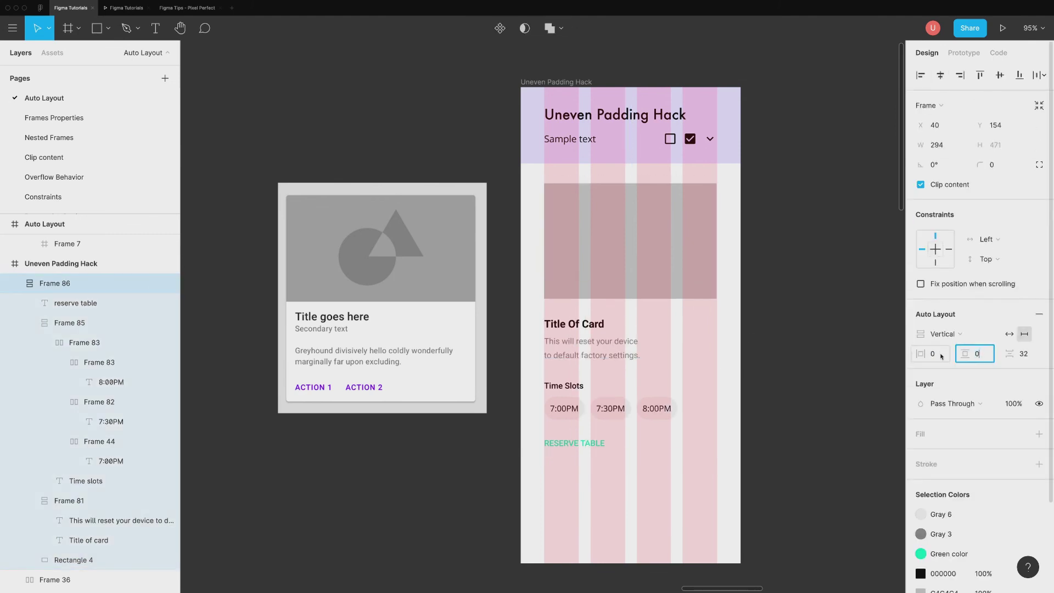
{"action": "key", "text": "Return"}
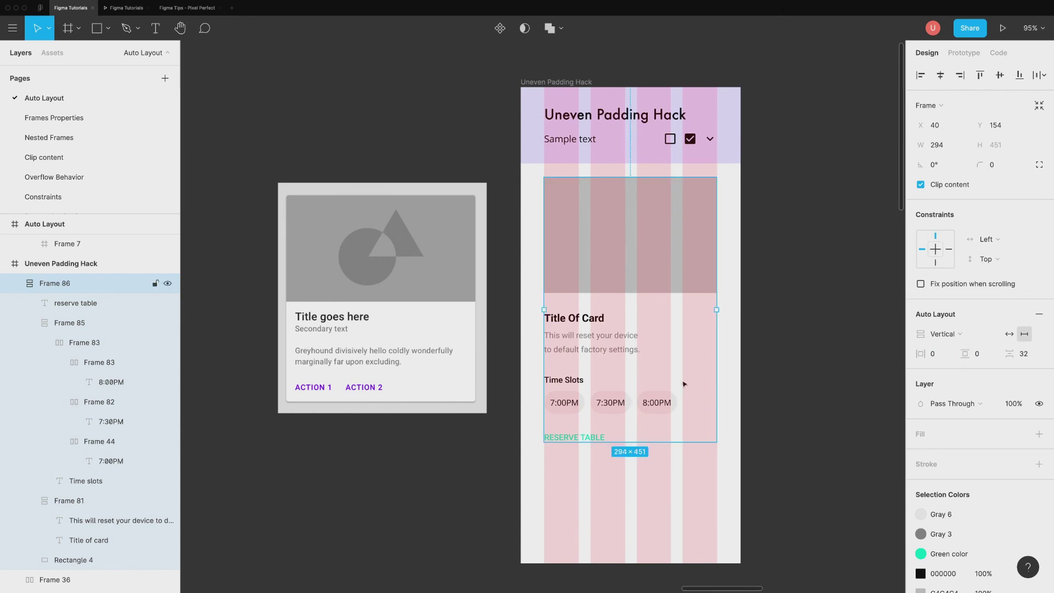
Select the title block, time slots group and reserve table text together.
{"action": "left_click", "coordinate": [604, 357]}
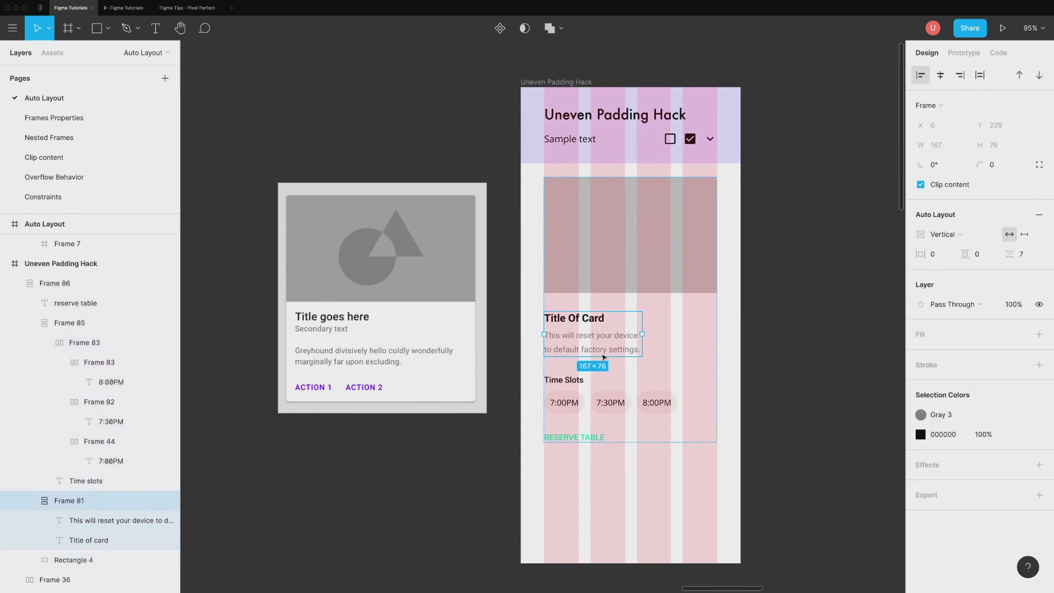
{"action": "left_click", "coordinate": [585, 385], "text": "shift"}
{"action": "left_click", "coordinate": [582, 437], "text": "shift"}
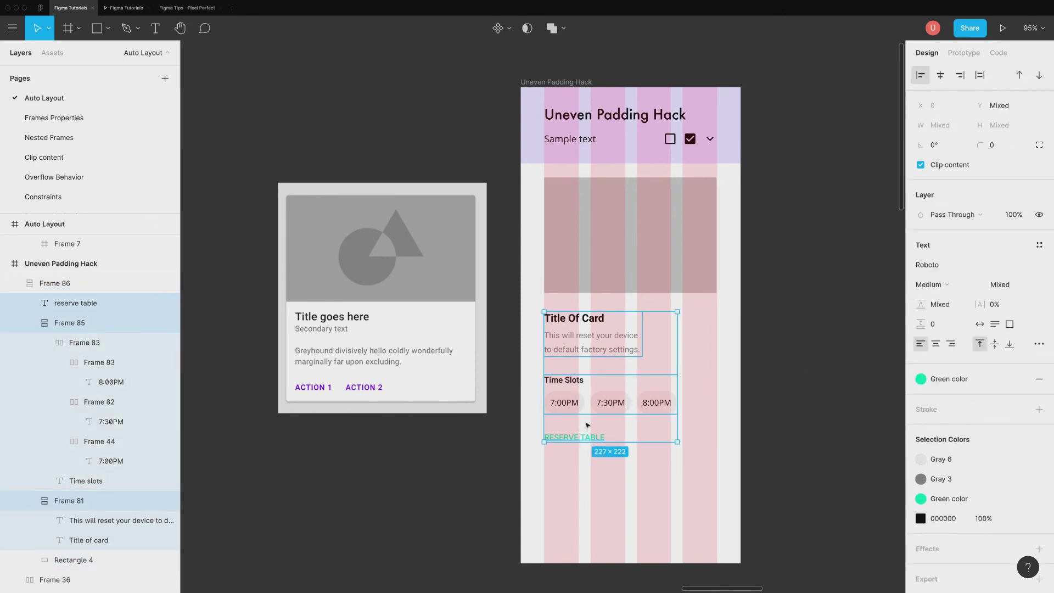
Wrap the text blocks in an auto layout with 15 horizontal and vertical padding, title left-aligned.
{"action": "right_click", "coordinate": [592, 406]}
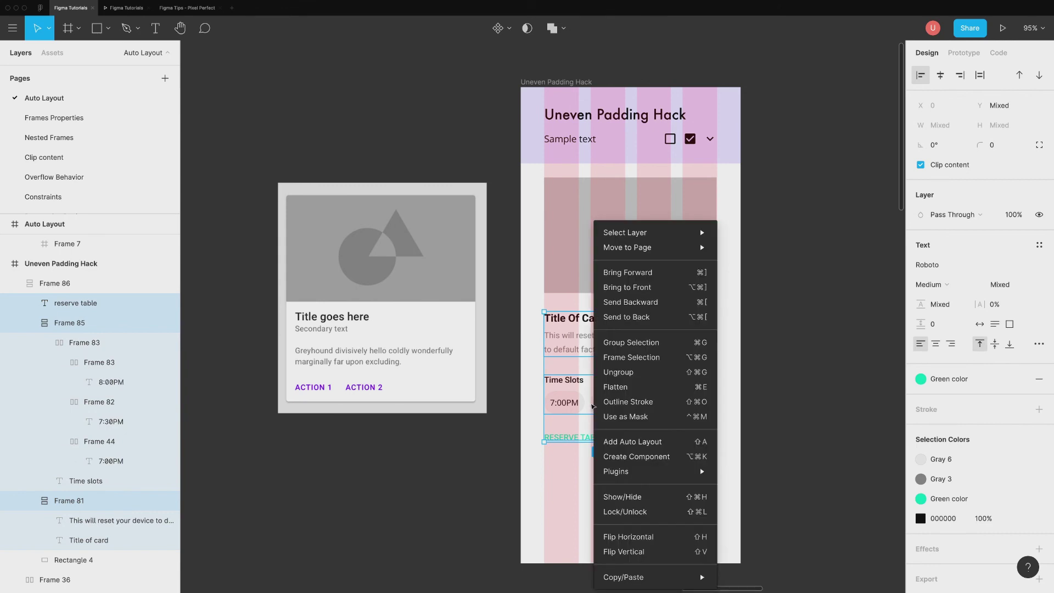
{"action": "left_click", "coordinate": [628, 442]}
{"action": "left_click", "coordinate": [934, 254]}
{"action": "type", "text": "15"}
{"action": "left_click", "coordinate": [978, 254]}
{"action": "type", "text": "15"}
{"action": "left_click", "coordinate": [603, 341]}
{"action": "key", "text": "alt+a"}
Give the card a corner radius of 10 and 0 item spacing.
{"action": "left_click", "coordinate": [55, 283]}
{"action": "left_click", "coordinate": [994, 163]}
{"action": "type", "text": "10"}
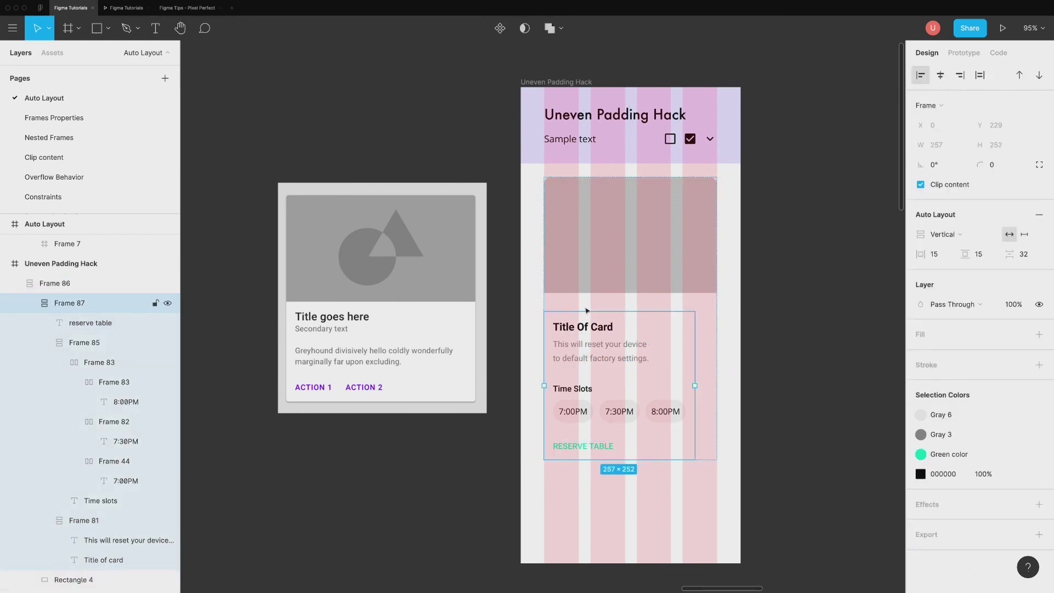
{"action": "left_click", "coordinate": [1034, 354]}
{"action": "type", "text": "0"}
{"action": "key", "text": "Return"}
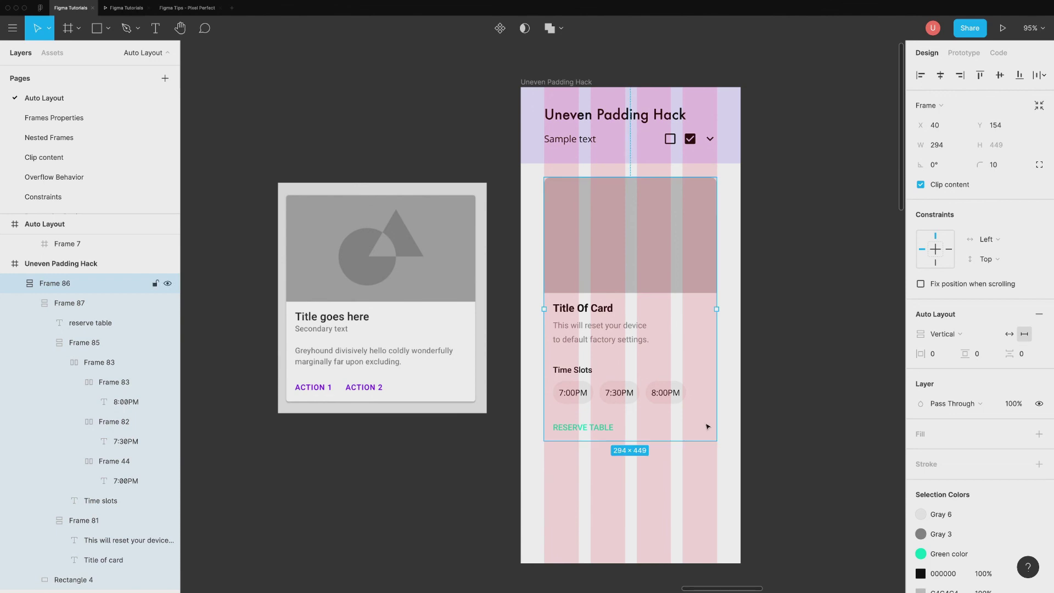
Add a white fill and a drop shadow at 15% opacity to the card.
{"action": "left_click", "coordinate": [1039, 433]}
{"action": "scroll", "coordinate": [1010, 472], "scroll_direction": "down", "scroll_amount": 3}
{"action": "scroll", "coordinate": [1009, 480], "scroll_direction": "down", "scroll_amount": 1}
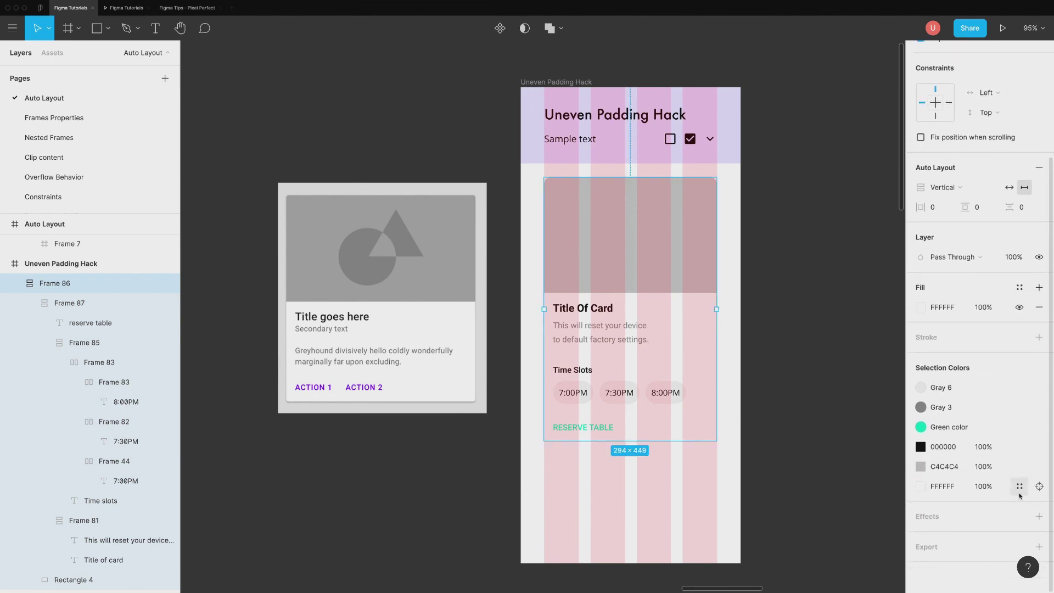
{"action": "left_click", "coordinate": [1039, 516]}
{"action": "left_click", "coordinate": [924, 538]}
{"action": "left_click", "coordinate": [863, 529]}
{"action": "key", "text": "Tab"}
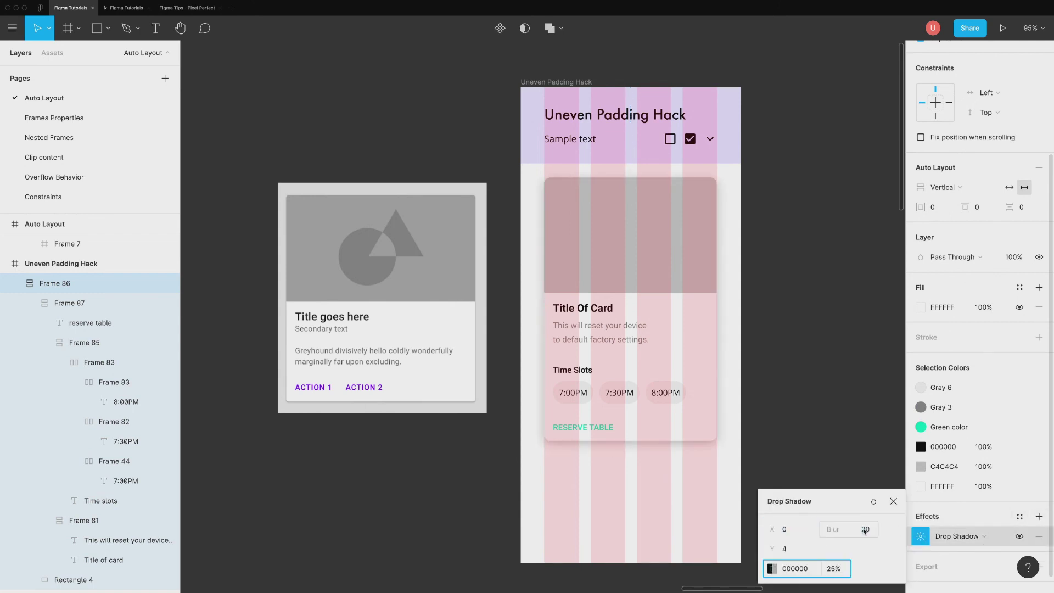
{"action": "left_click", "coordinate": [832, 569]}
{"action": "type", "text": "15"}
{"action": "key", "text": "Return"}
Close the drop shadow settings and deselect the finished restaurant card.
{"action": "left_click", "coordinate": [664, 483]}
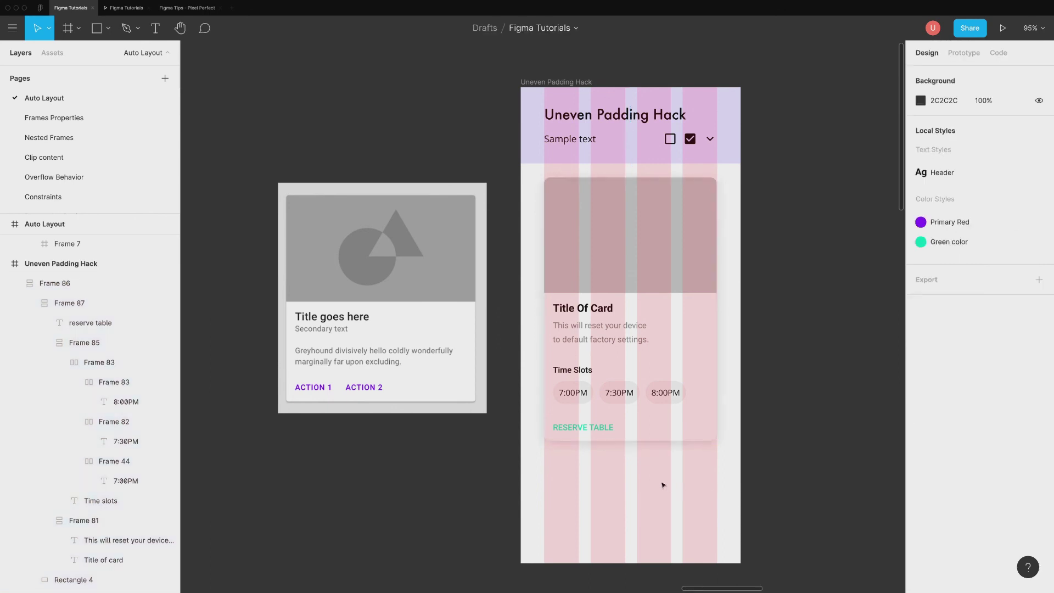